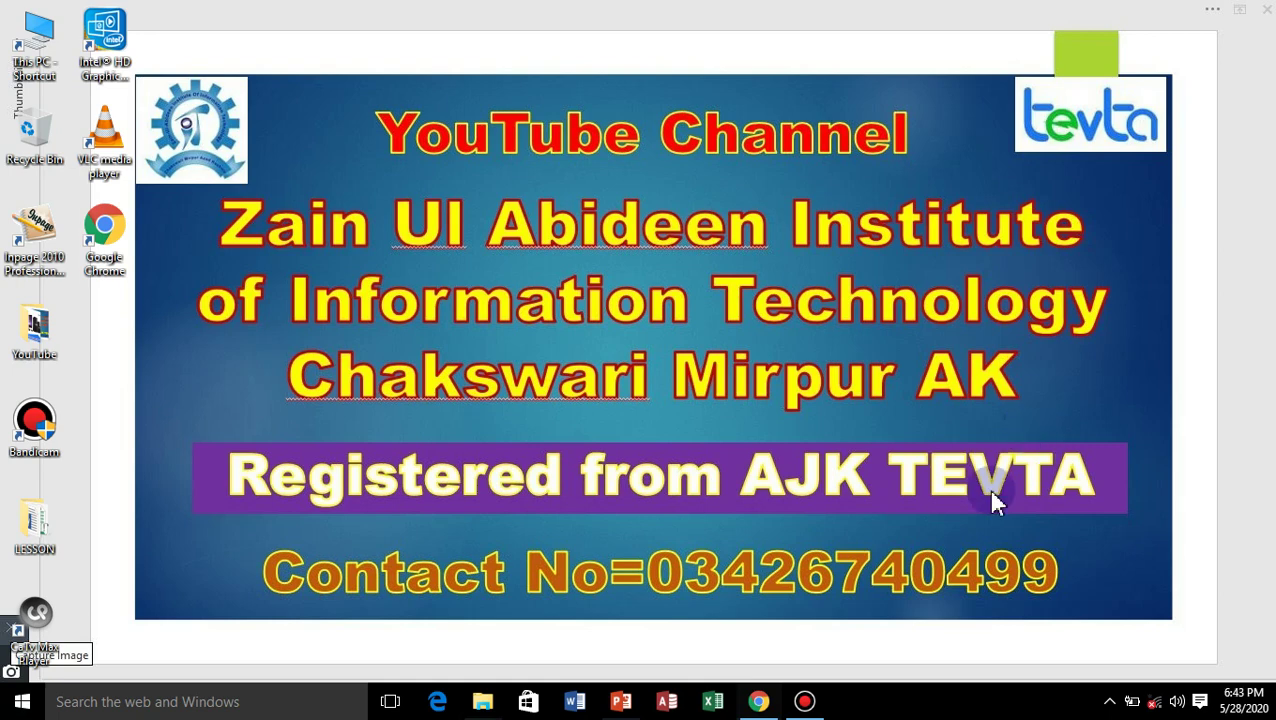
Step: Launch Word, then open the Prac document from the LESSON > MS Word folder
{"action": "left_click", "coordinate": [578, 703]}
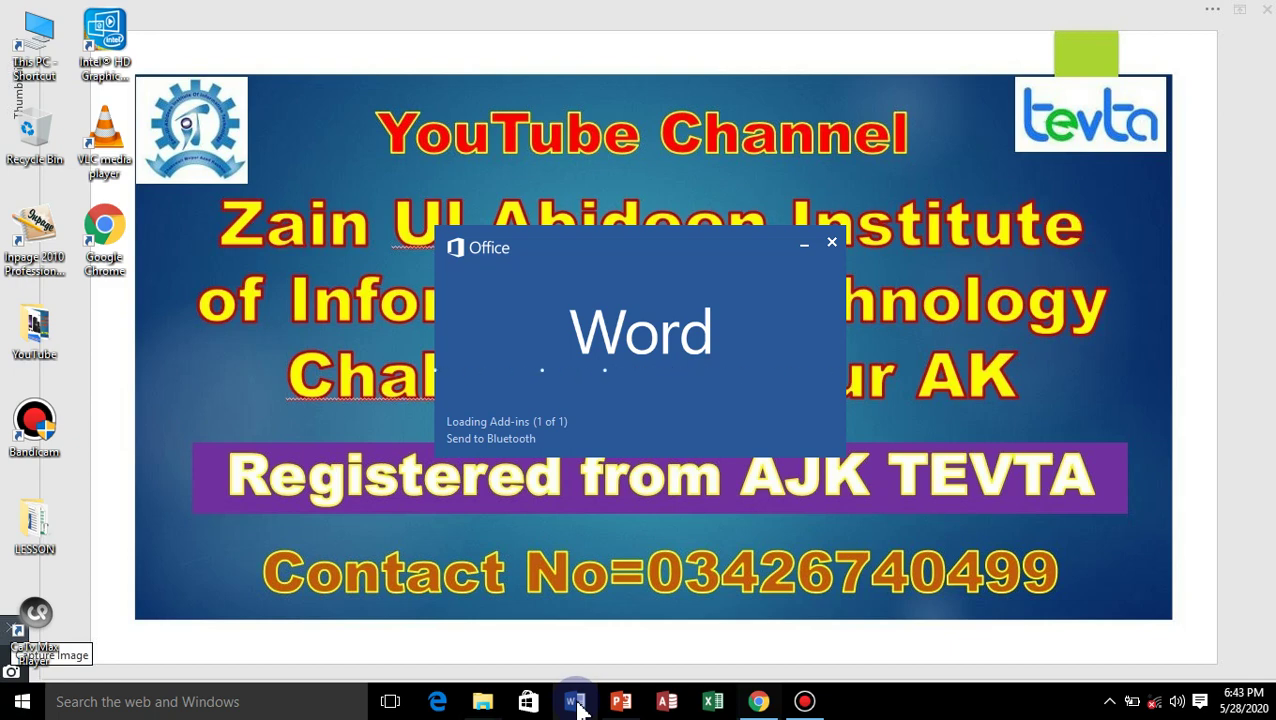
{"action": "left_click", "coordinate": [831, 243]}
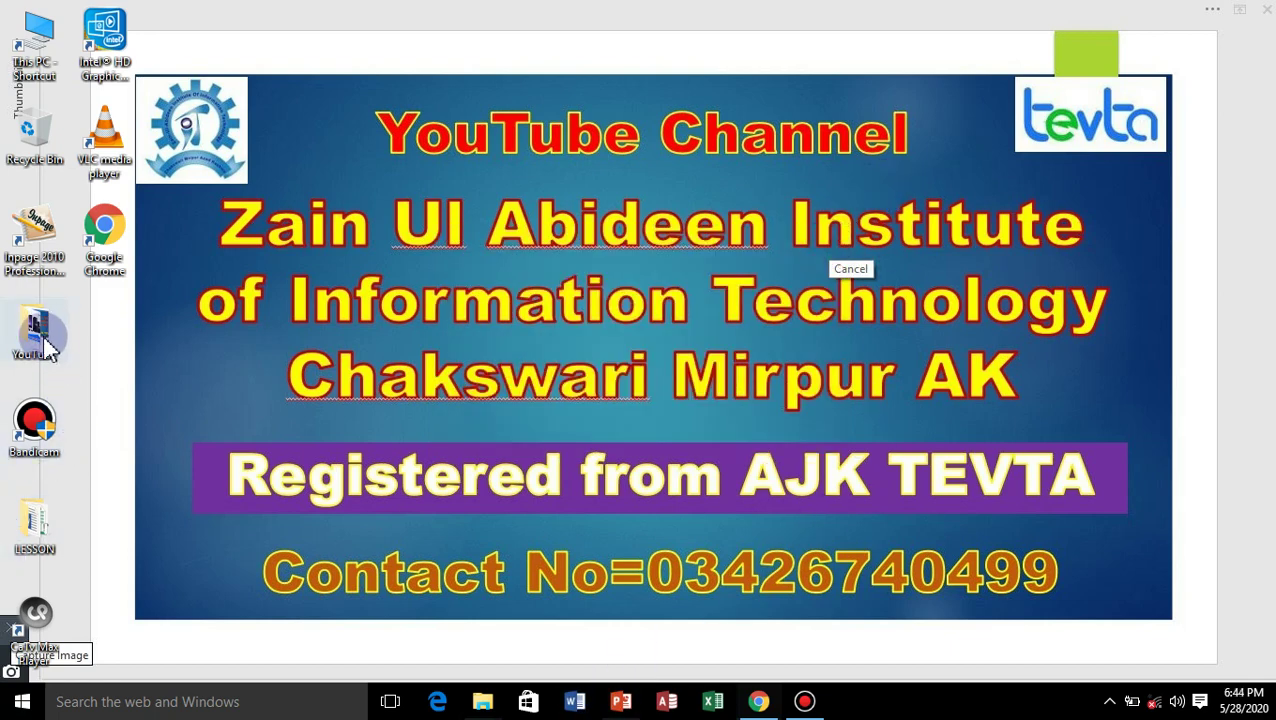
{"action": "double_click", "coordinate": [34, 525]}
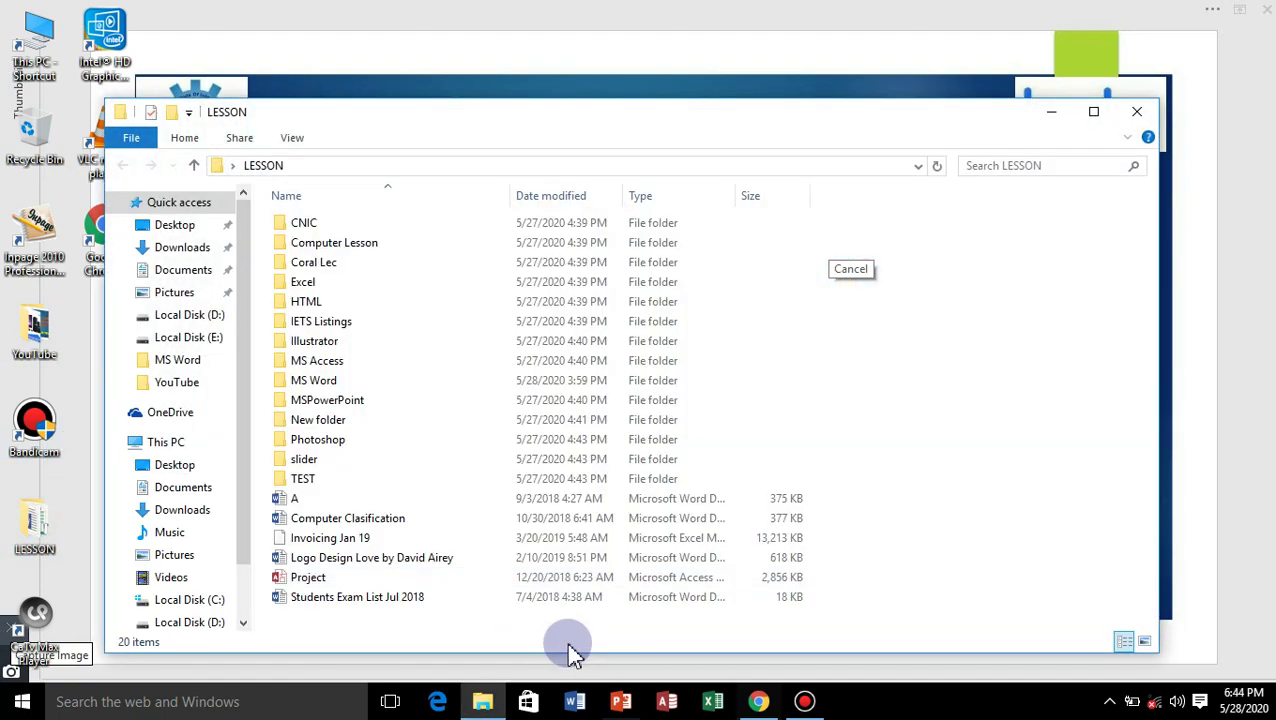
{"action": "double_click", "coordinate": [327, 381]}
{"action": "left_click", "coordinate": [311, 288]}
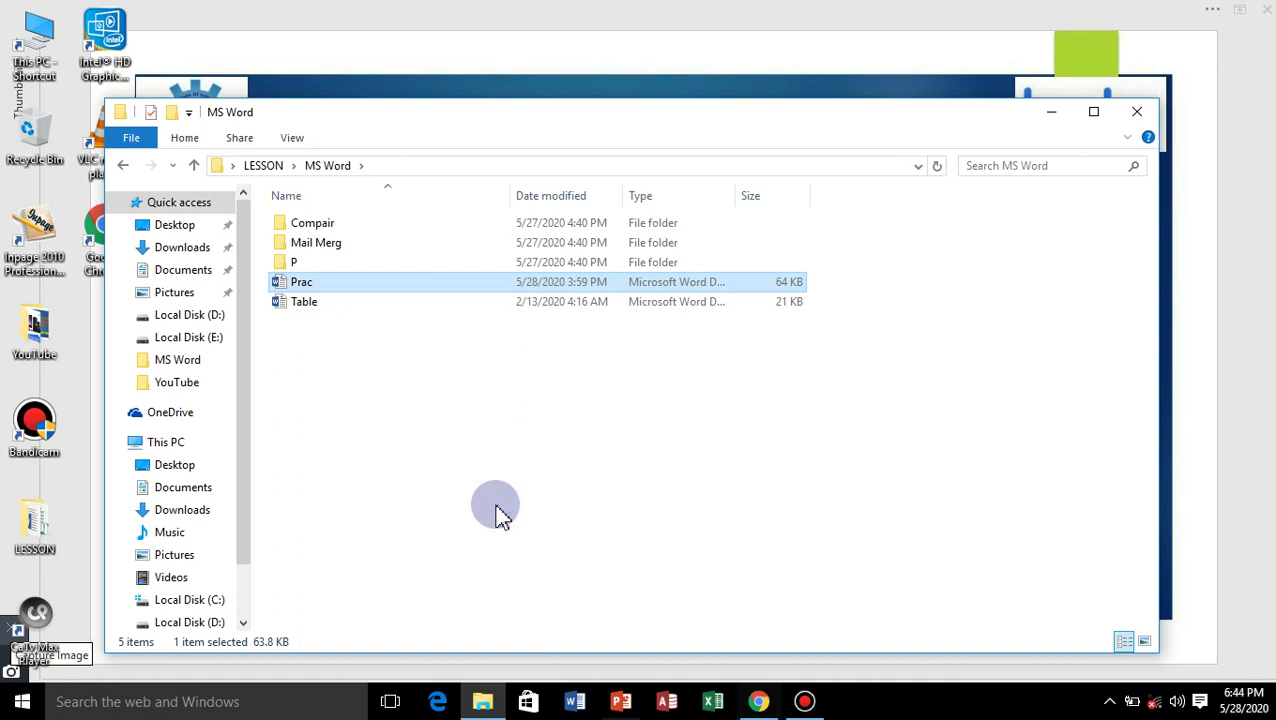
{"action": "key", "text": "Return"}
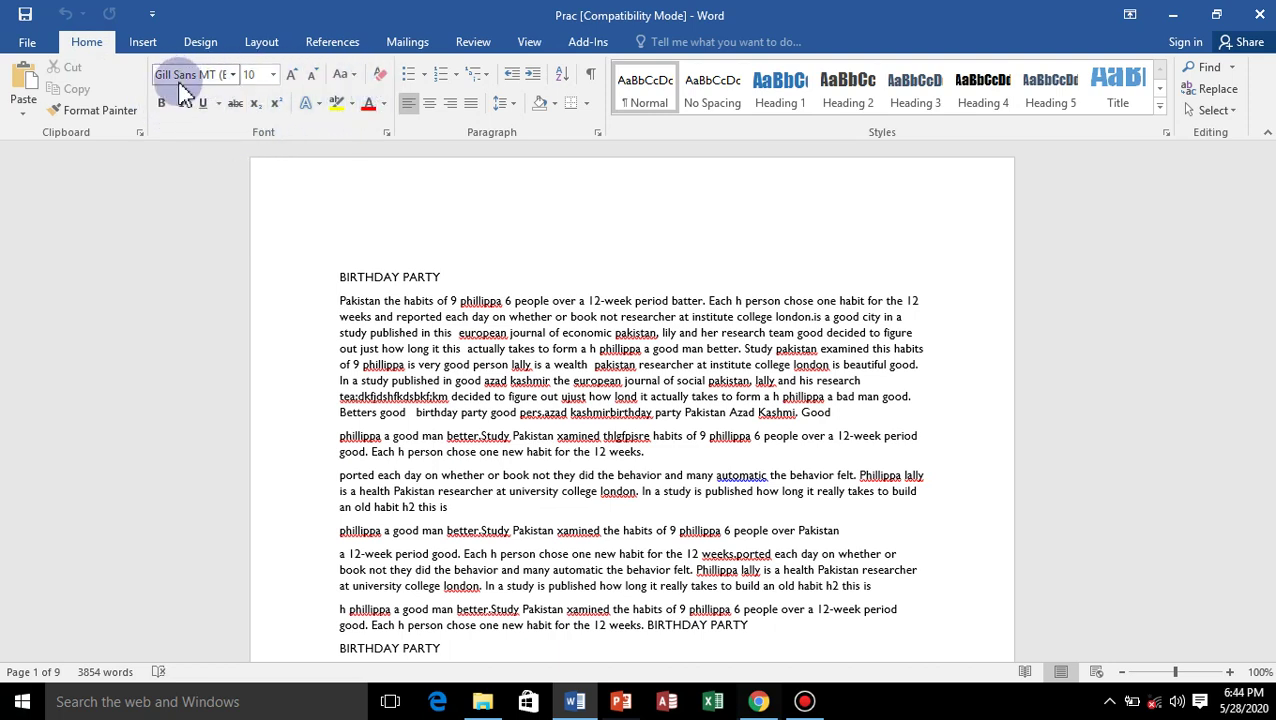
Step: Select the BIRTHDAY PARTY heading and apply bold and italic formatting
{"action": "left_click", "coordinate": [336, 276]}
{"action": "left_click_drag", "start_coordinate": [336, 276], "coordinate": [451, 277]}
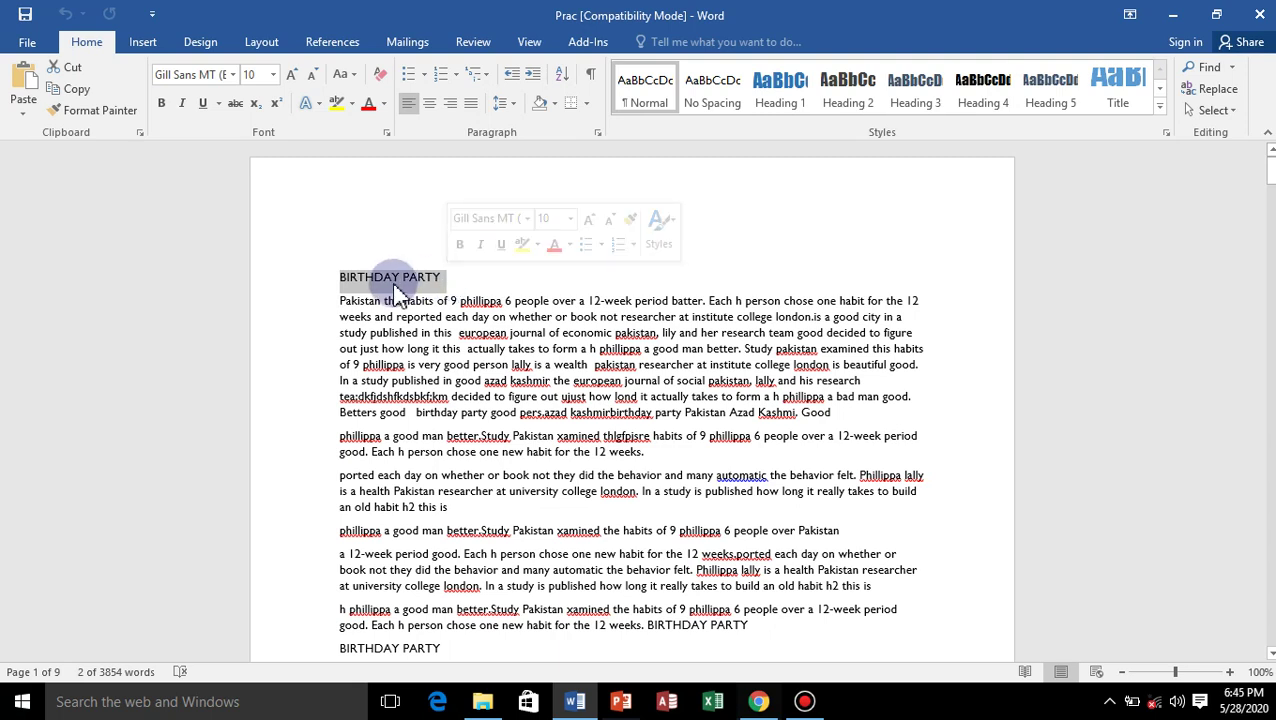
{"action": "left_click", "coordinate": [163, 110]}
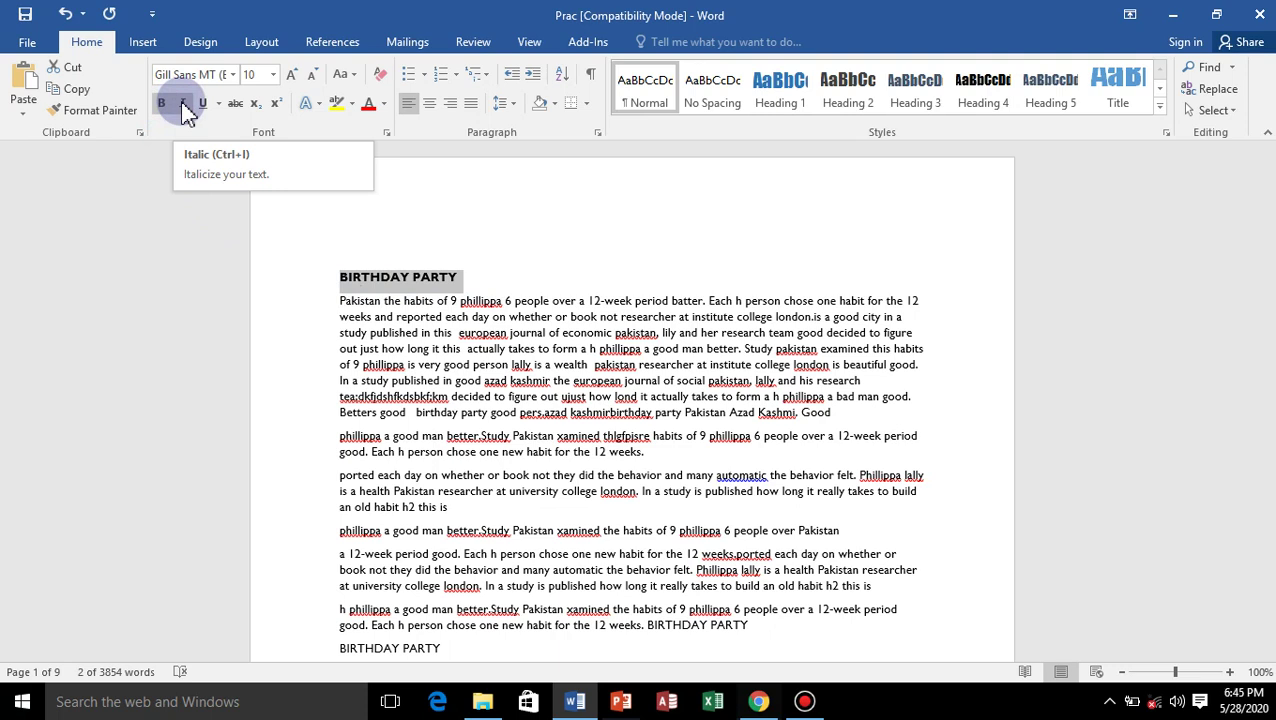
{"action": "left_click", "coordinate": [184, 106]}
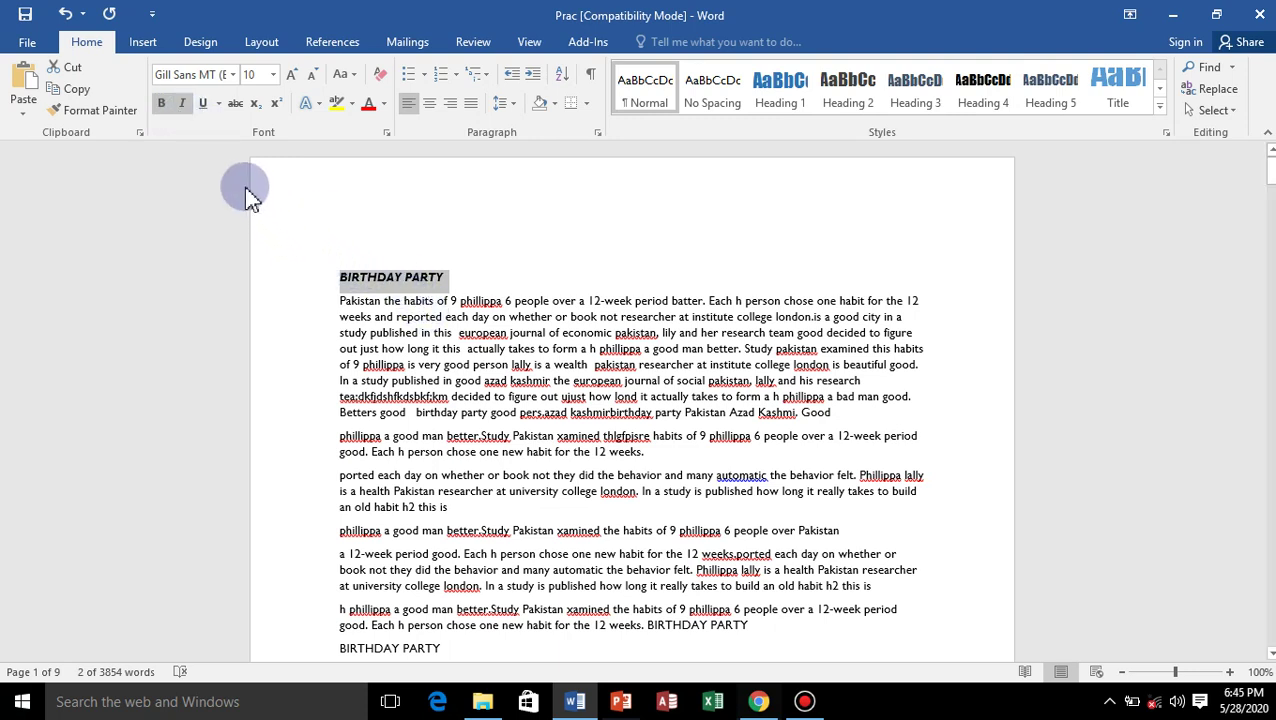
{"action": "left_click", "coordinate": [274, 77]}
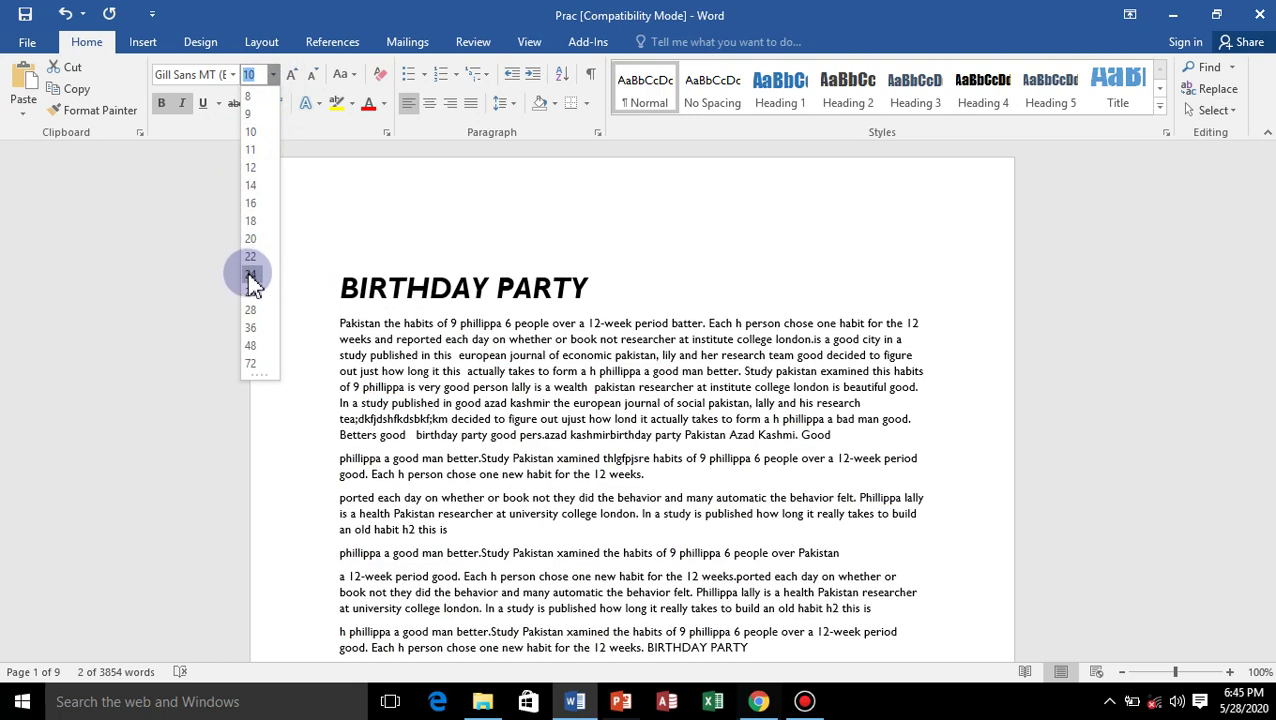
Step: Set the BIRTHDAY PARTY heading to 24 pt and underline it, showing the underline styles
{"action": "left_click", "coordinate": [251, 276]}
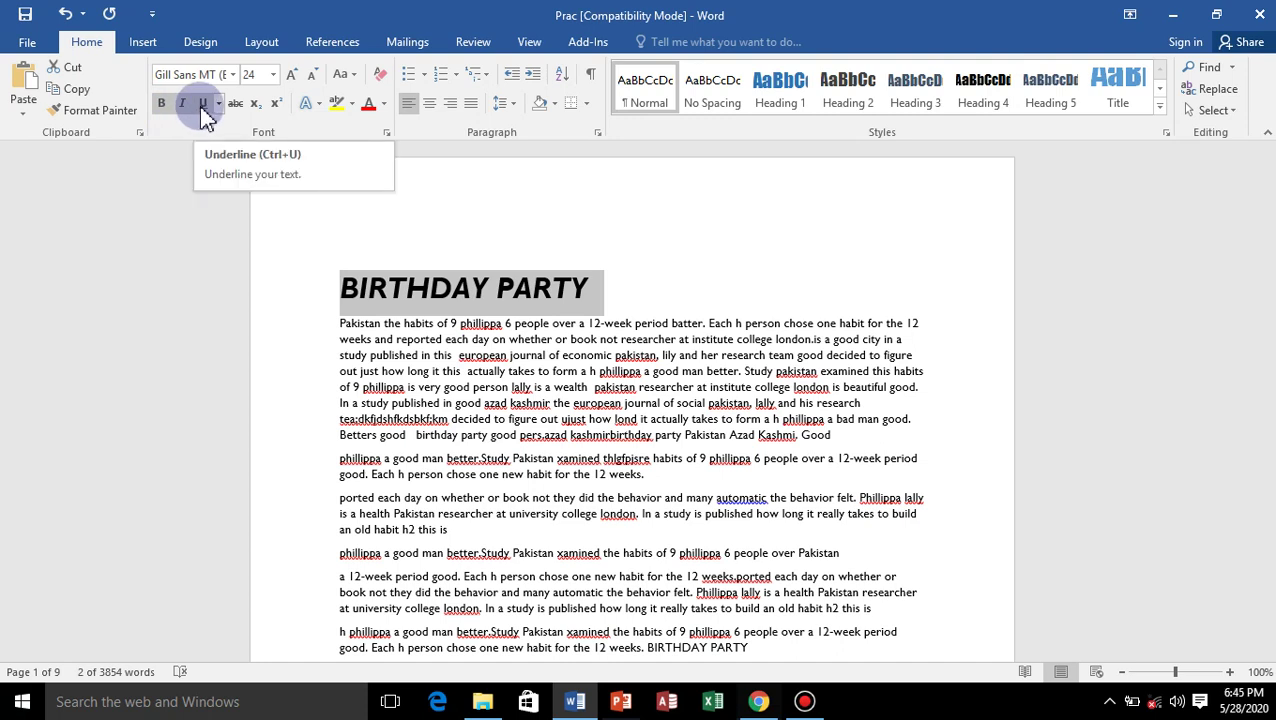
{"action": "left_click", "coordinate": [203, 106]}
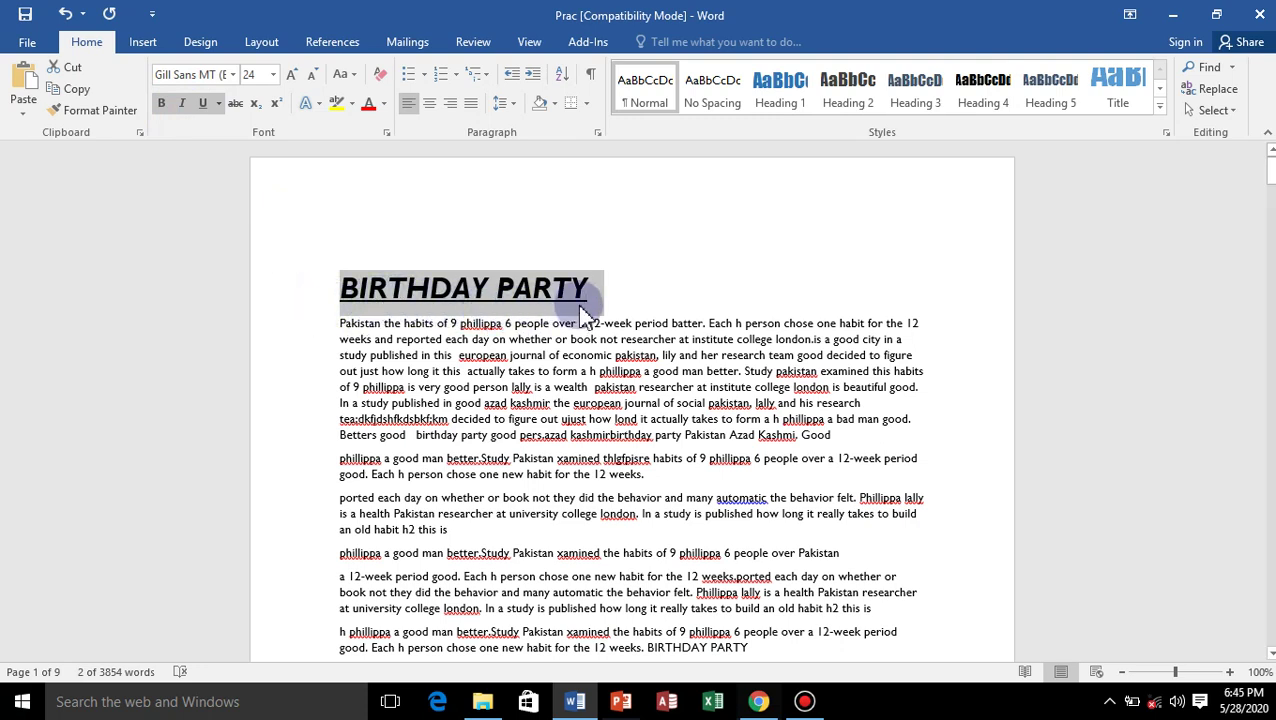
{"action": "left_click", "coordinate": [220, 114]}
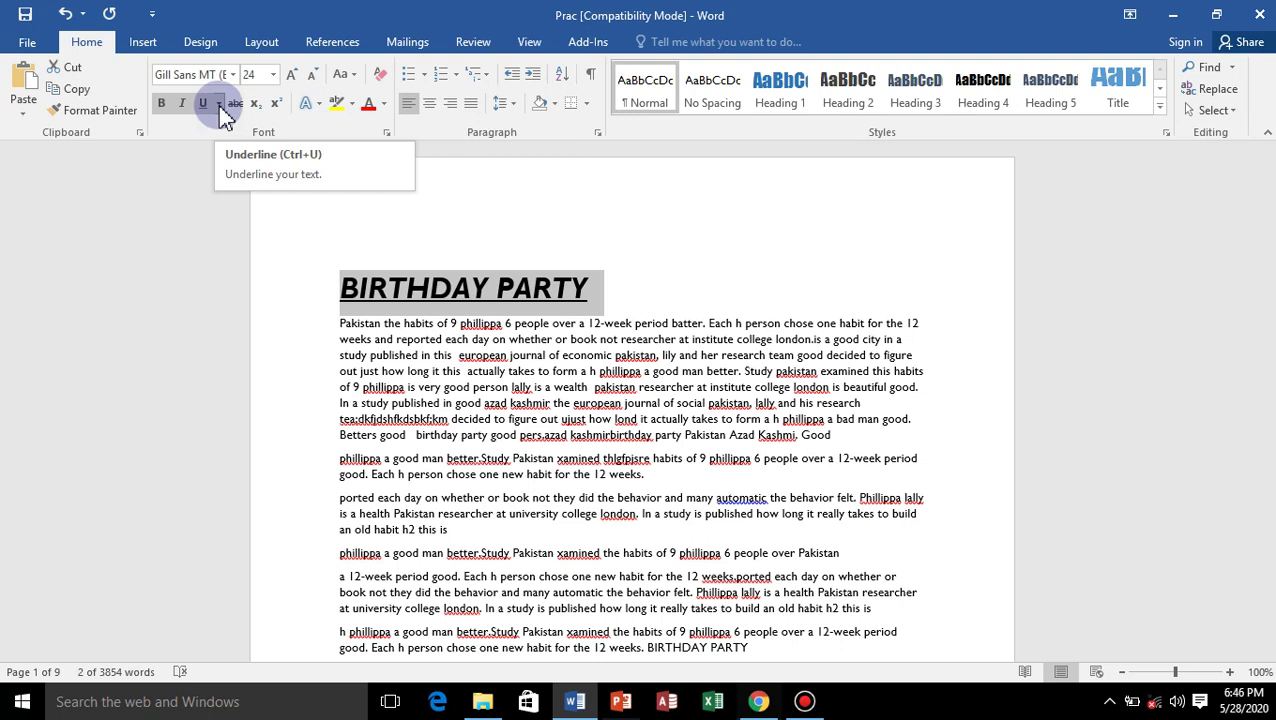
{"action": "left_click", "coordinate": [219, 104]}
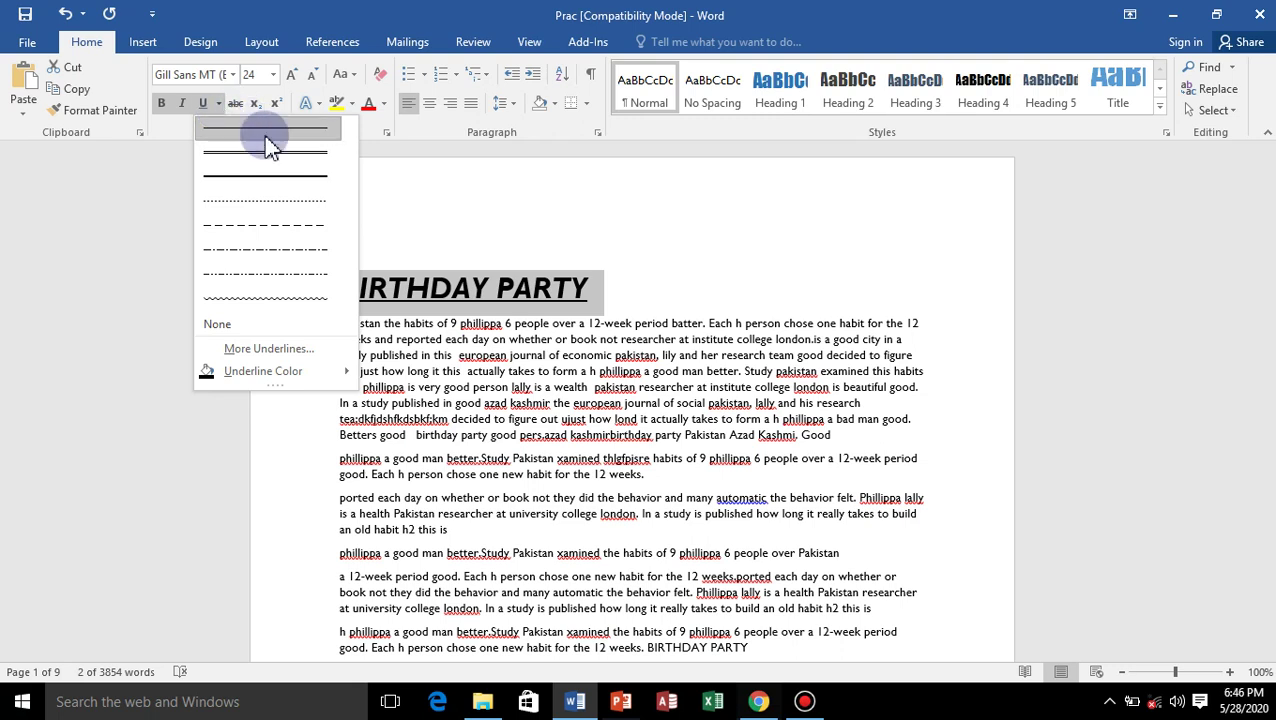
Step: Try thick, then dashed red underlines on the heading, then remove the underline
{"action": "left_click", "coordinate": [262, 178]}
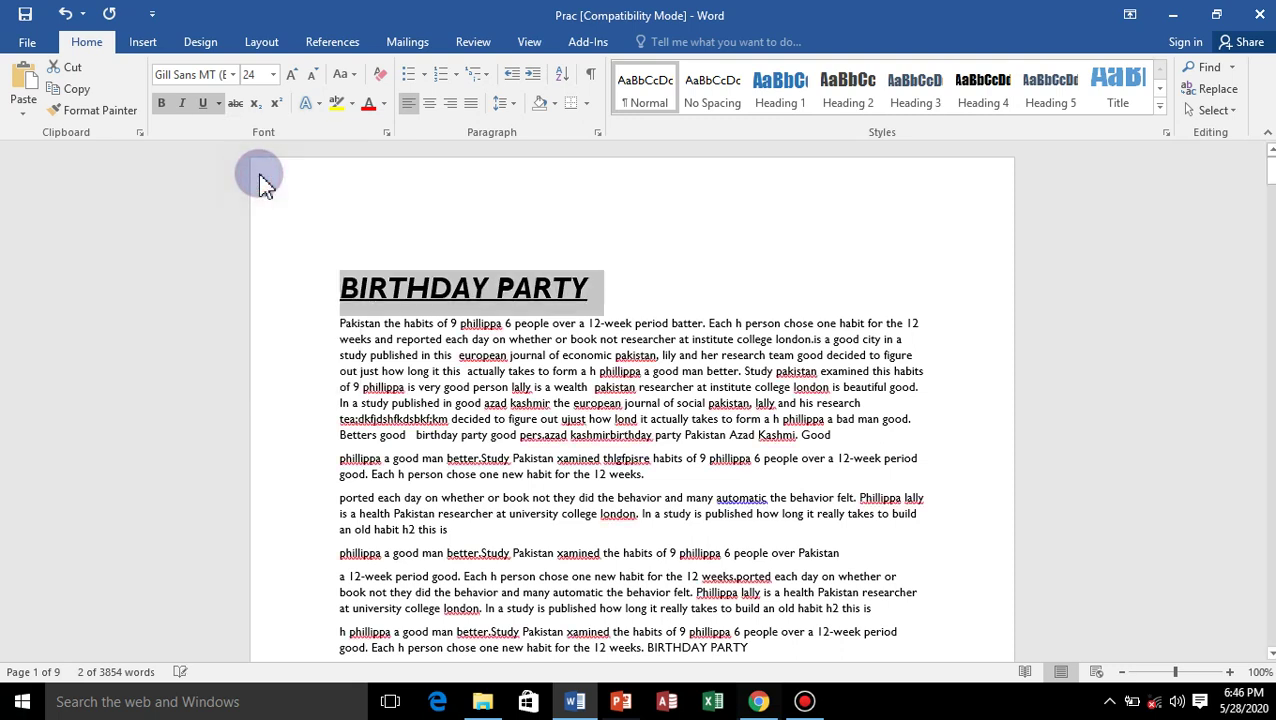
{"action": "left_click", "coordinate": [218, 103]}
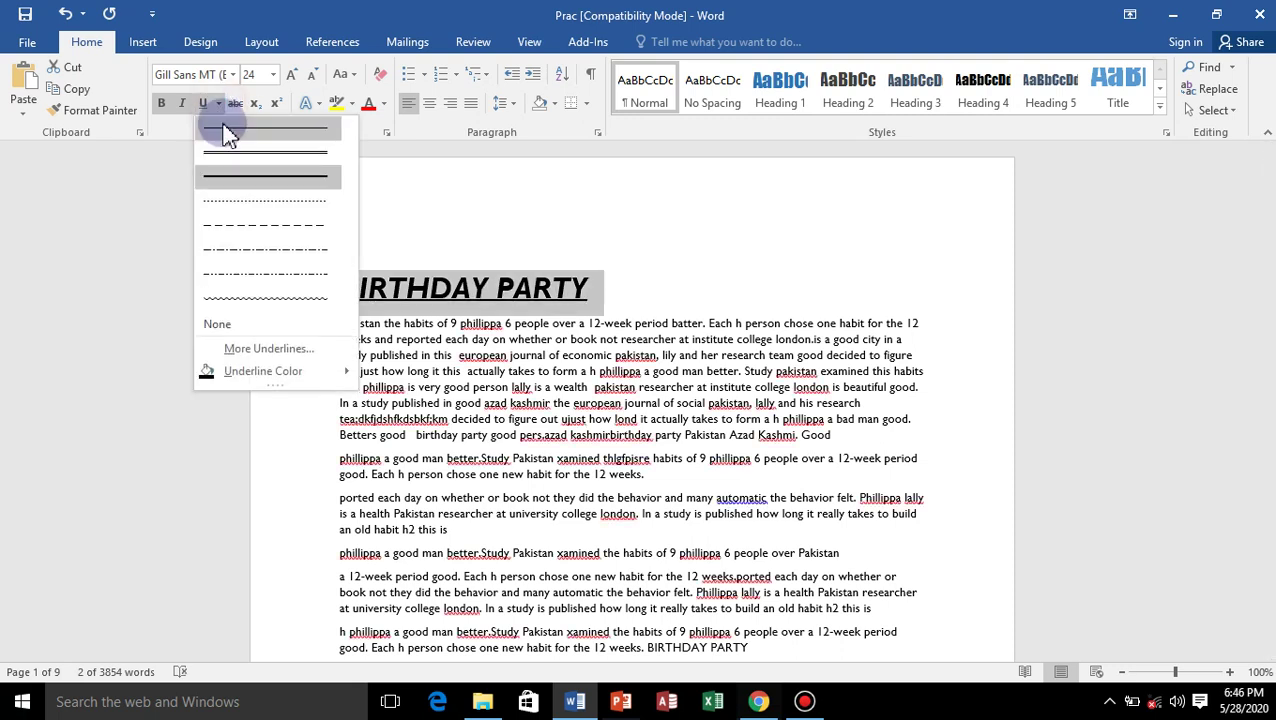
{"action": "left_click", "coordinate": [234, 226]}
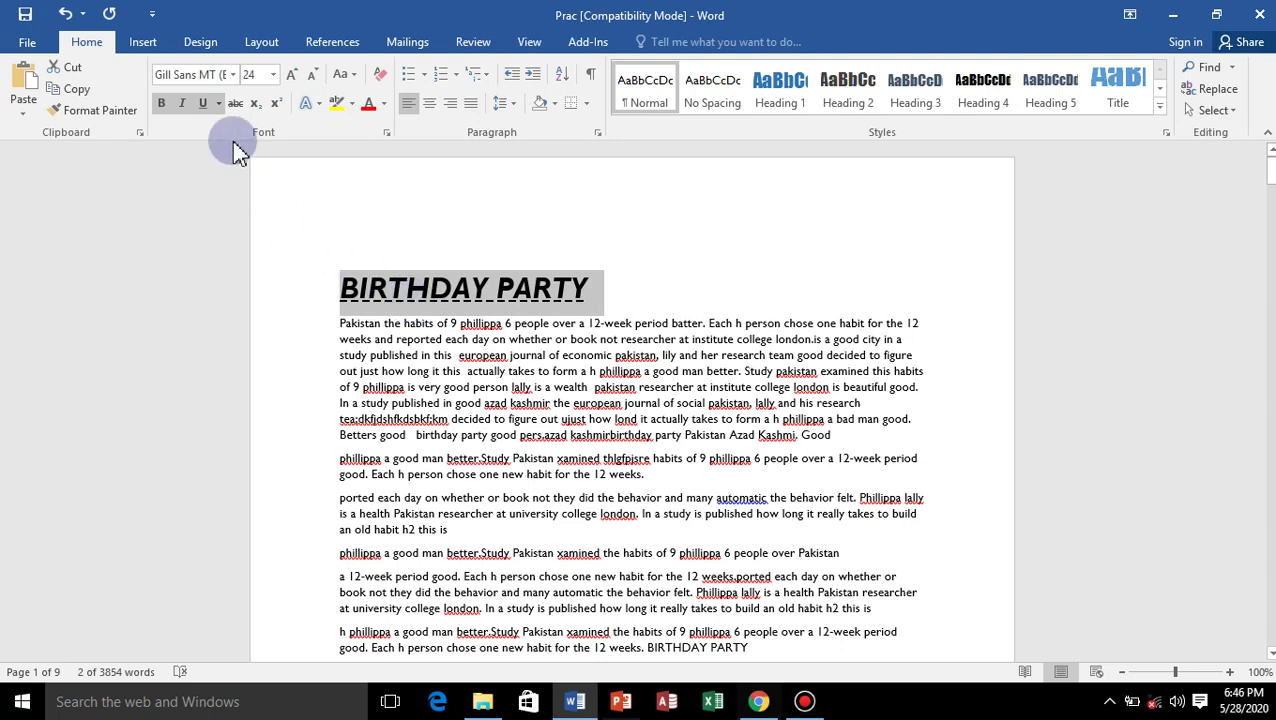
{"action": "left_click", "coordinate": [218, 103]}
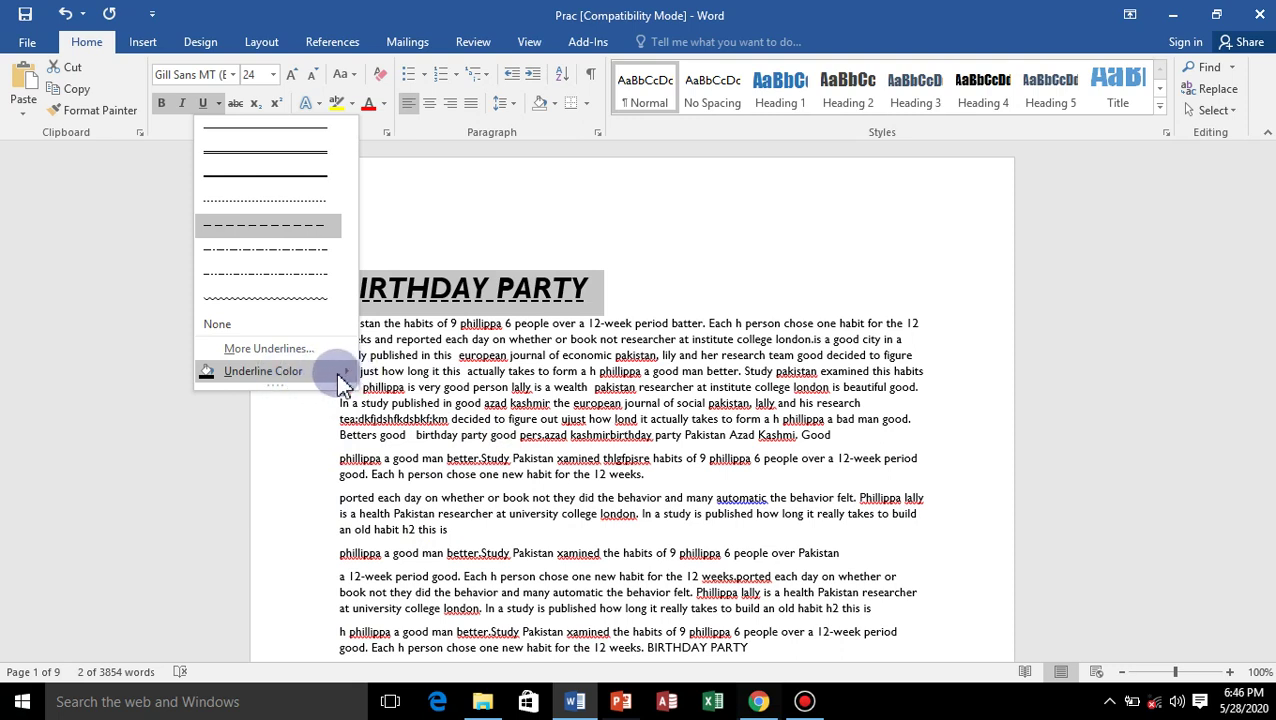
{"action": "mouse_move", "coordinate": [263, 371]}
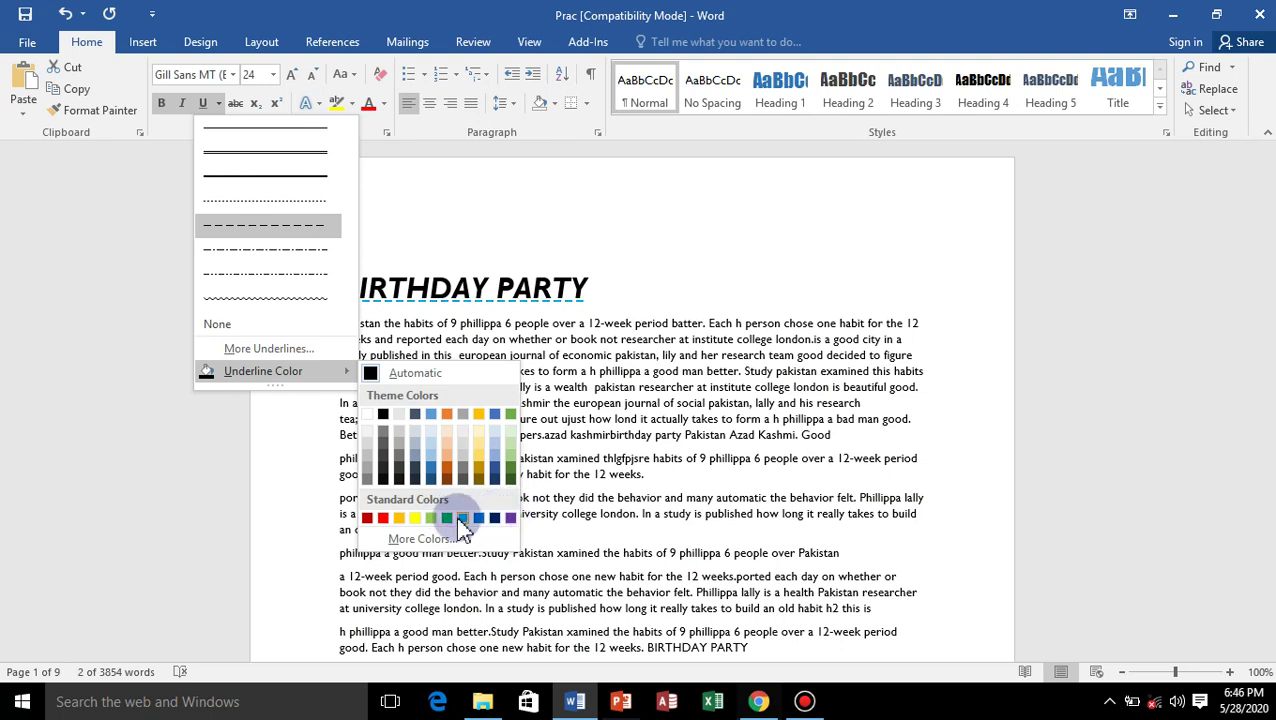
{"action": "left_click", "coordinate": [385, 519]}
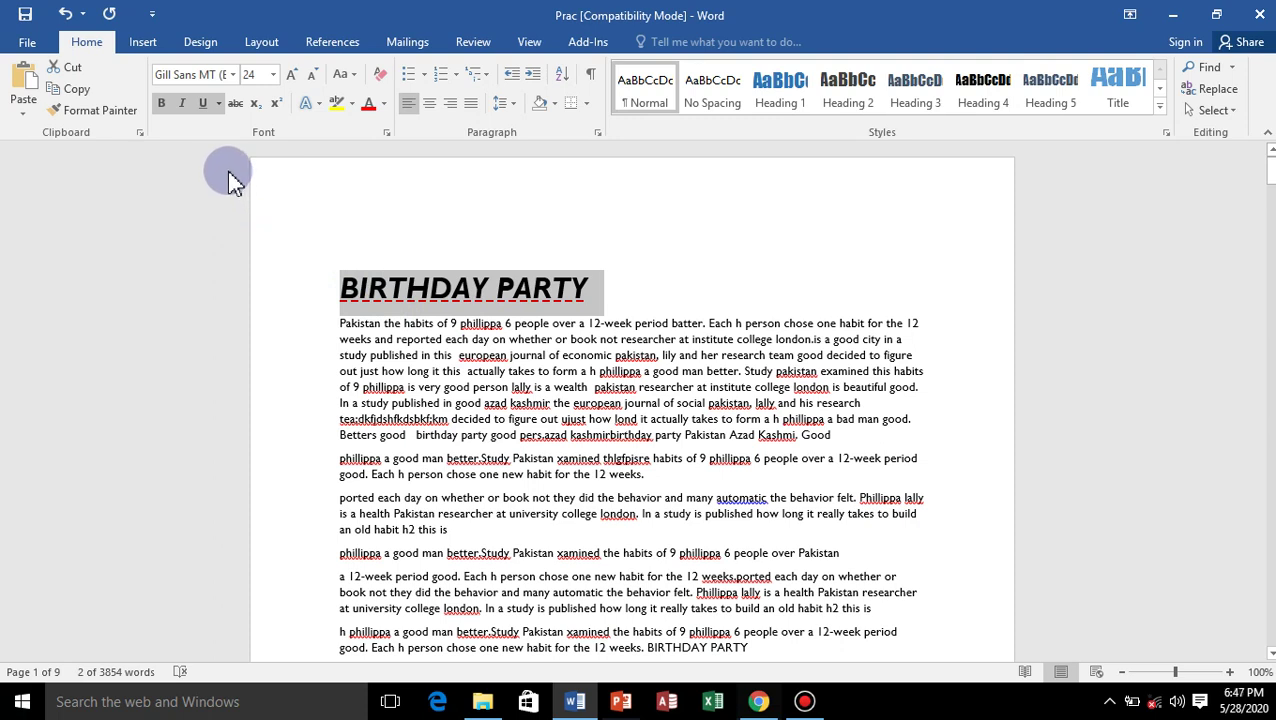
{"action": "left_click", "coordinate": [205, 105]}
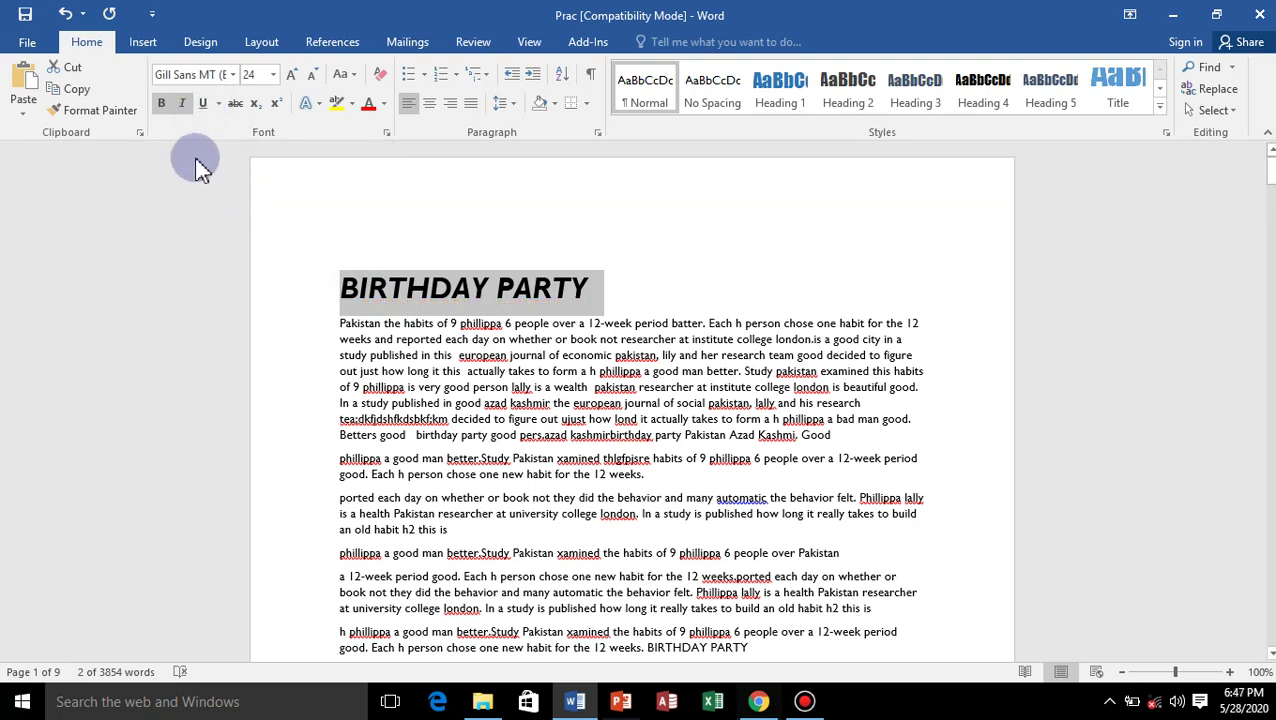
Step: Turn off italic and bold on the 24 pt BIRTHDAY PARTY heading
{"action": "left_click", "coordinate": [183, 106]}
{"action": "left_click", "coordinate": [162, 106]}
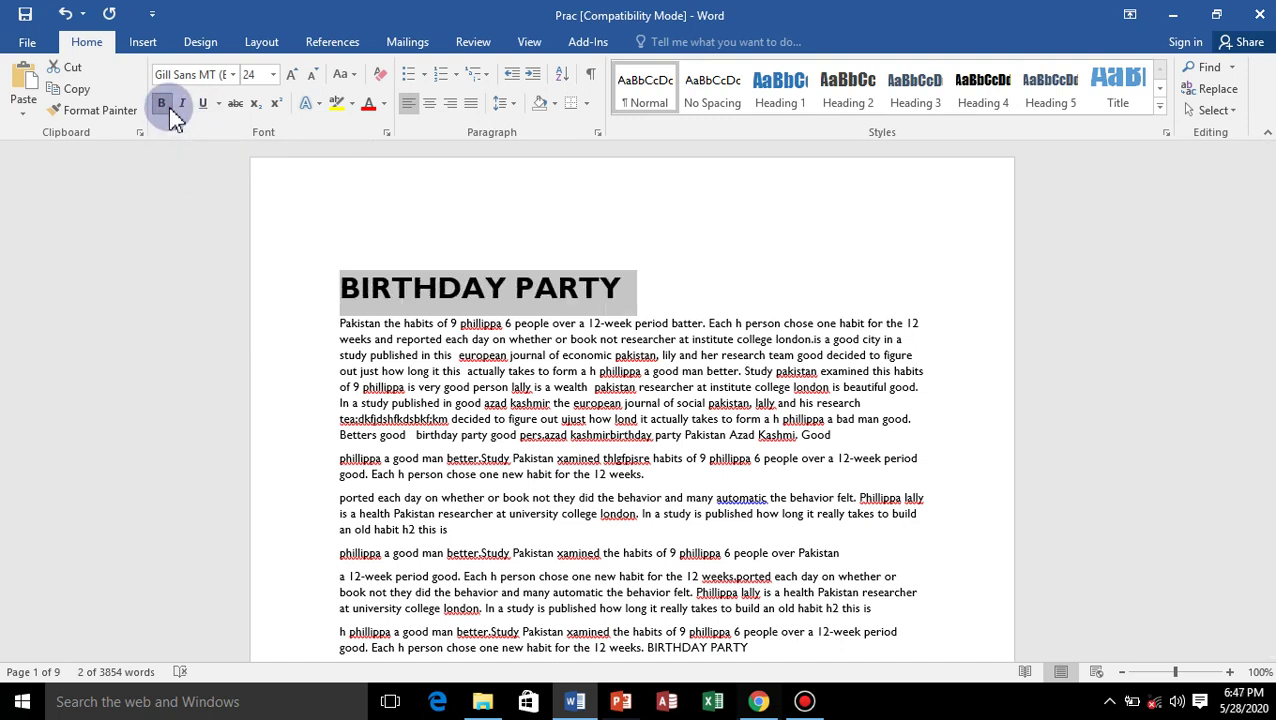
{"action": "left_click", "coordinate": [168, 107]}
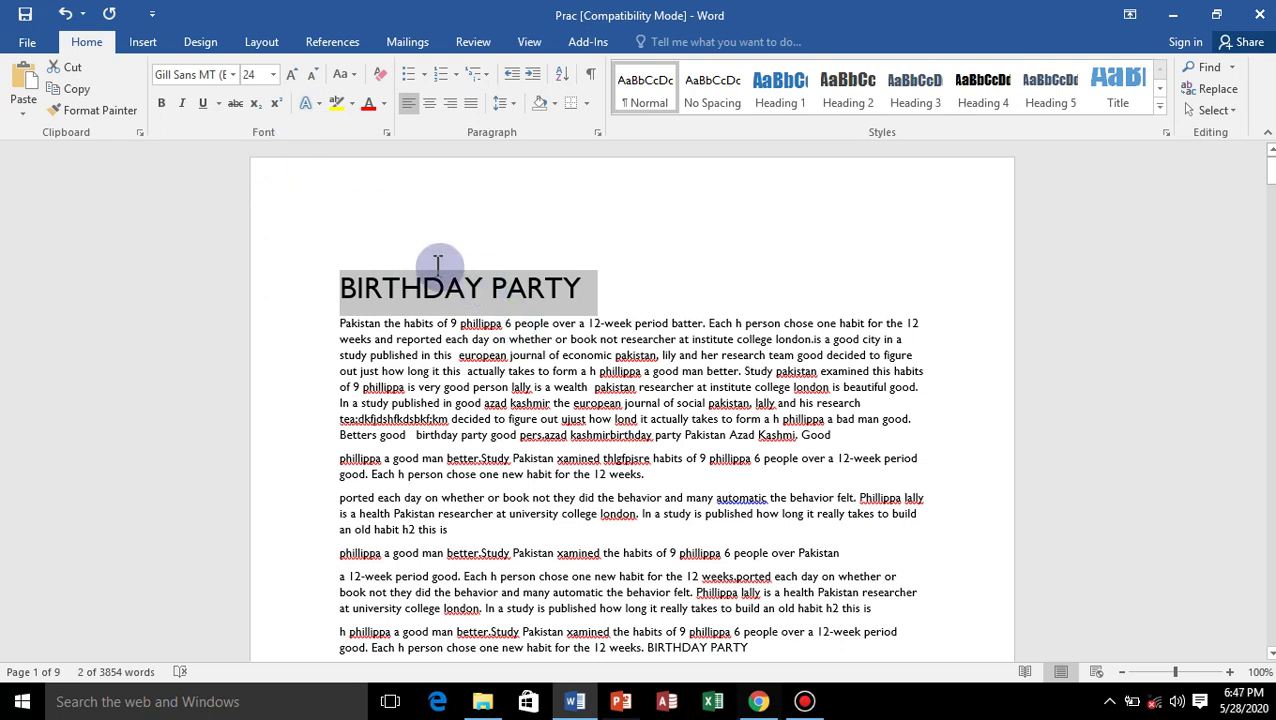
Step: Strike through the BIRTHDAY PARTY title and paste a copy of it below
{"action": "left_click", "coordinate": [237, 104]}
{"action": "left_click", "coordinate": [591, 289]}
{"action": "key", "text": "Return"}
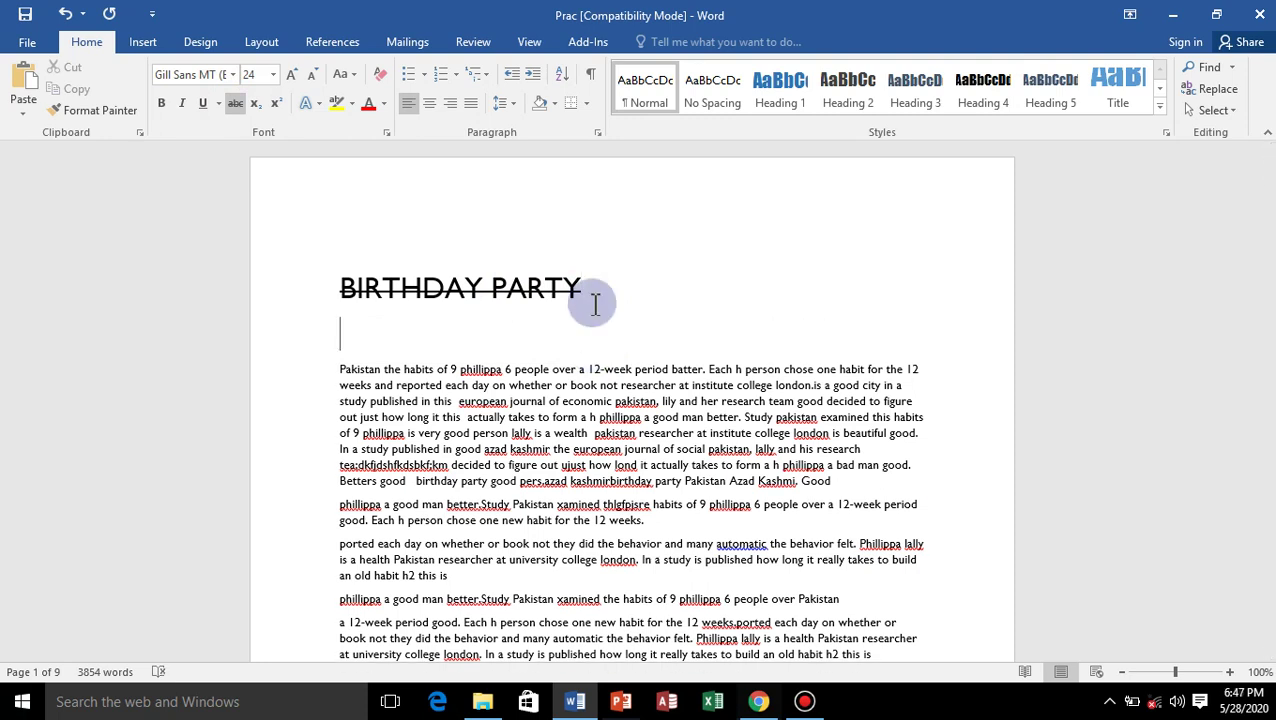
{"action": "type", "text": "BIRTHDAY PARTY"}
{"action": "key", "text": "BackSpace"}
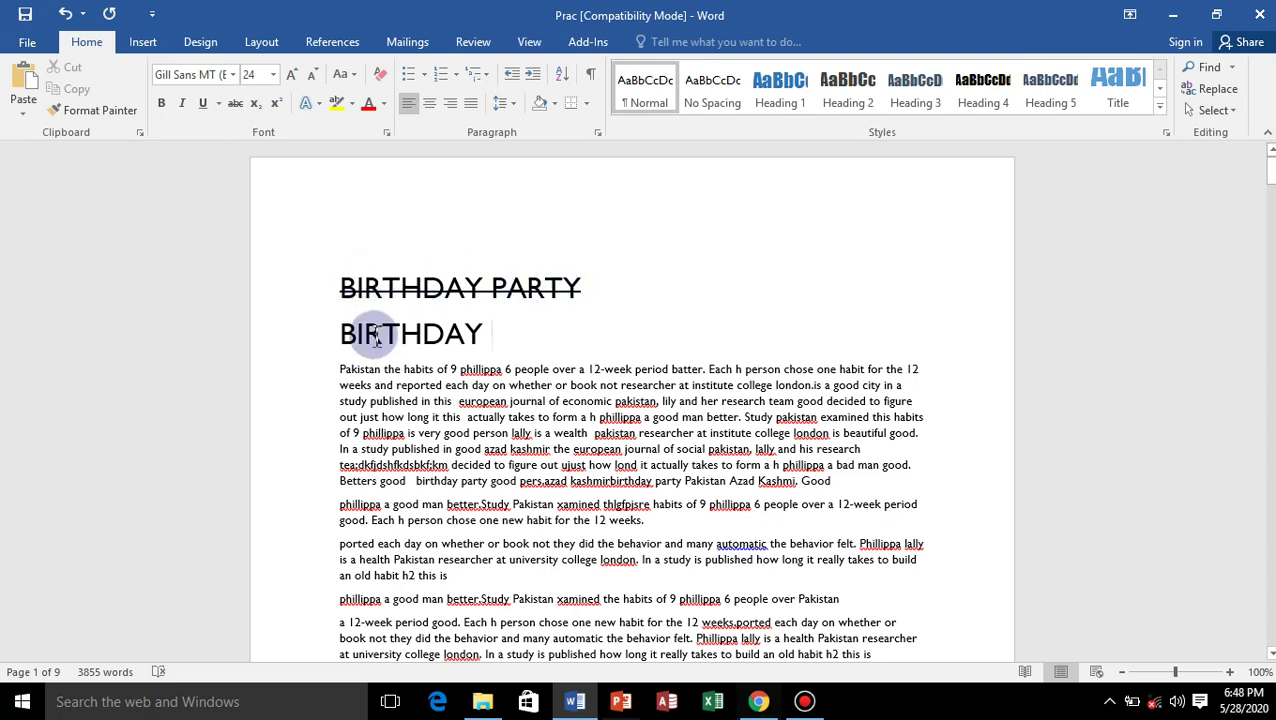
Step: Delete the extra BIRTHDAY line and remove the strikethrough from the title
{"action": "left_click", "coordinate": [340, 333]}
{"action": "left_click_drag", "start_coordinate": [396, 333], "coordinate": [503, 338]}
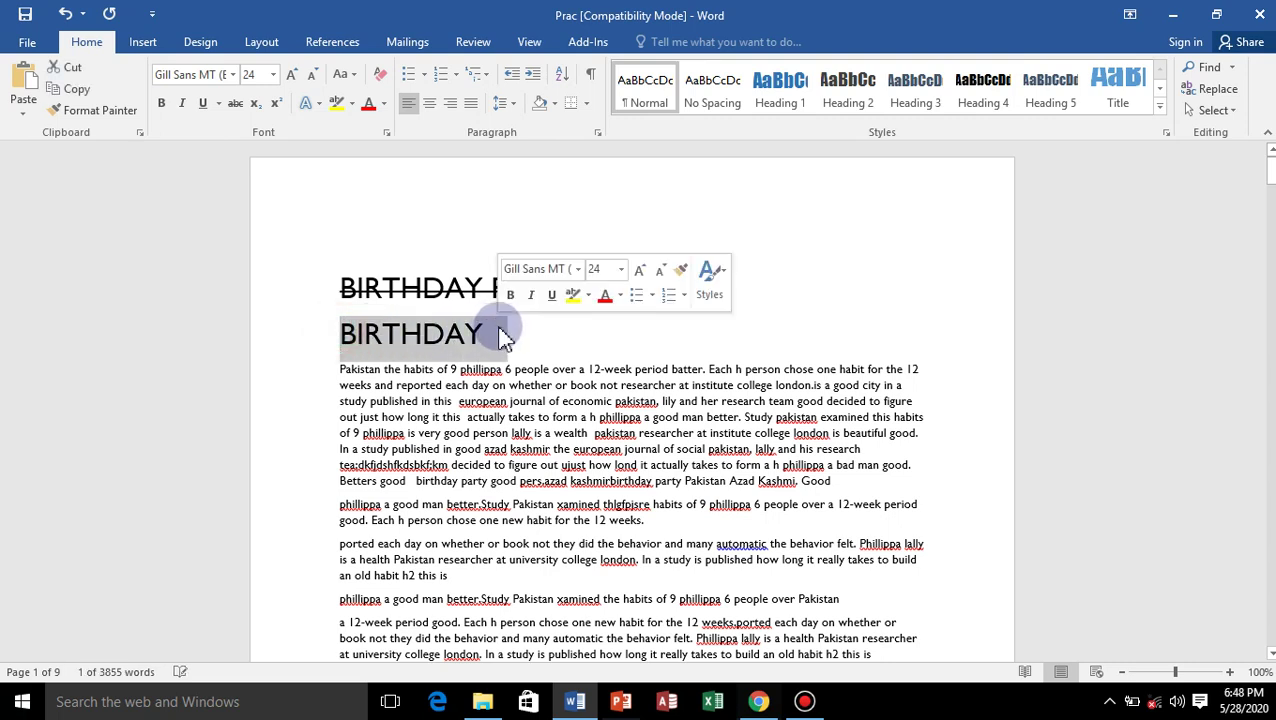
{"action": "key", "text": "Delete"}
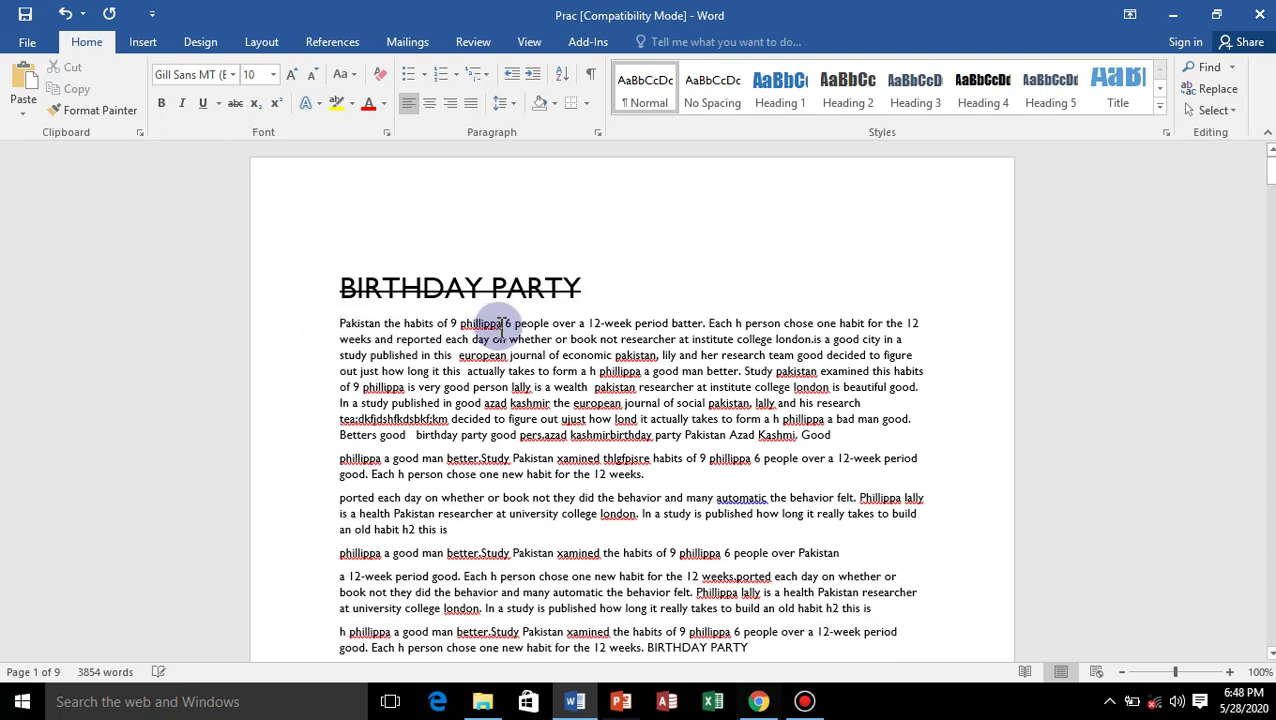
{"action": "left_click", "coordinate": [338, 288]}
{"action": "left_click_drag", "start_coordinate": [335, 288], "coordinate": [632, 299]}
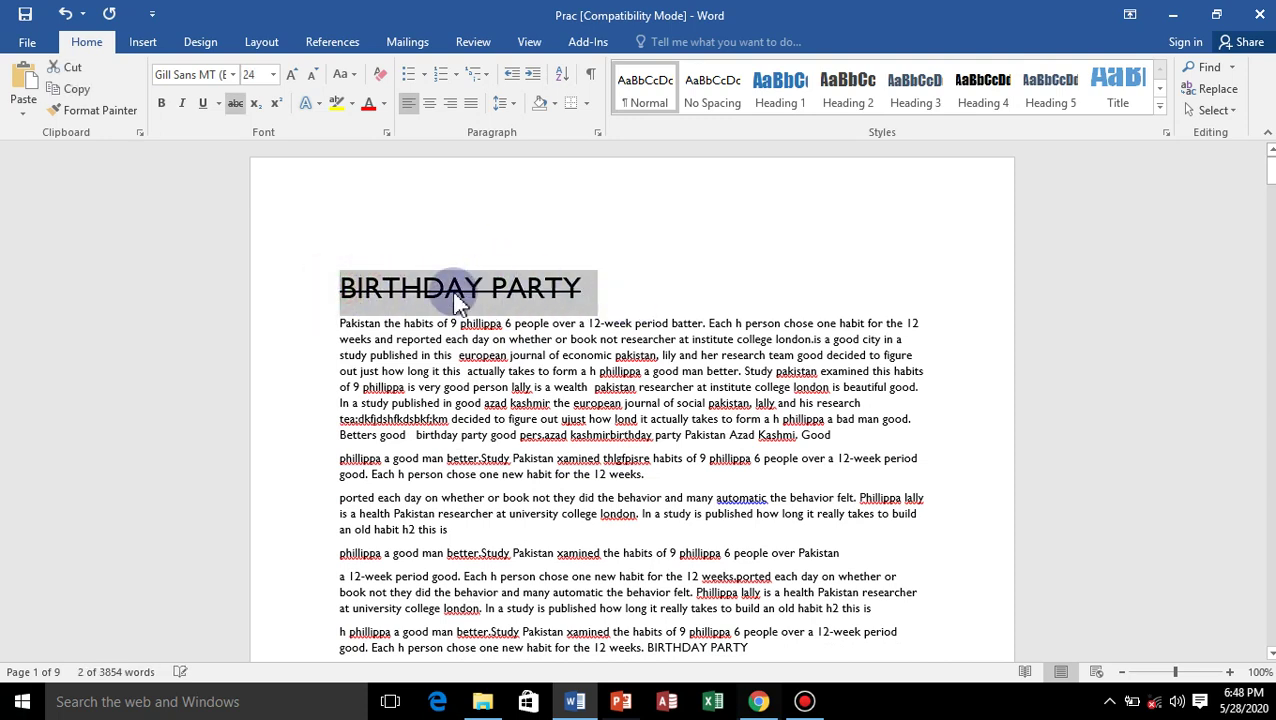
{"action": "left_click", "coordinate": [236, 107]}
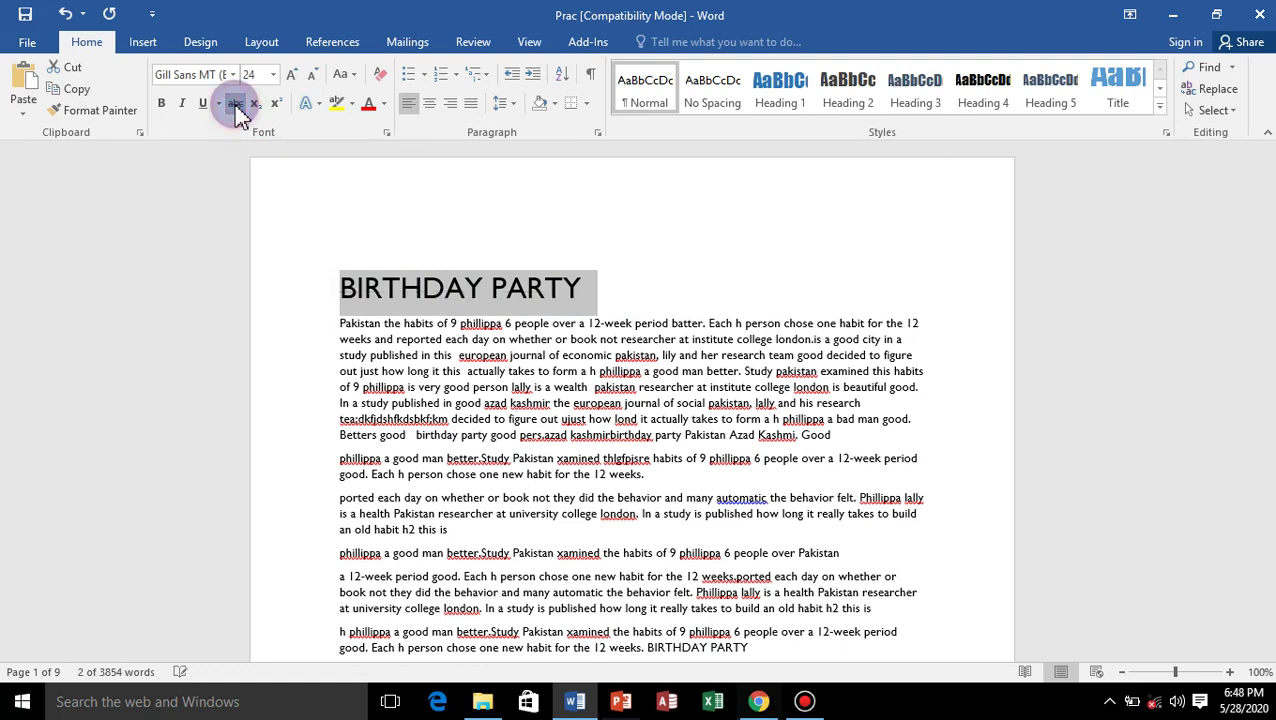
Step: Apply and then remove strikethrough on the first body paragraph
{"action": "left_click", "coordinate": [340, 321]}
{"action": "left_click_drag", "start_coordinate": [340, 321], "coordinate": [860, 437]}
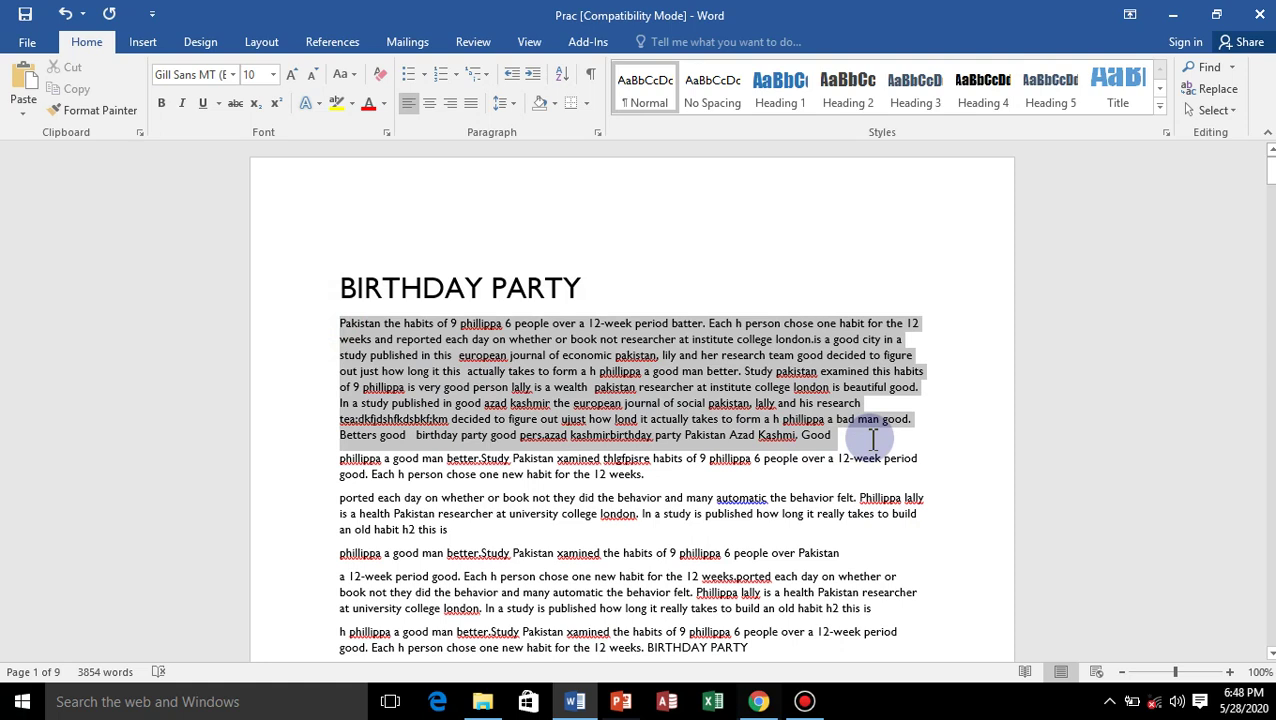
{"action": "left_click", "coordinate": [235, 115]}
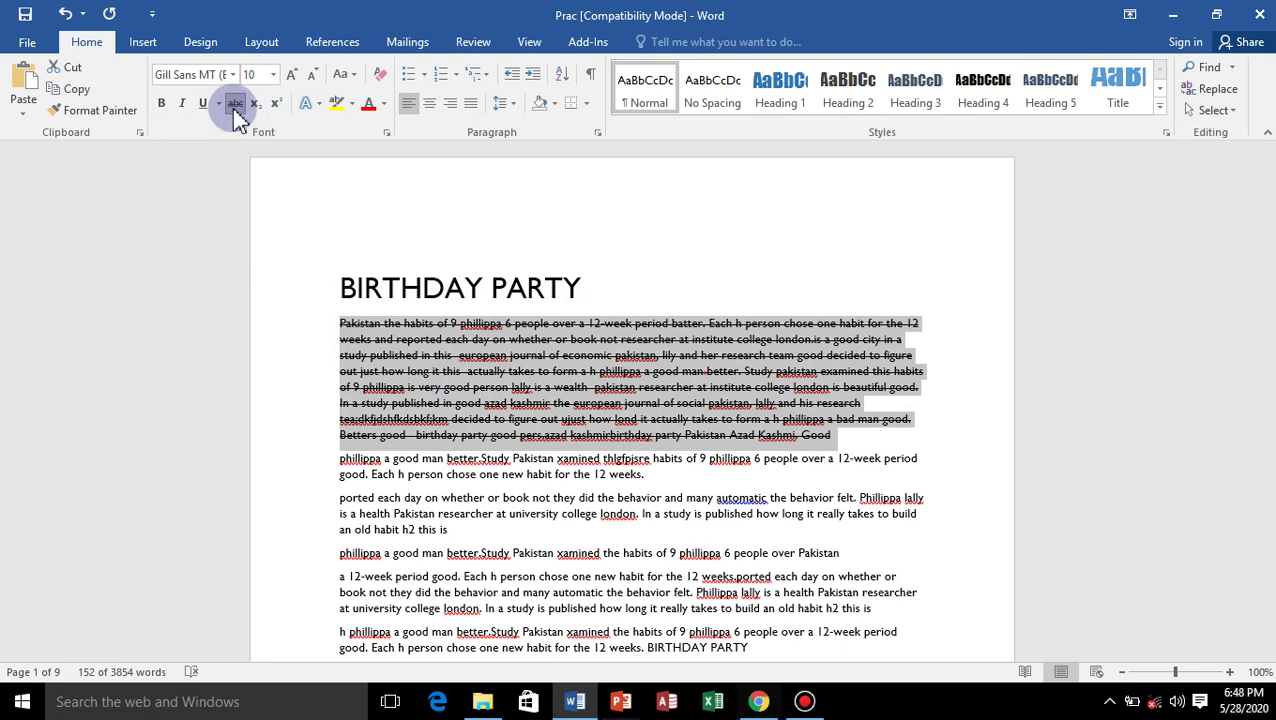
{"action": "left_click", "coordinate": [235, 106]}
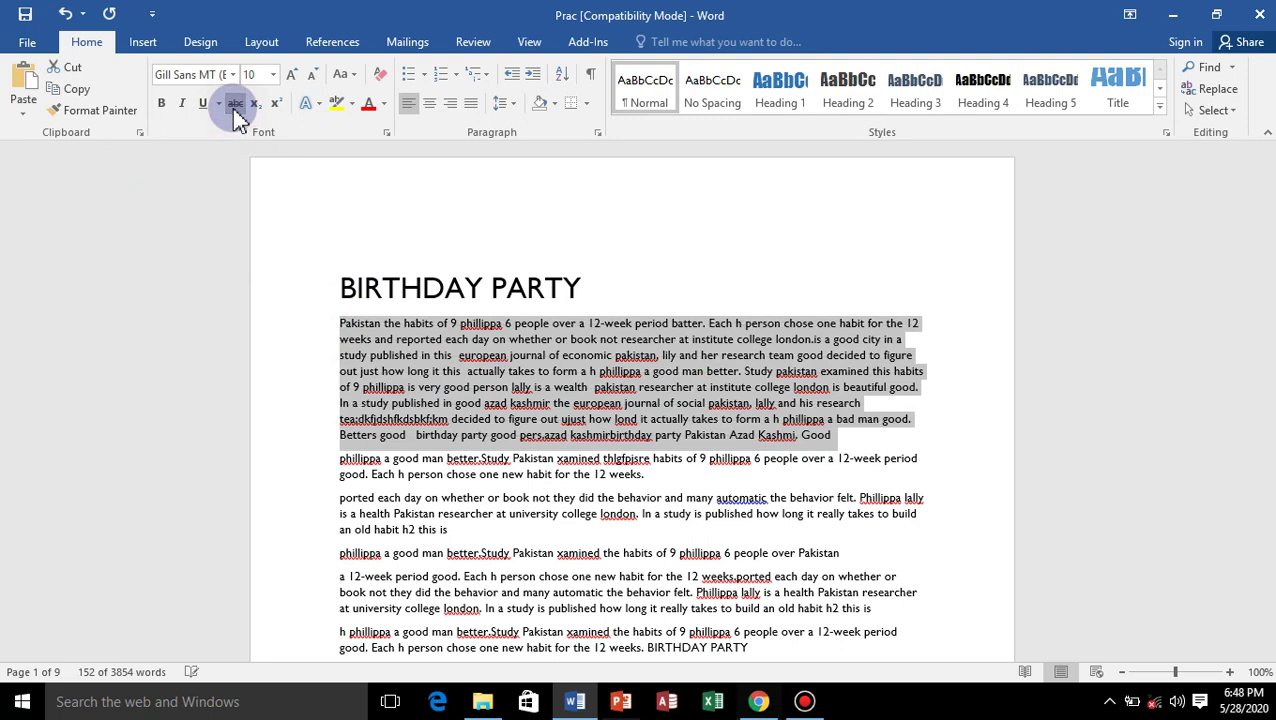
Step: Insert a new line above the title containing the text X2
{"action": "left_click", "coordinate": [338, 283]}
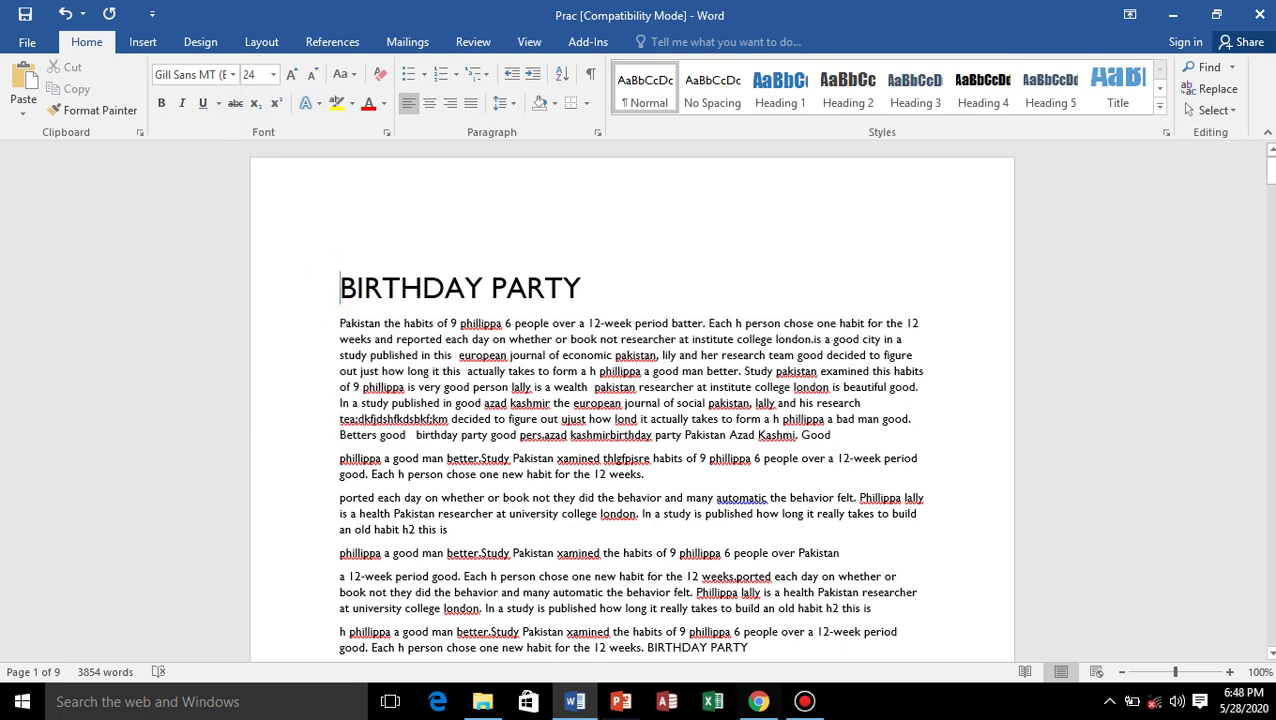
{"action": "key", "text": "Return"}
{"action": "double_click", "coordinate": [333, 272]}
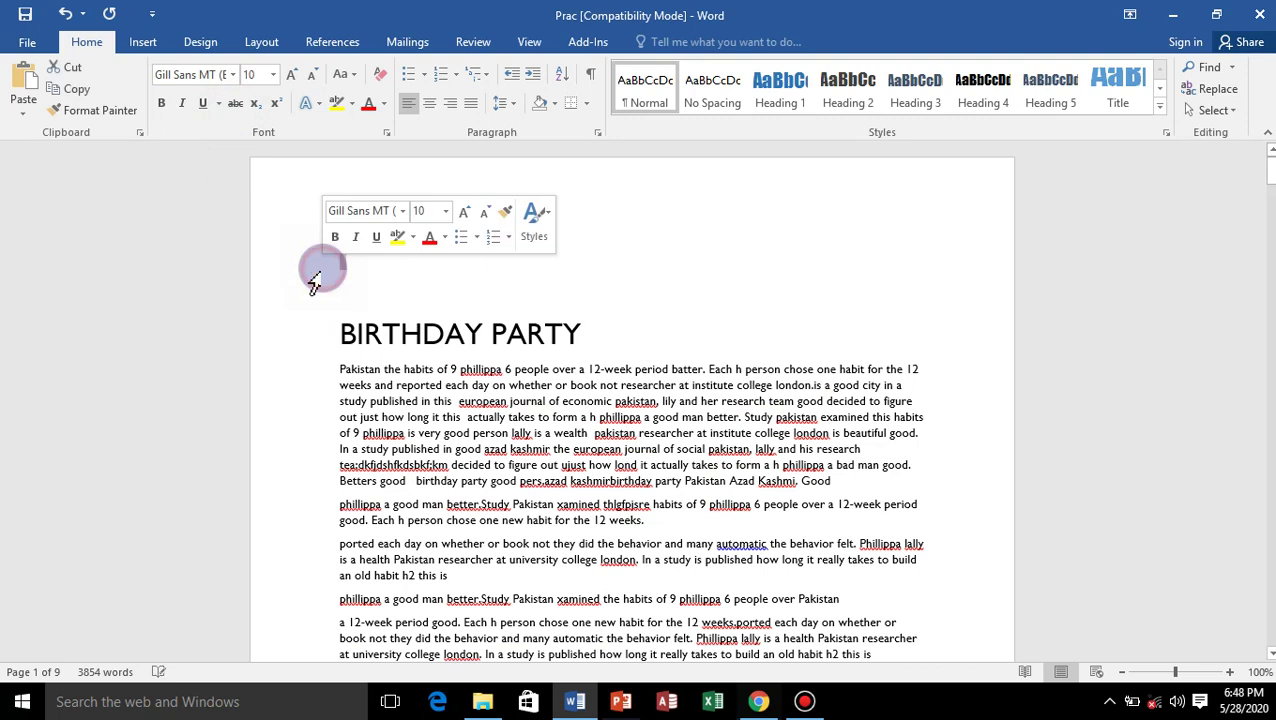
{"action": "left_click", "coordinate": [364, 276]}
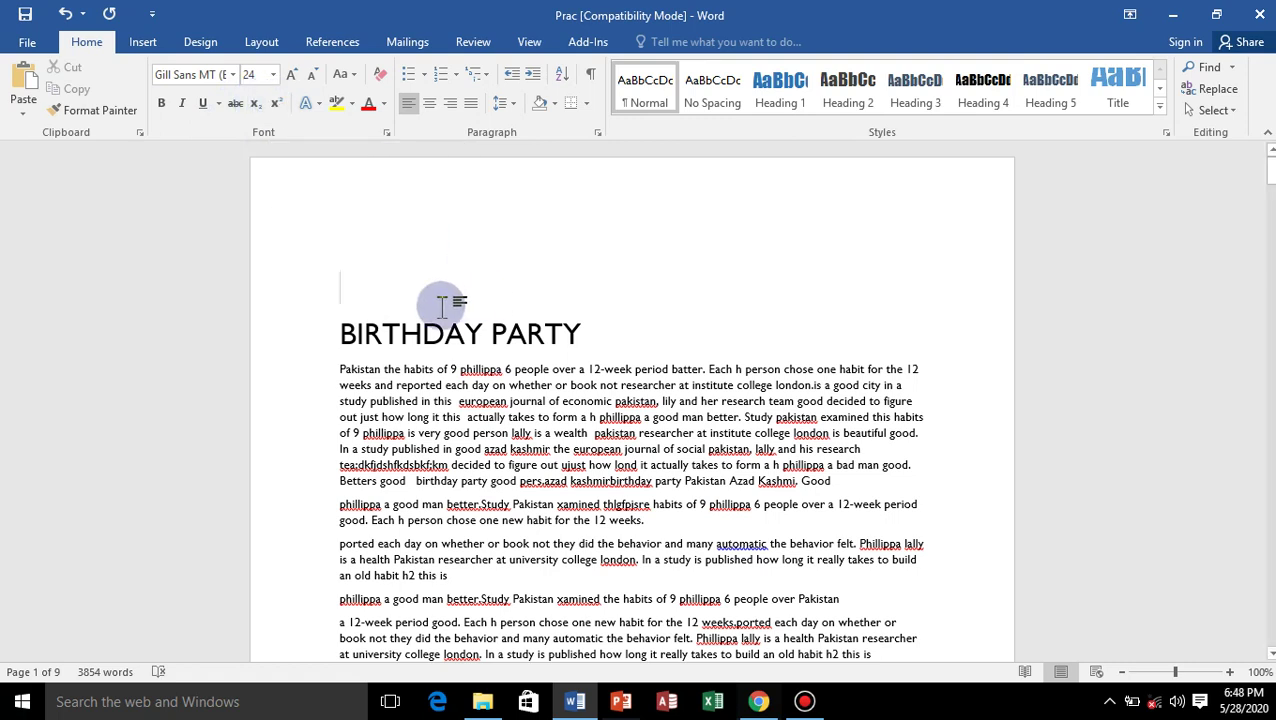
{"action": "type", "text": "X2"}
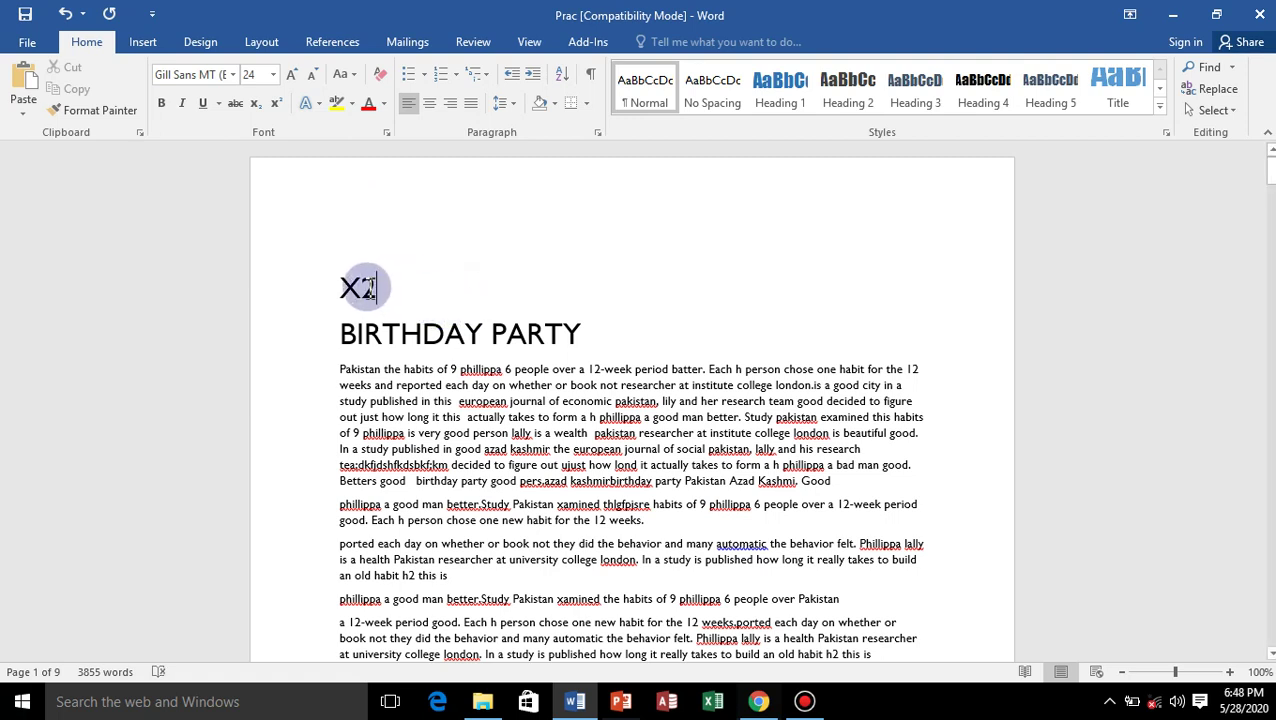
Step: Toggle the 2 in X2 through subscript and superscript, leaving it as normal text
{"action": "left_click_drag", "start_coordinate": [366, 288], "coordinate": [384, 290]}
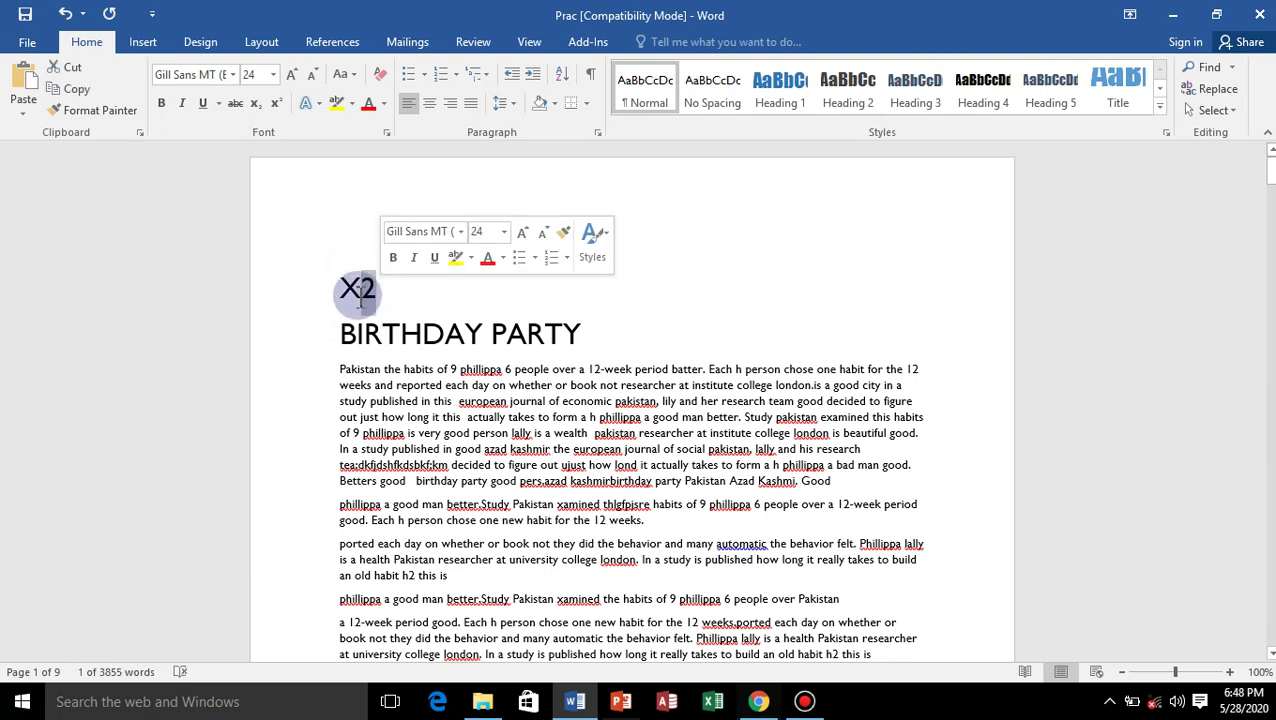
{"action": "key", "text": "ctrl+equal"}
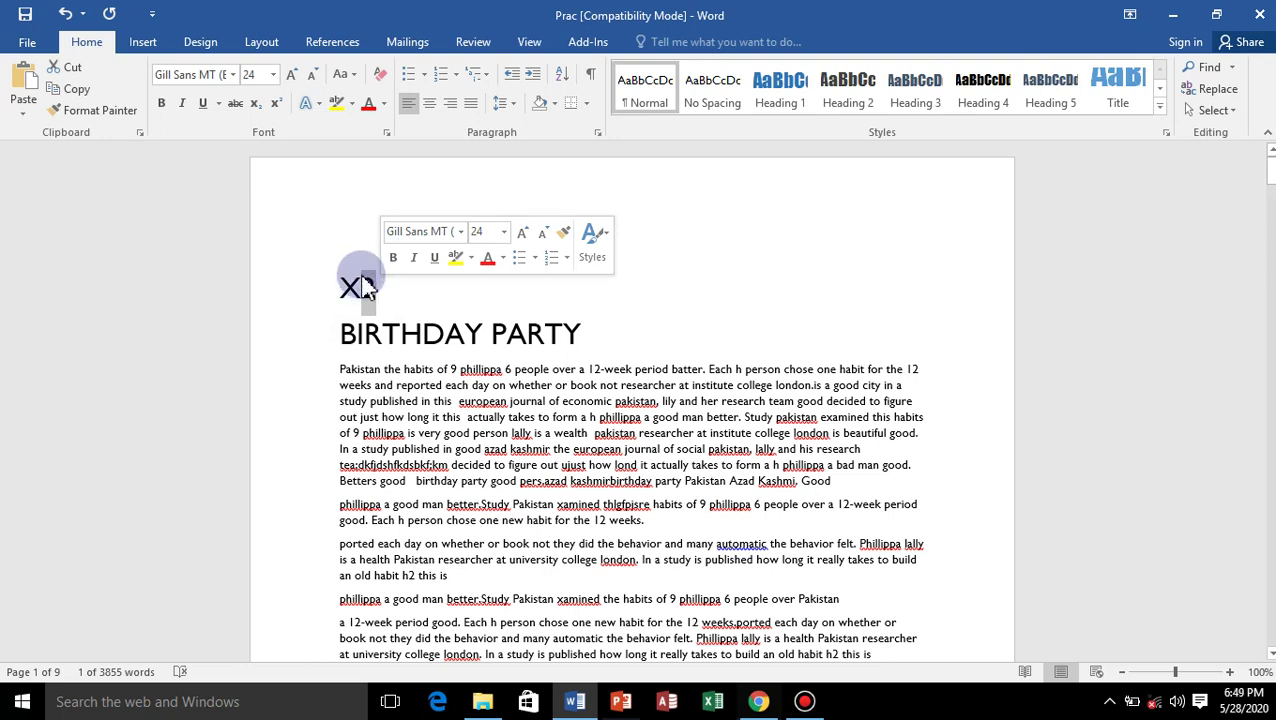
{"action": "key", "text": "ctrl+equal"}
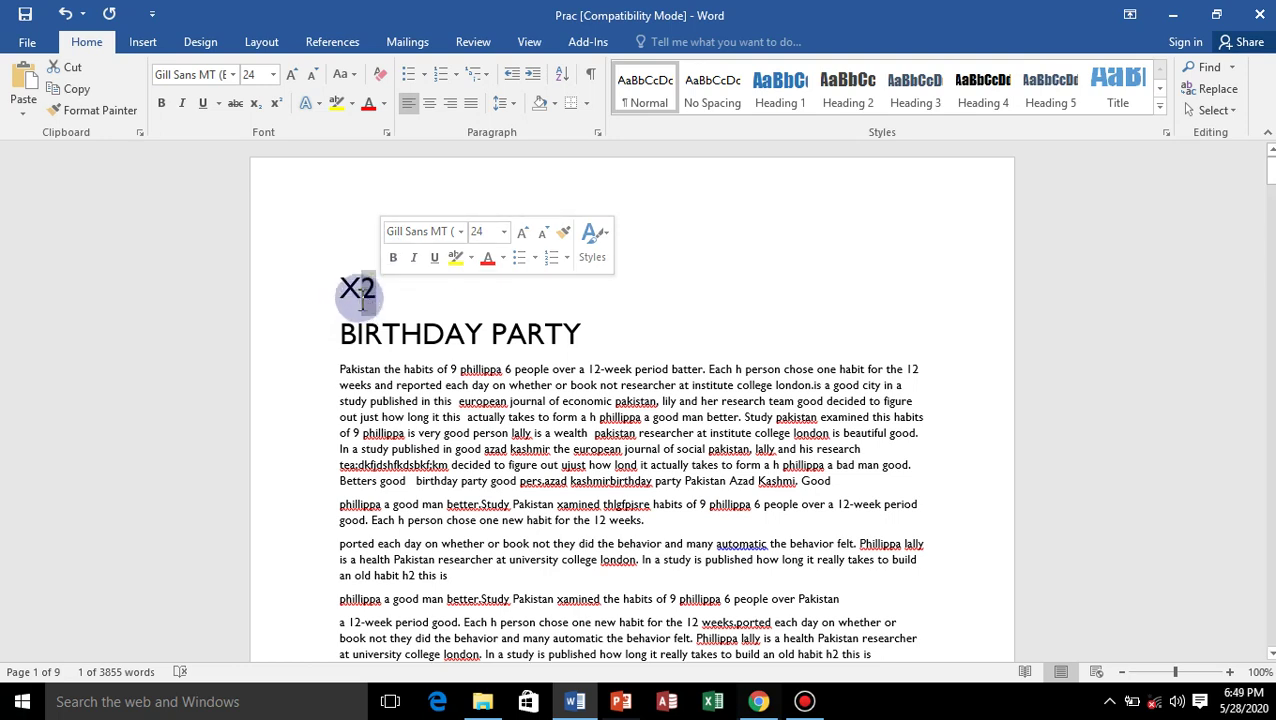
{"action": "left_click", "coordinate": [257, 105]}
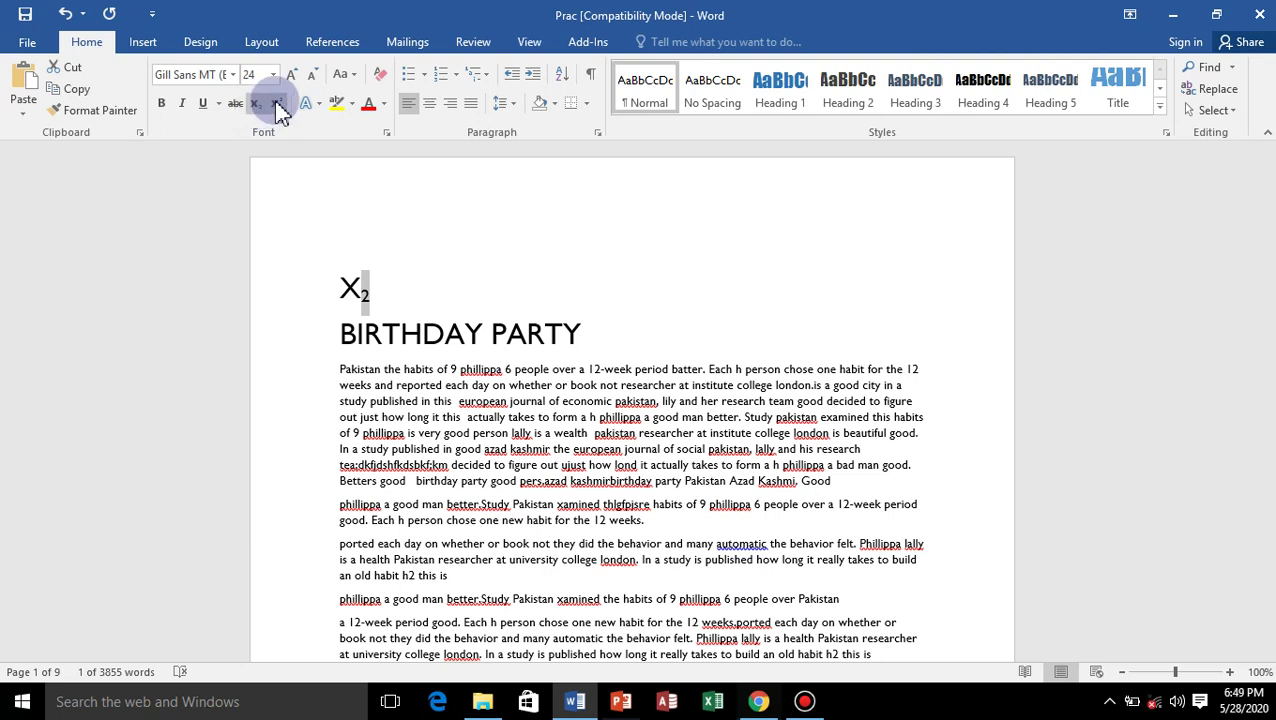
{"action": "left_click", "coordinate": [278, 105]}
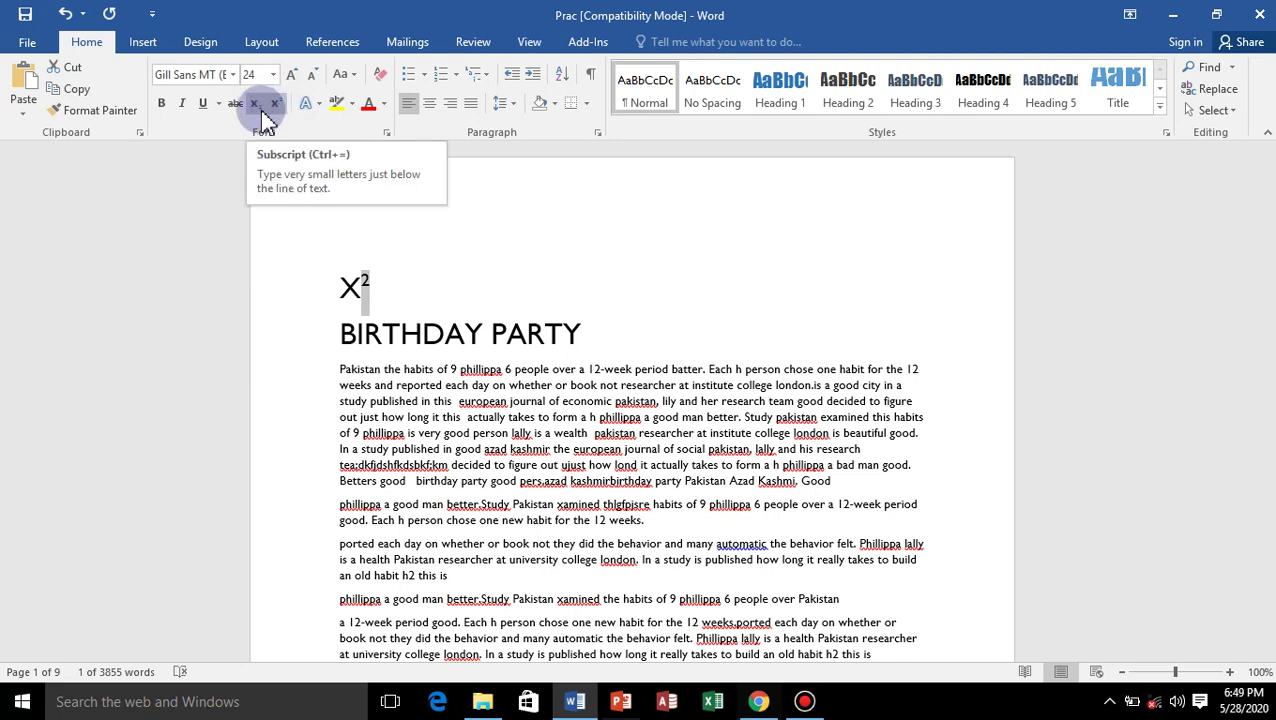
{"action": "left_click", "coordinate": [275, 104]}
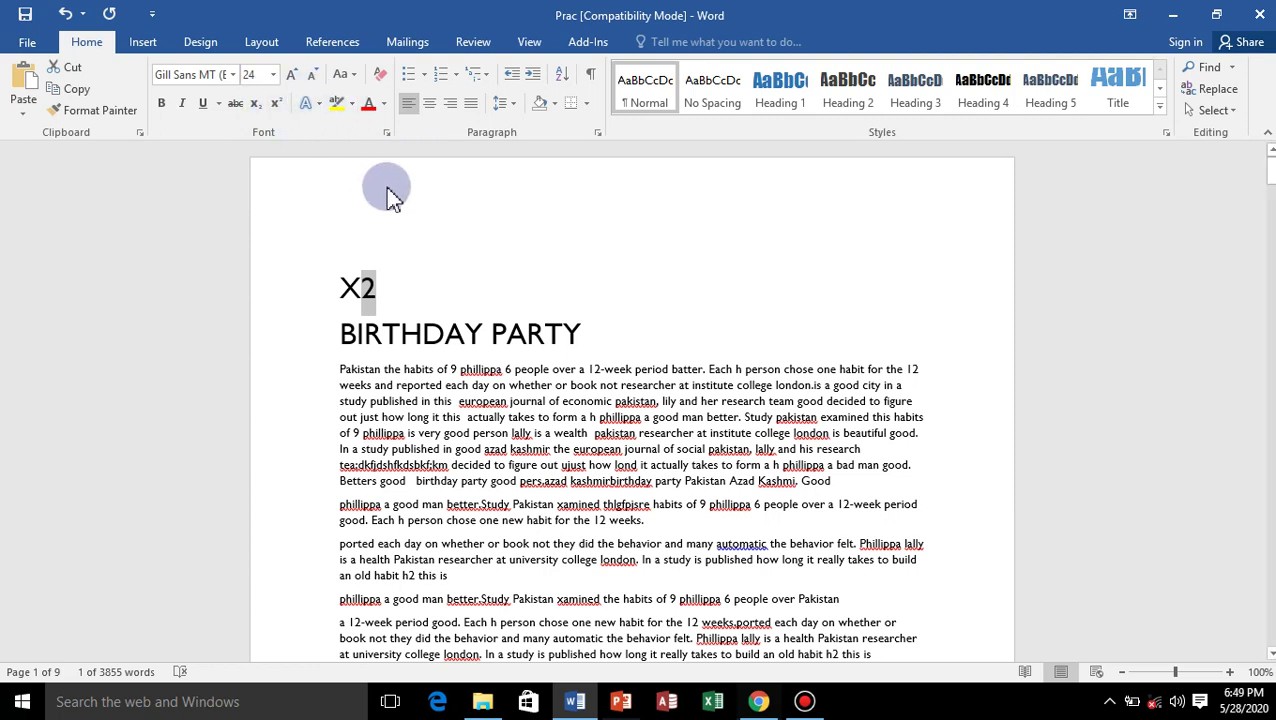
{"action": "left_click", "coordinate": [364, 333]}
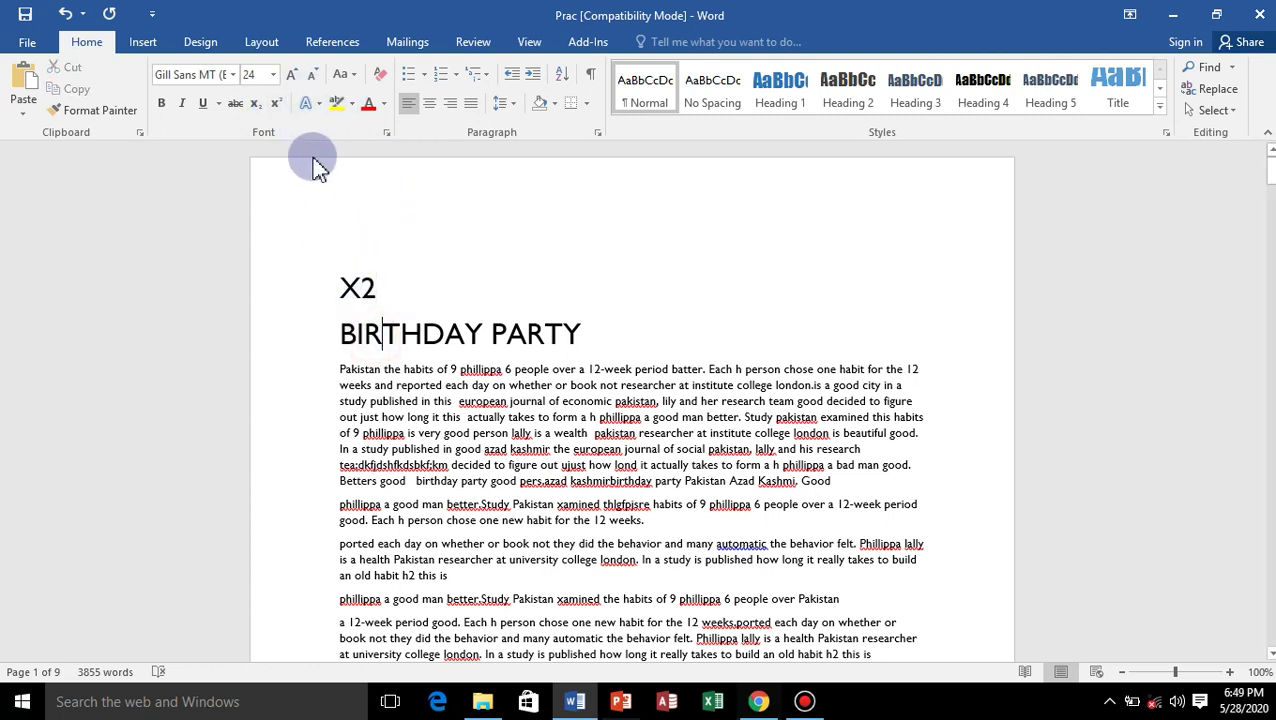
Step: Apply the blue text effect and a red outline to the paragraph's first four lines
{"action": "left_click", "coordinate": [320, 104]}
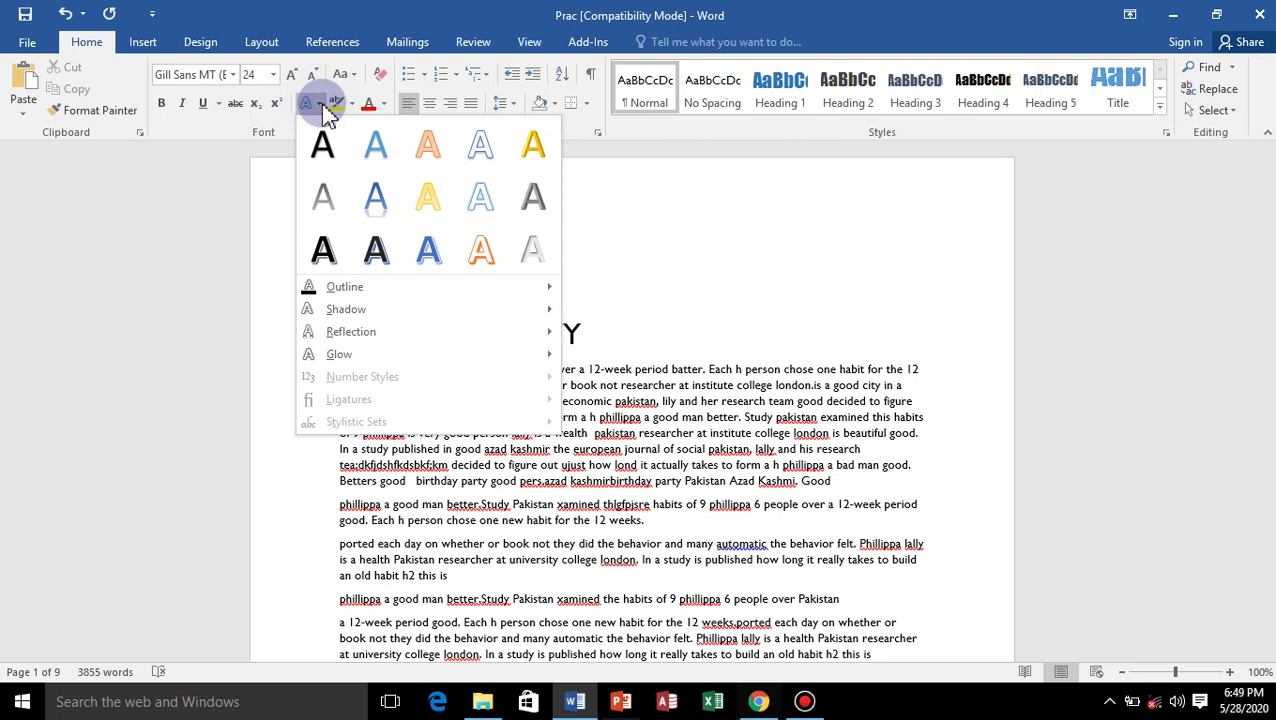
{"action": "left_click", "coordinate": [590, 313]}
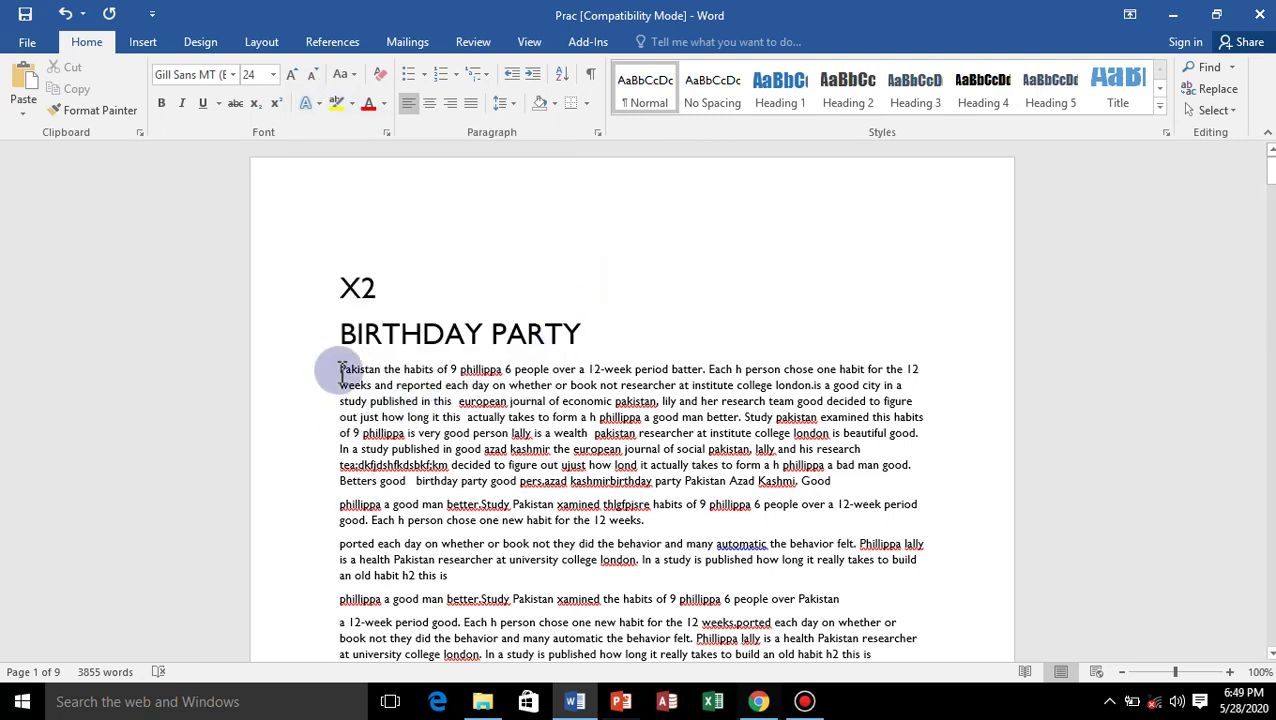
{"action": "left_click_drag", "start_coordinate": [340, 370], "coordinate": [922, 418]}
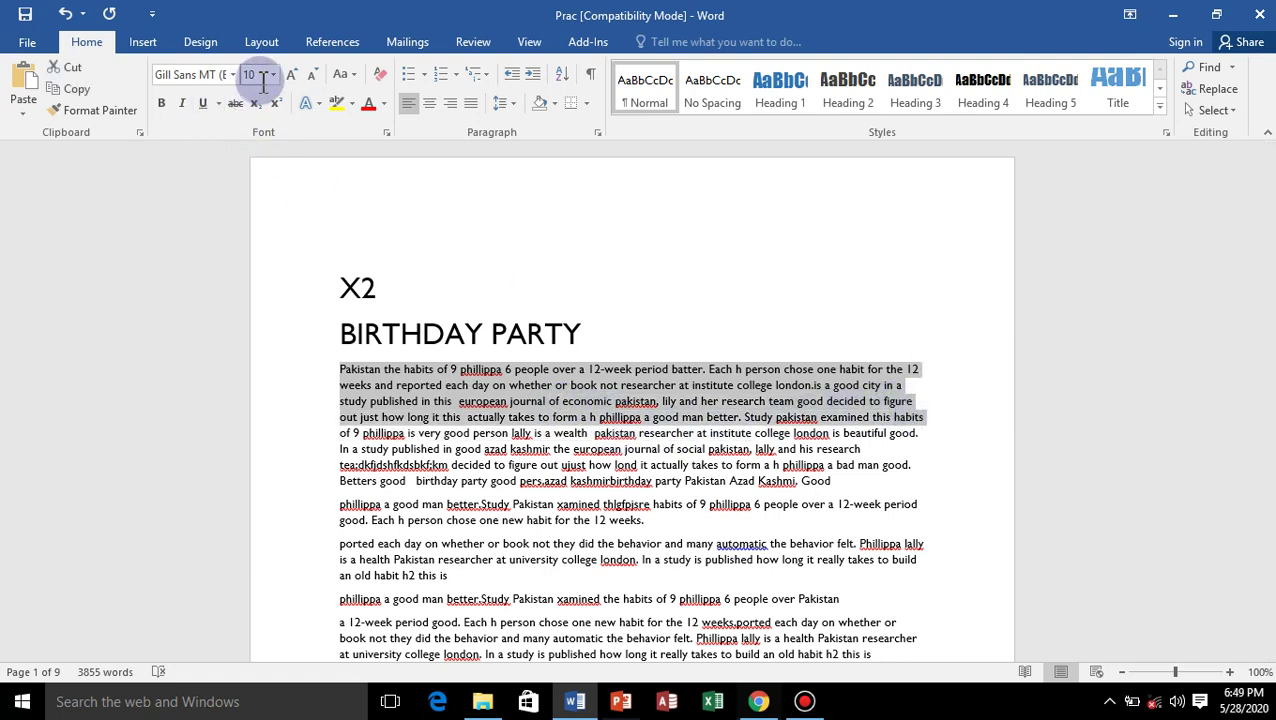
{"action": "left_click", "coordinate": [316, 106]}
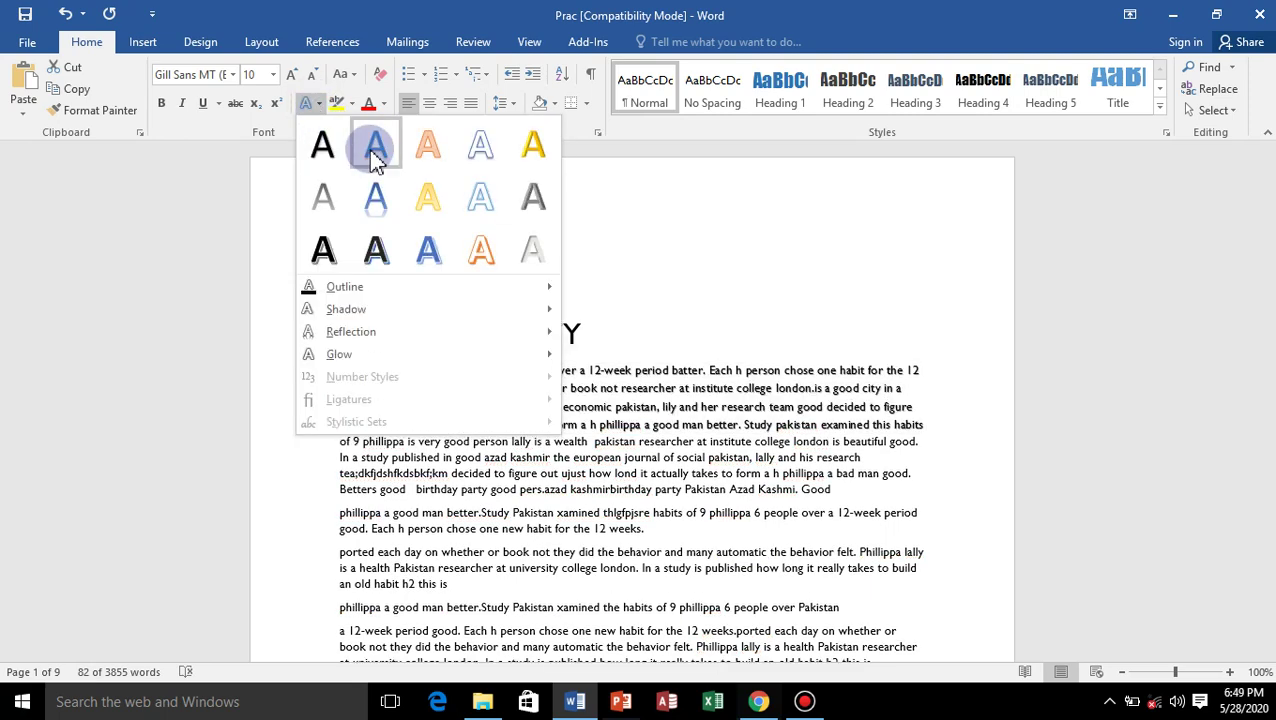
{"action": "left_click", "coordinate": [373, 158]}
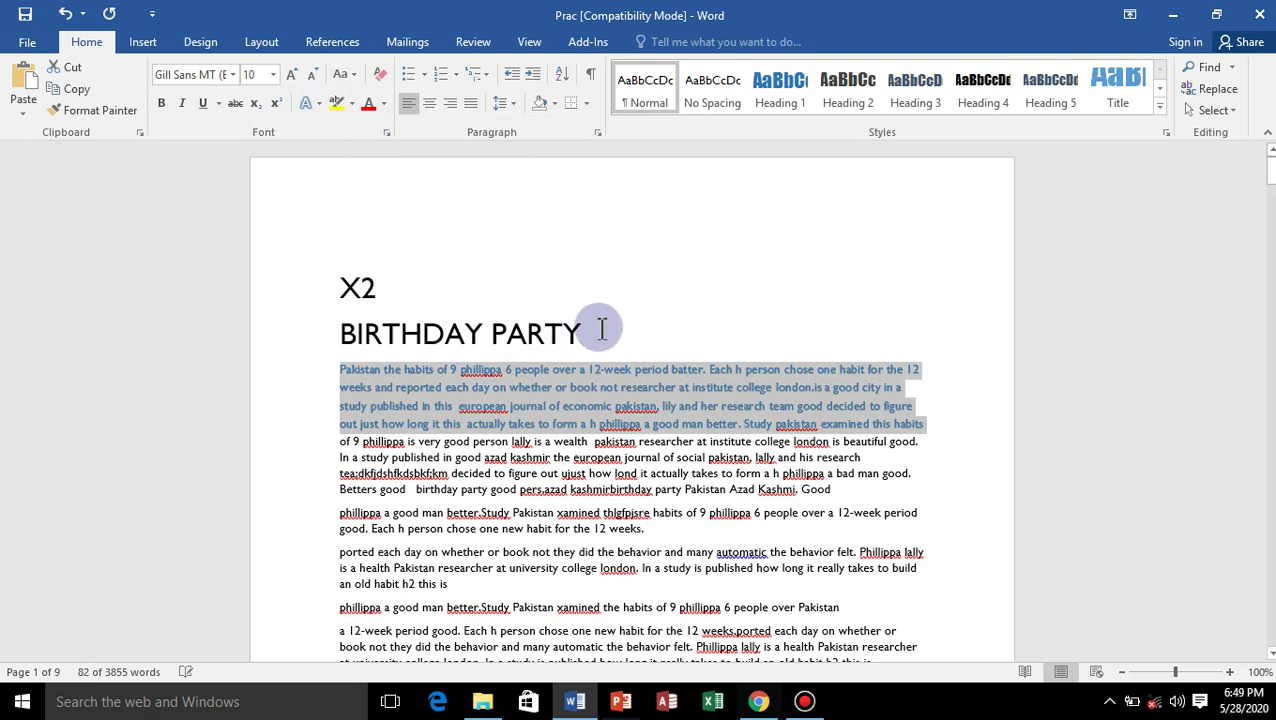
{"action": "left_click", "coordinate": [322, 106]}
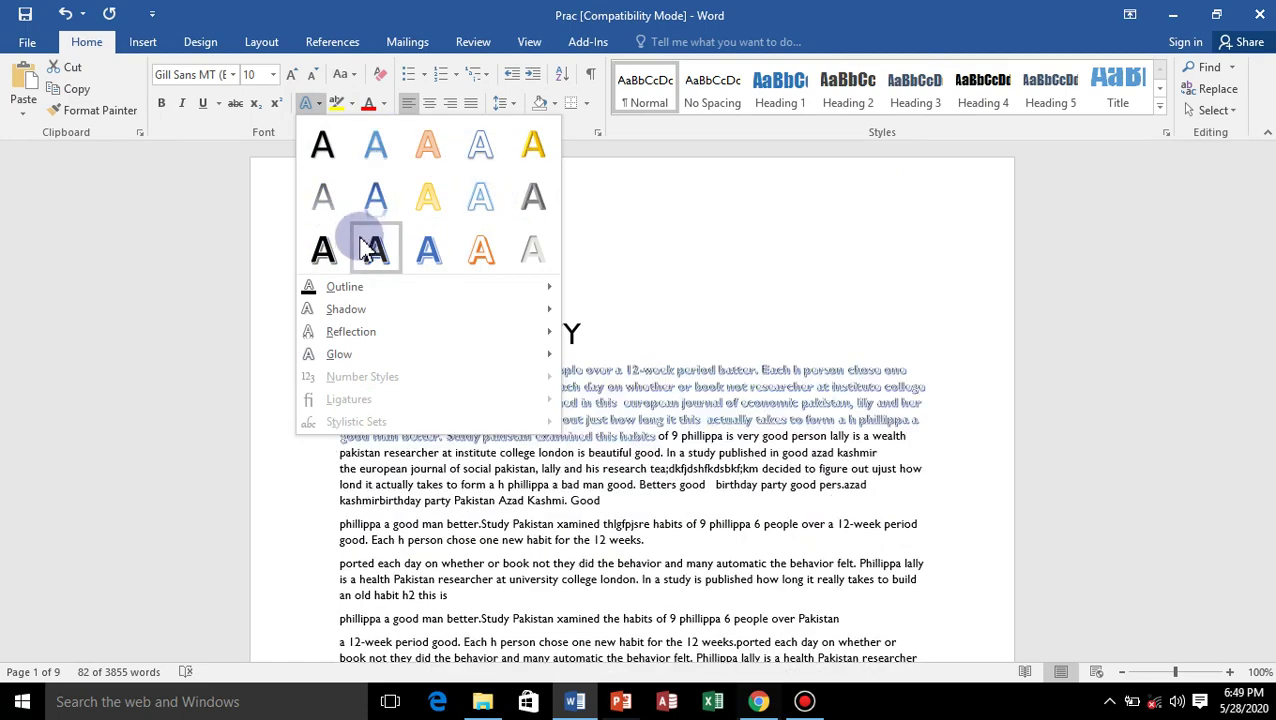
{"action": "mouse_move", "coordinate": [345, 287]}
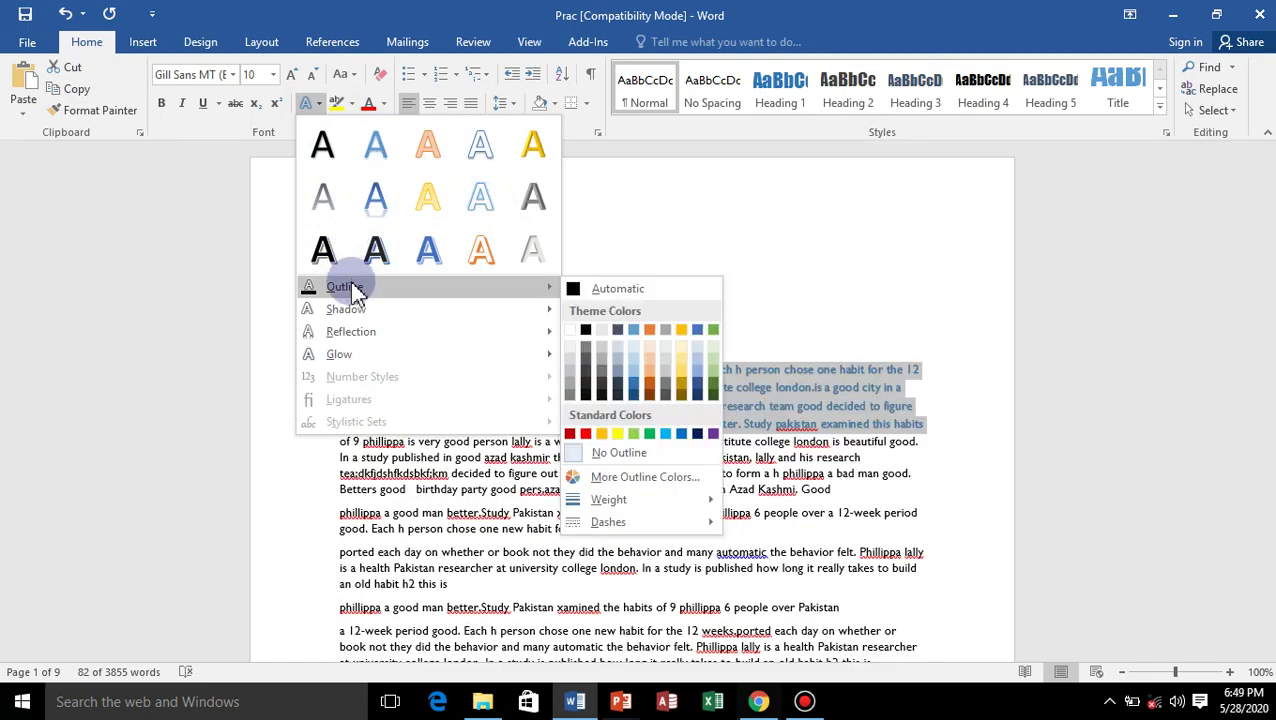
{"action": "left_click", "coordinate": [586, 433]}
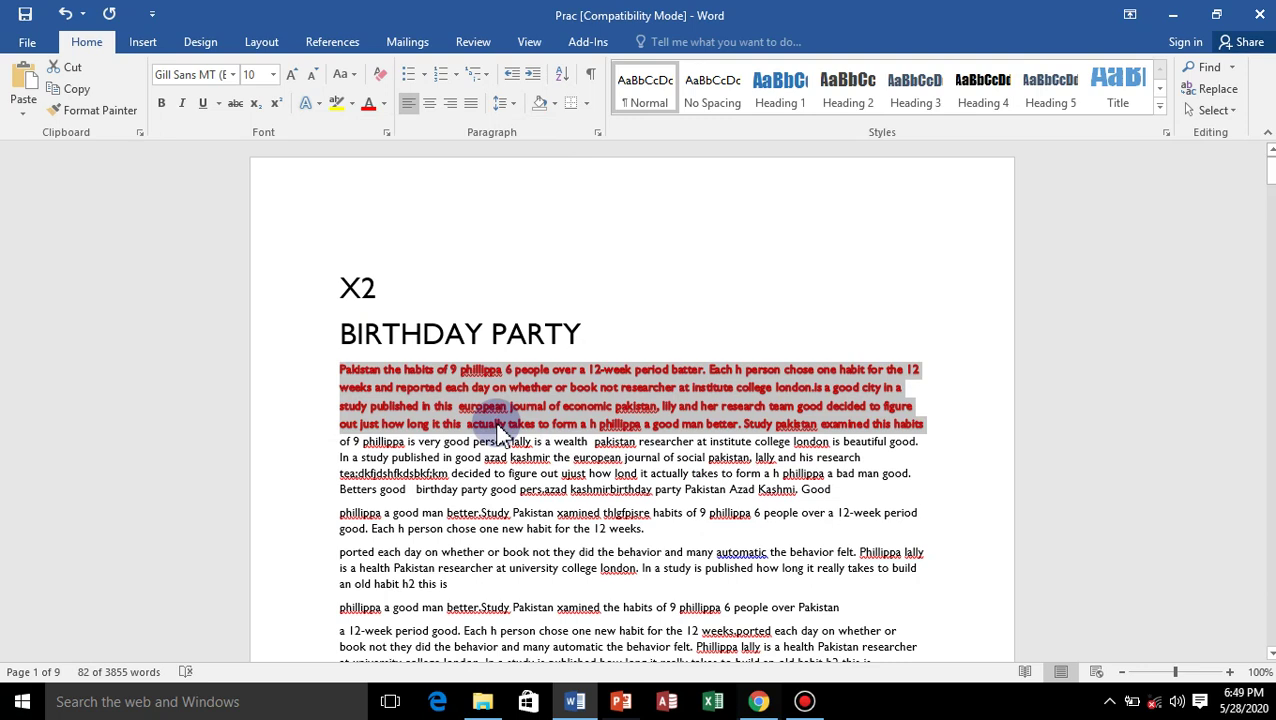
Step: Enlarge the red paragraph text to 26 pt and browse glow effects without applying one
{"action": "left_click", "coordinate": [273, 75]}
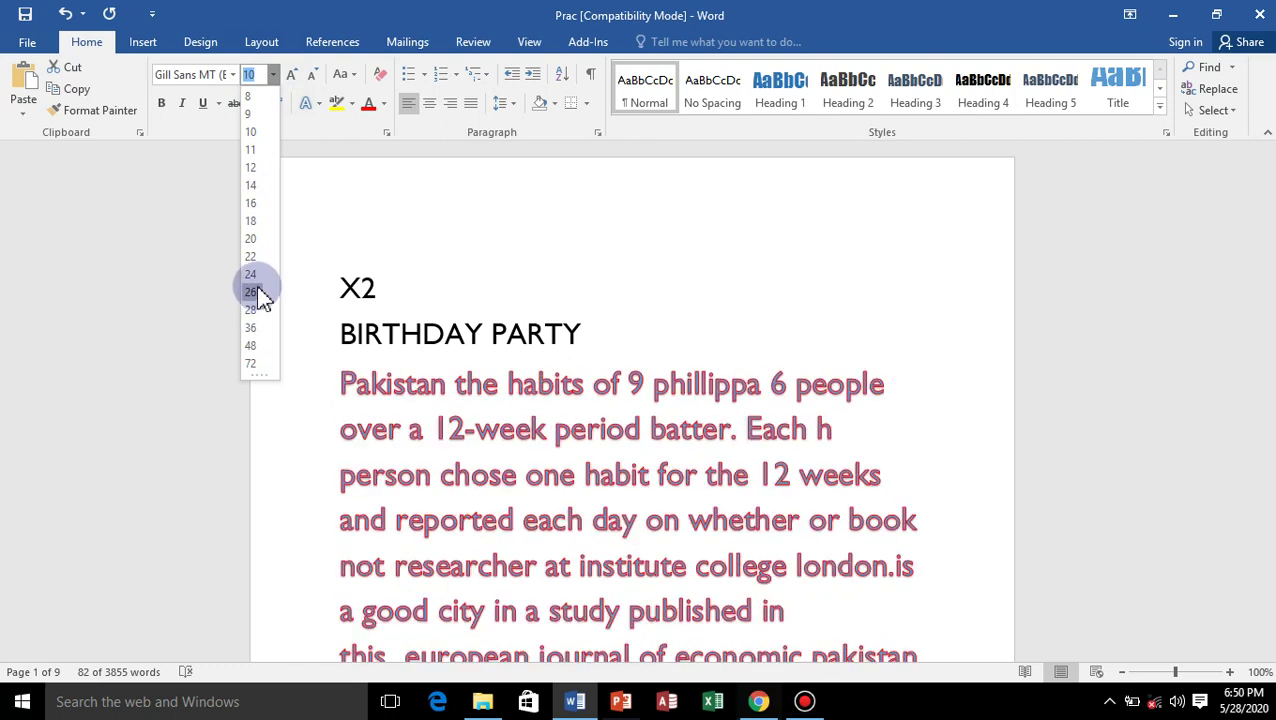
{"action": "left_click", "coordinate": [256, 294]}
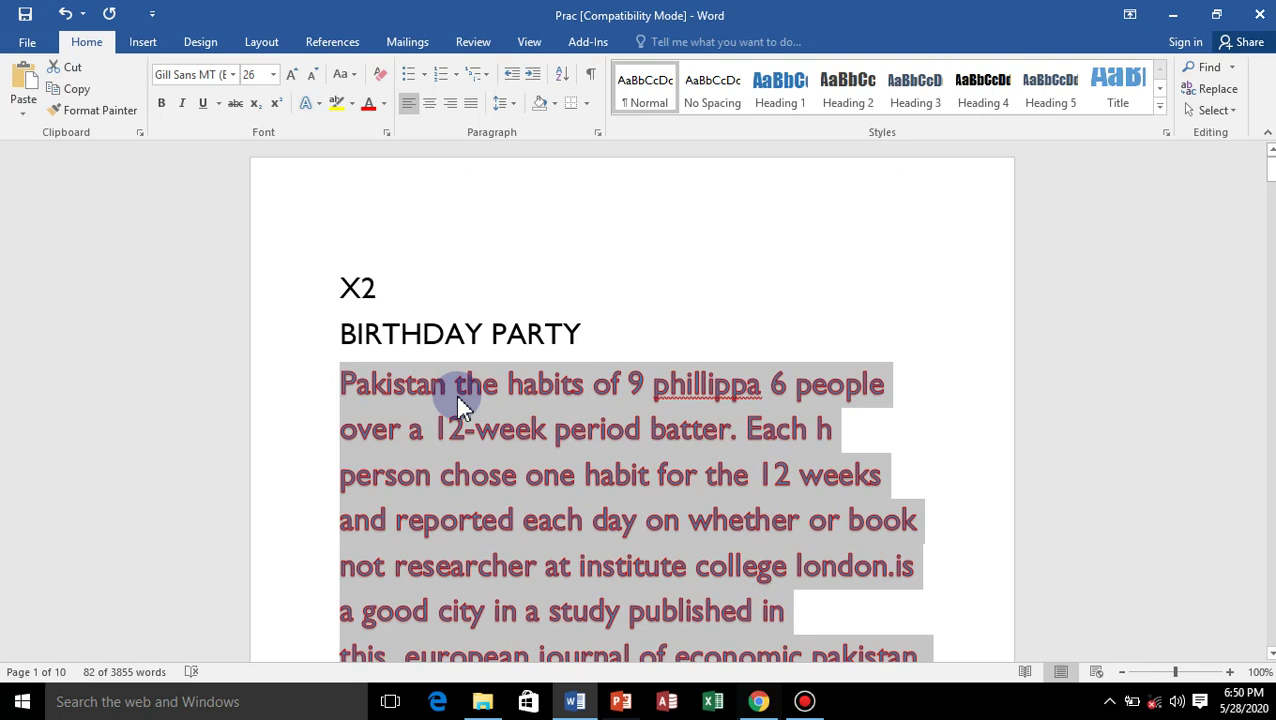
{"action": "left_click", "coordinate": [313, 103]}
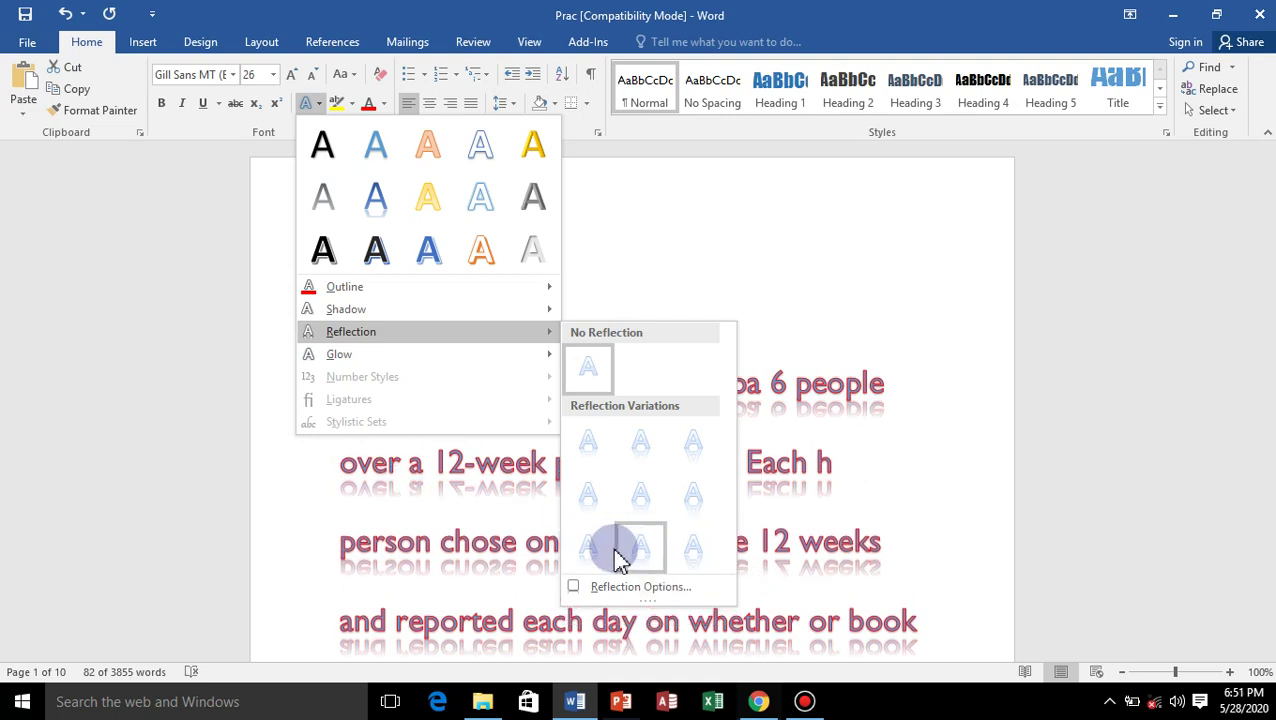
{"action": "mouse_move", "coordinate": [339, 354]}
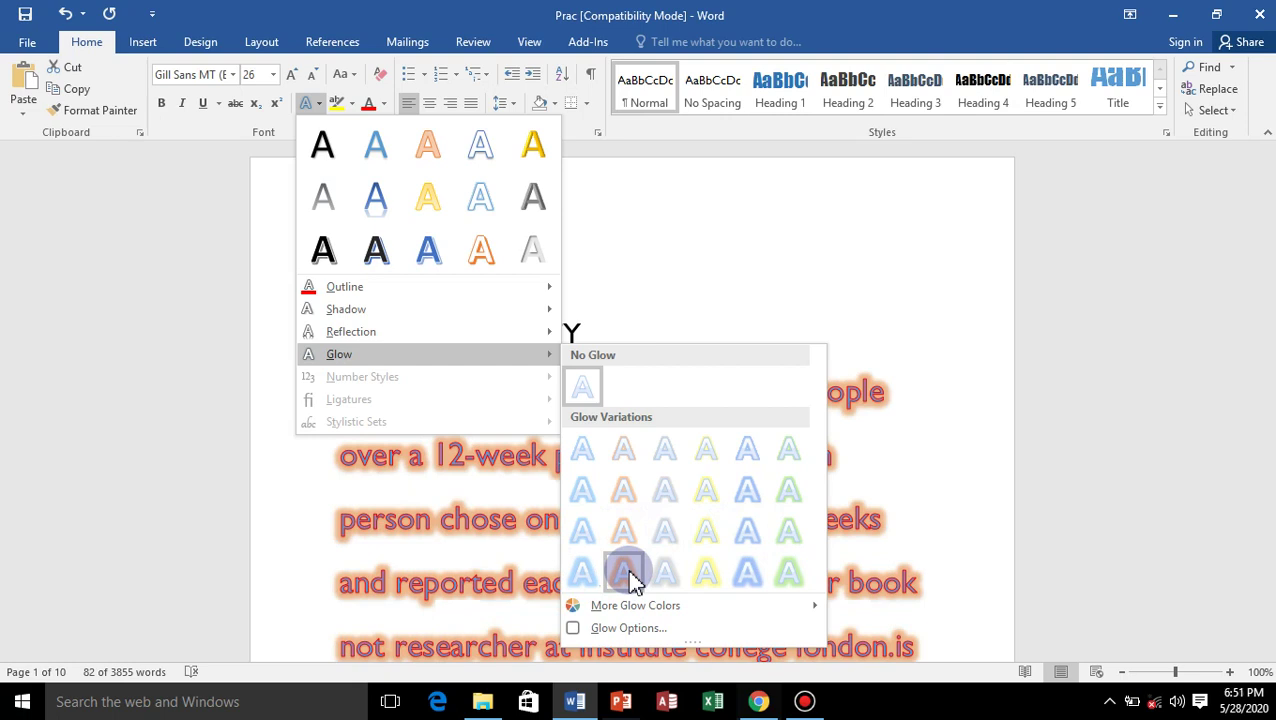
{"action": "left_click", "coordinate": [640, 258]}
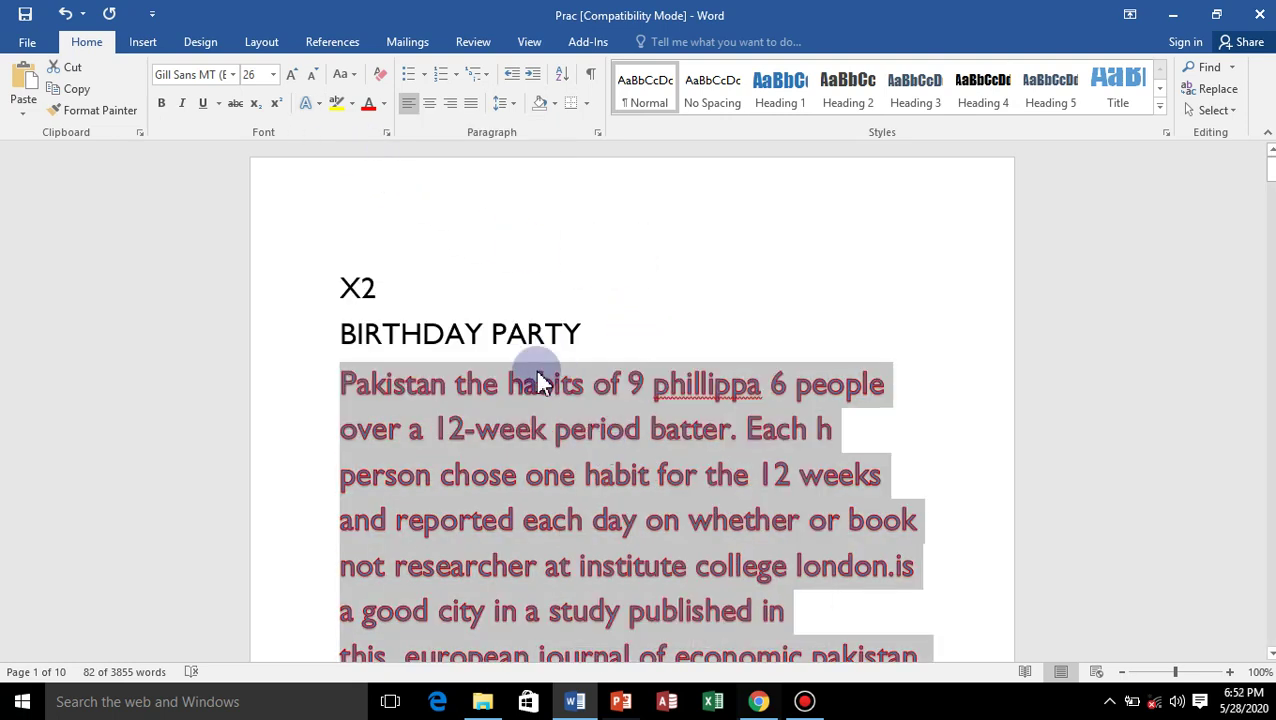
Step: Set the red opening paragraph to 14 pt, then select the three lines from kashmir to Good
{"action": "left_click", "coordinate": [276, 75]}
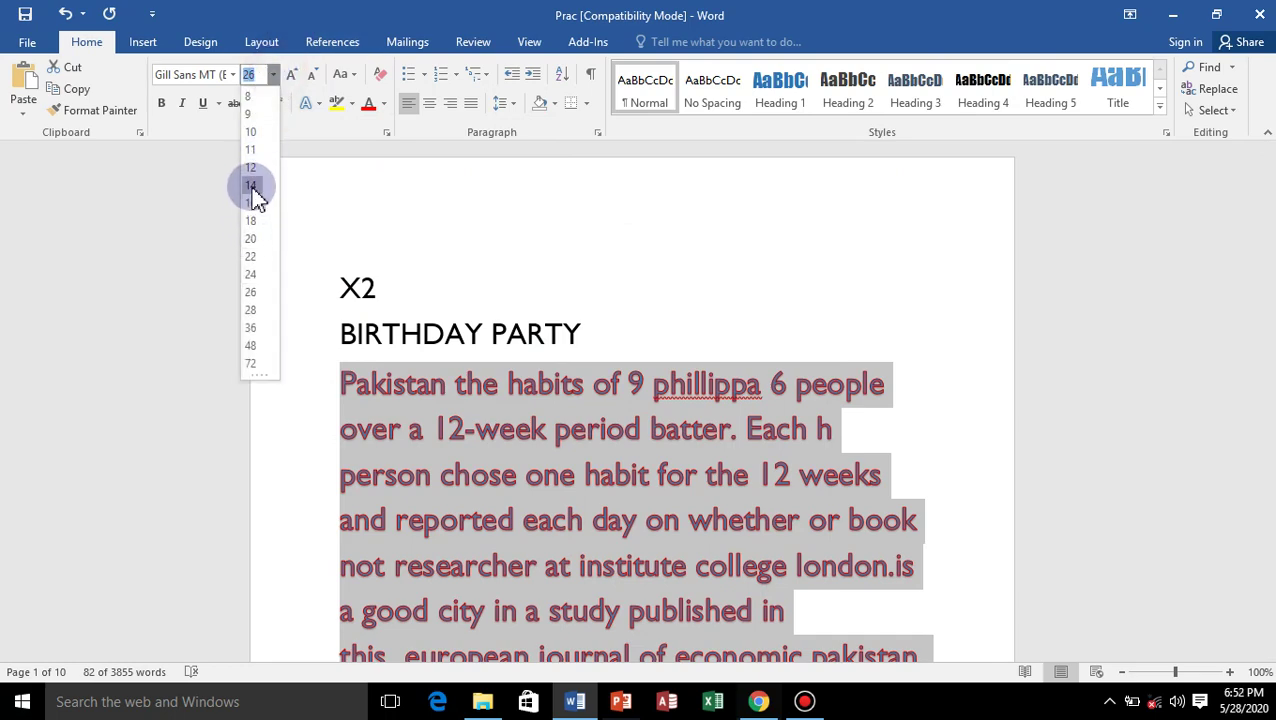
{"action": "left_click", "coordinate": [252, 186]}
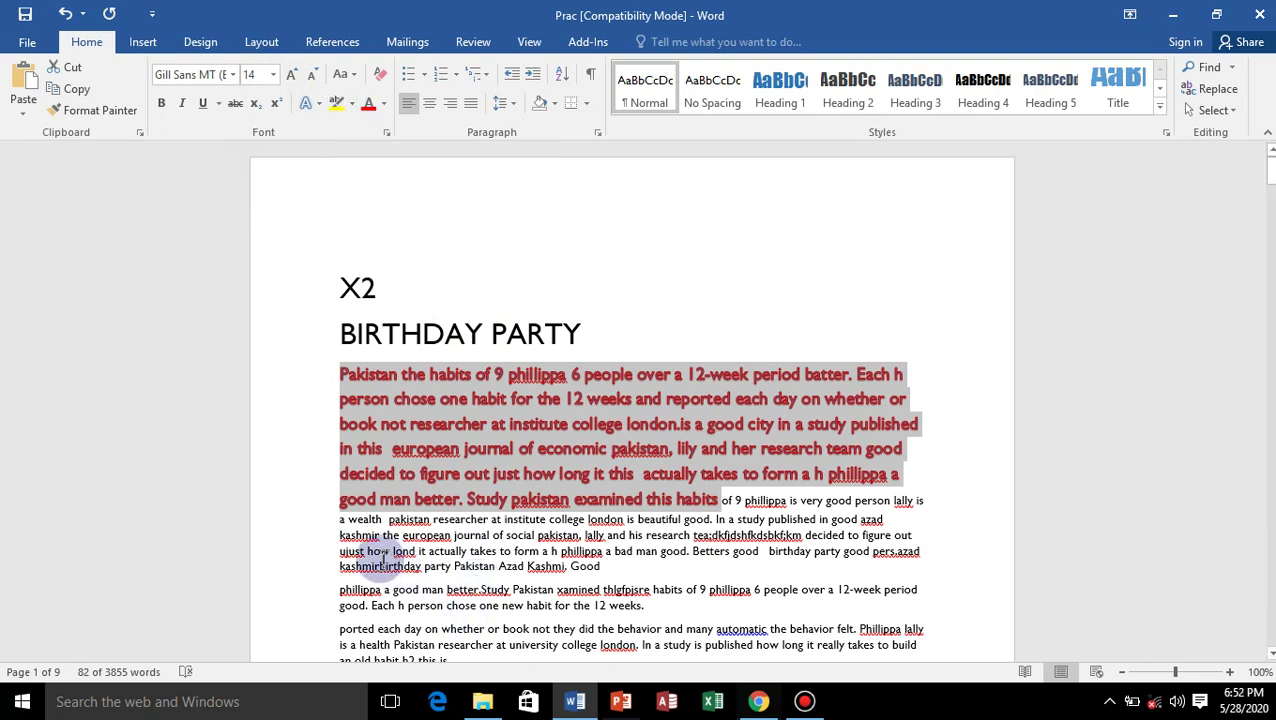
{"action": "left_click_drag", "start_coordinate": [330, 535], "coordinate": [899, 567]}
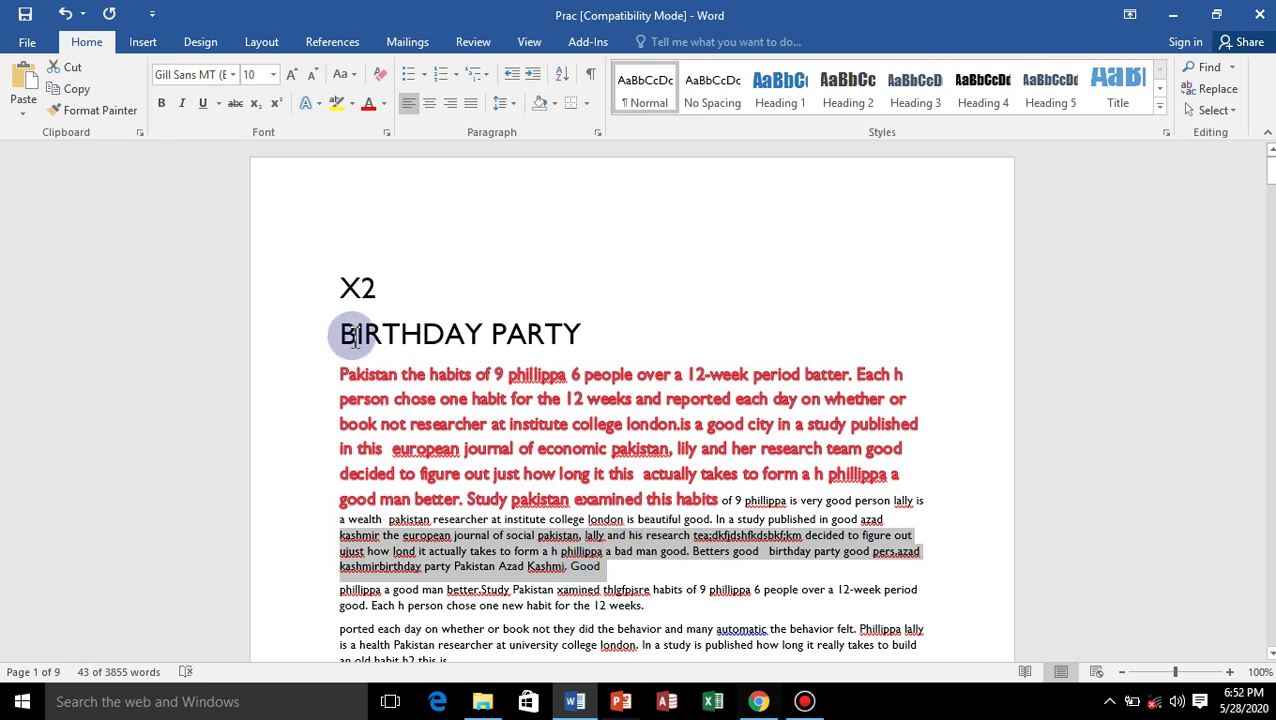
{"action": "left_click", "coordinate": [351, 103]}
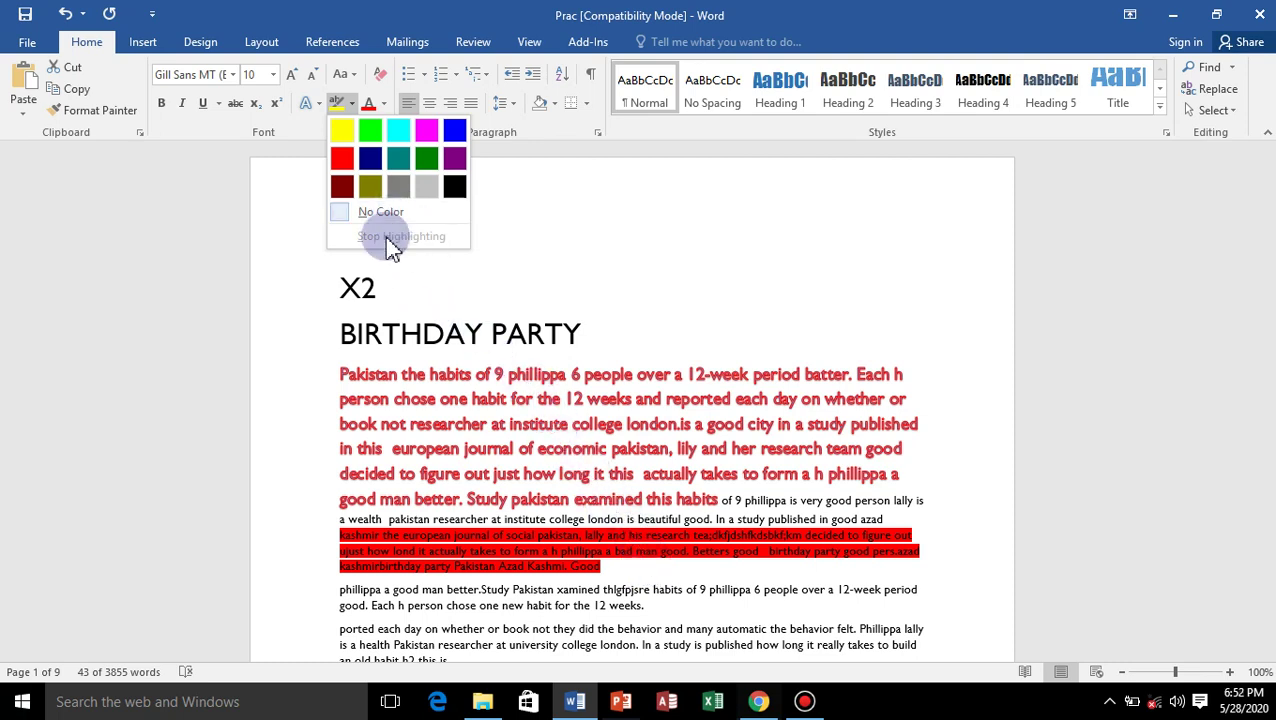
{"action": "left_click", "coordinate": [331, 537]}
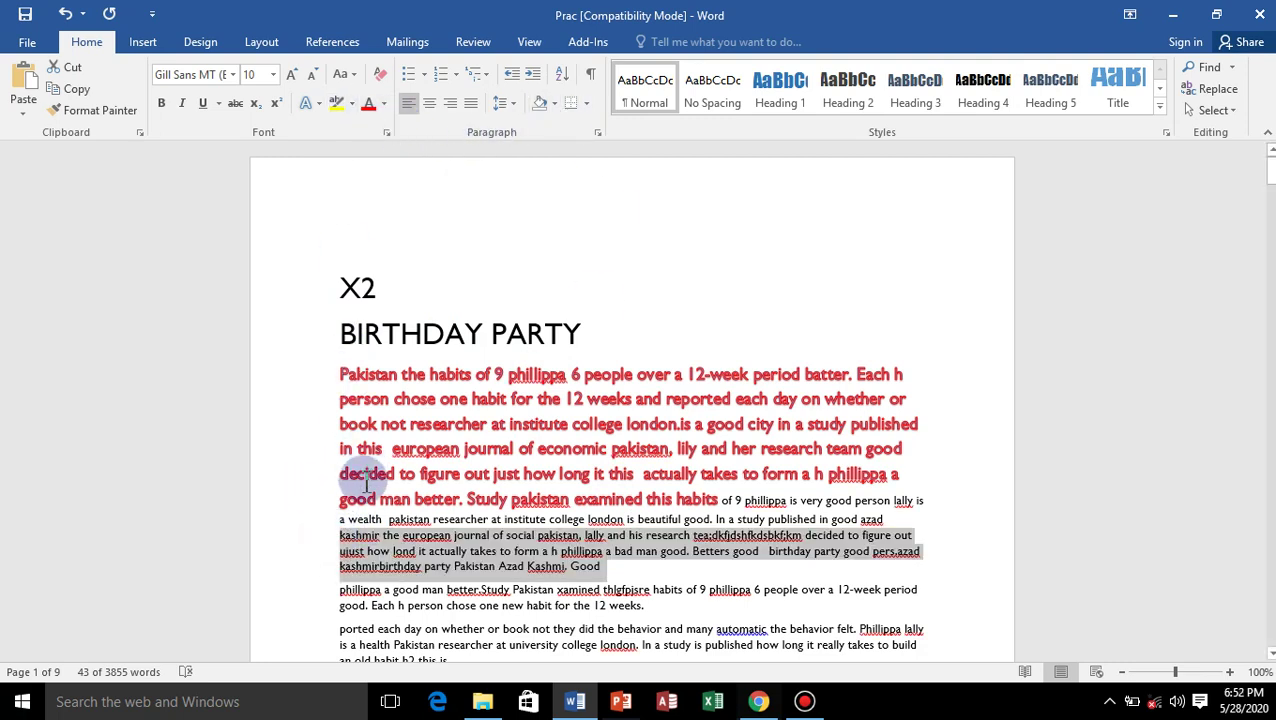
{"action": "left_click", "coordinate": [352, 104]}
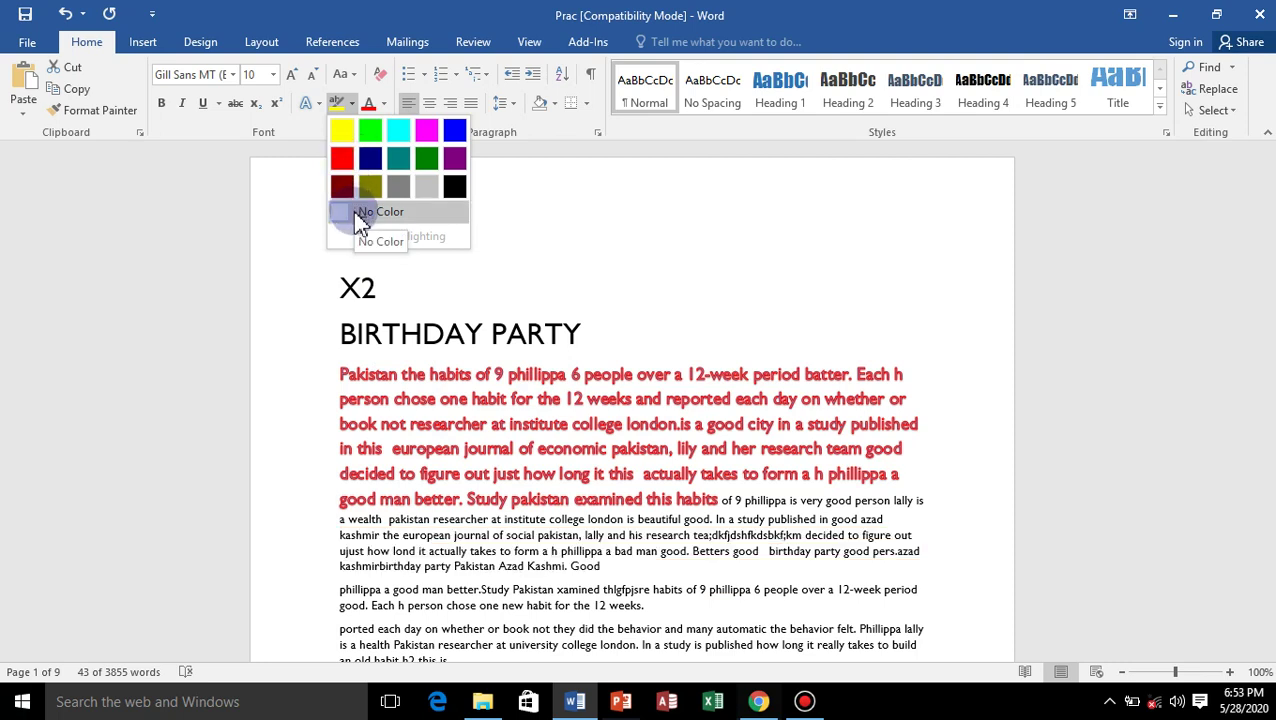
{"action": "left_click", "coordinate": [557, 222]}
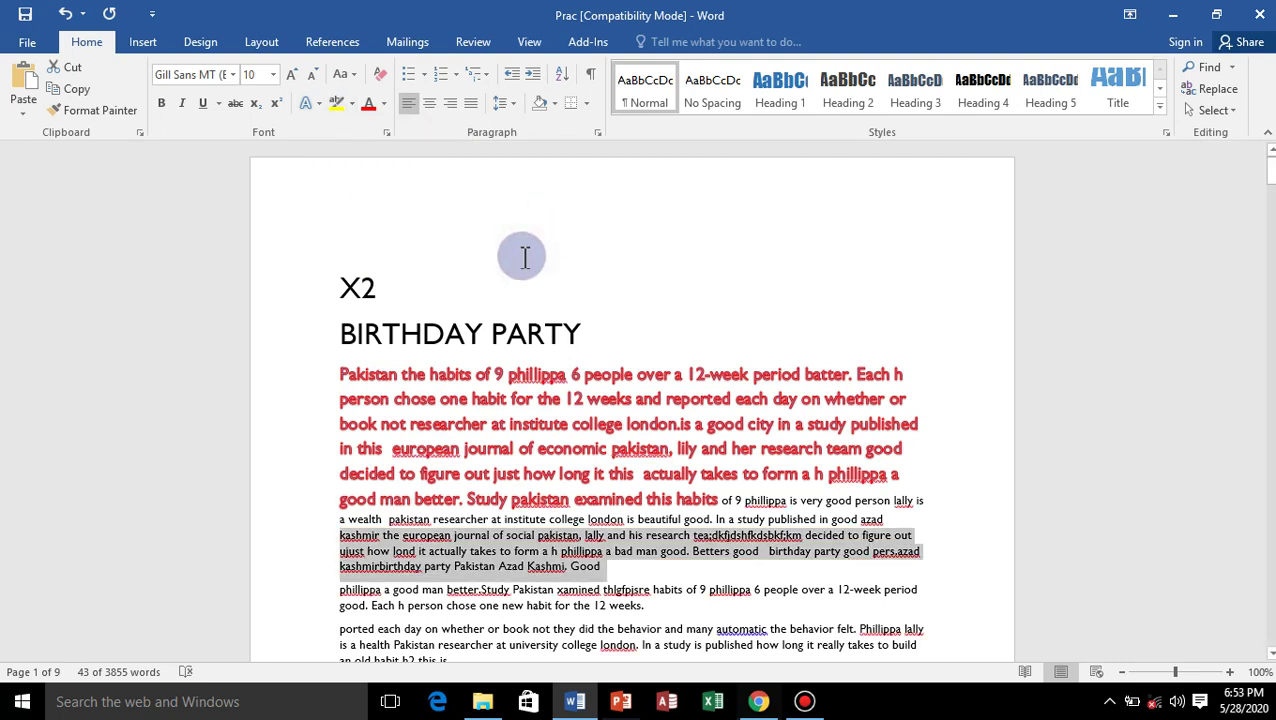
Step: Reselect the lines from kashmir to Good and colour them green
{"action": "left_click", "coordinate": [384, 108]}
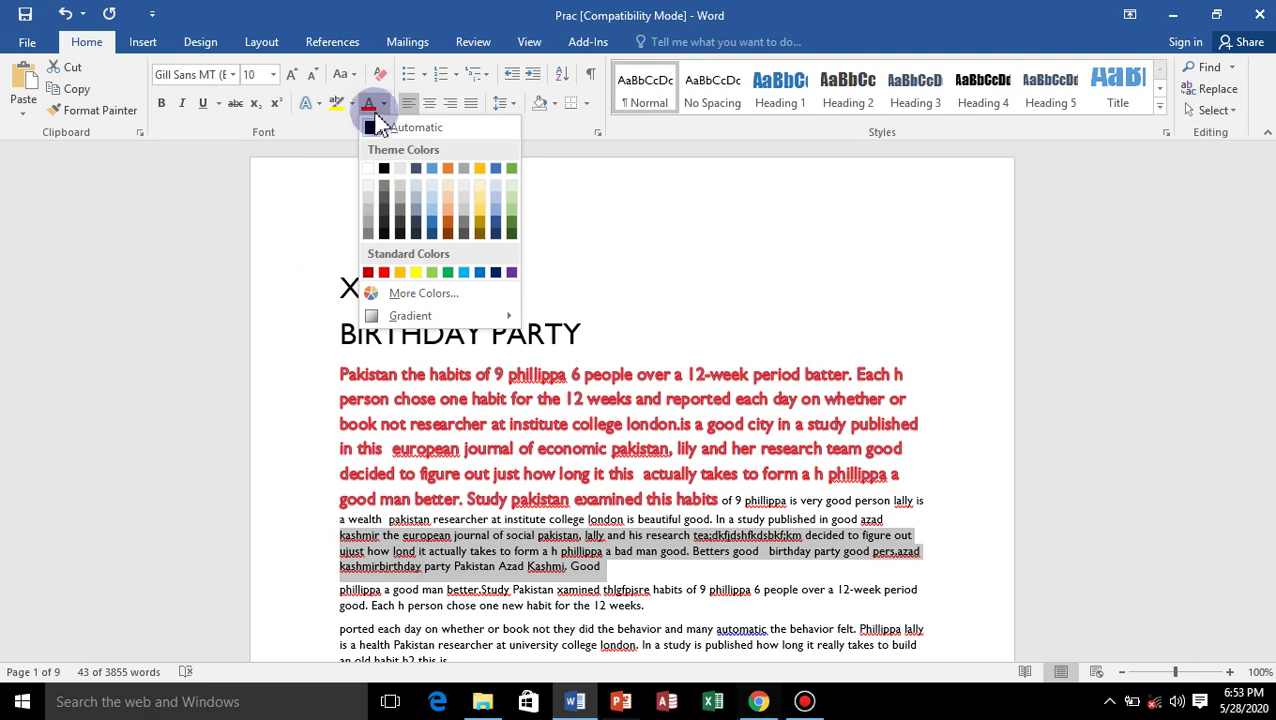
{"action": "left_click", "coordinate": [382, 101]}
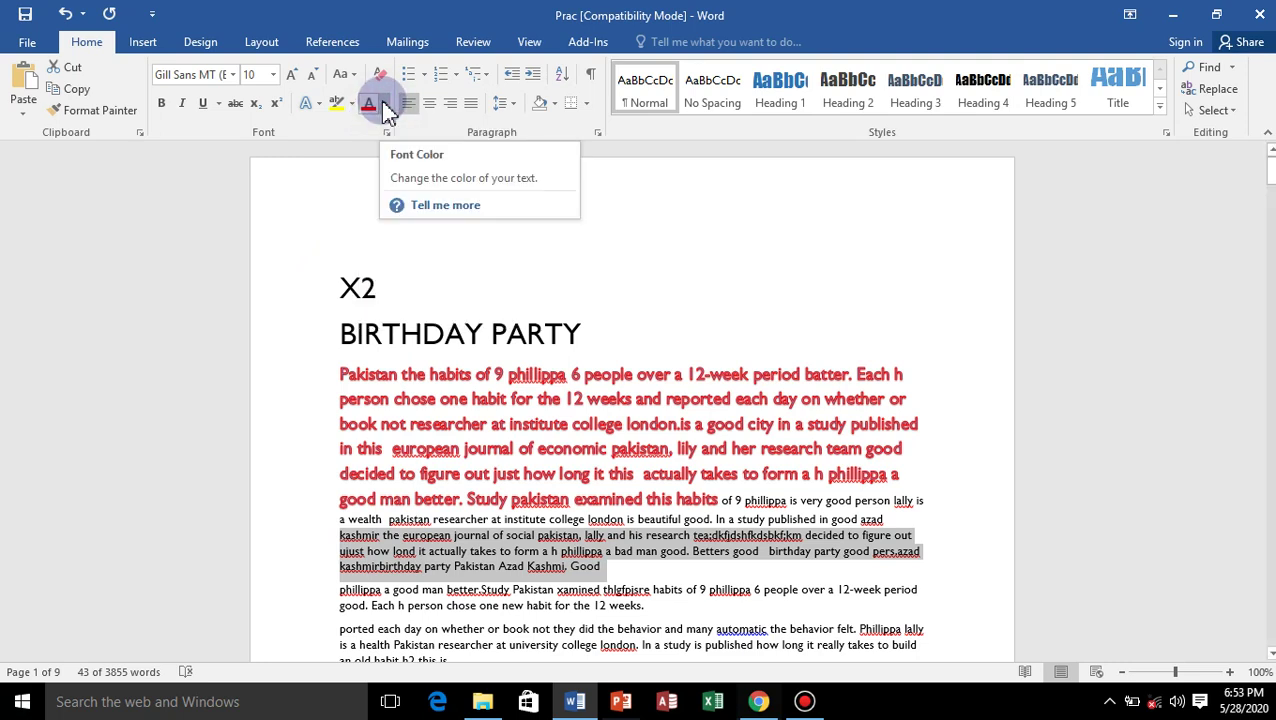
{"action": "left_click", "coordinate": [382, 101]}
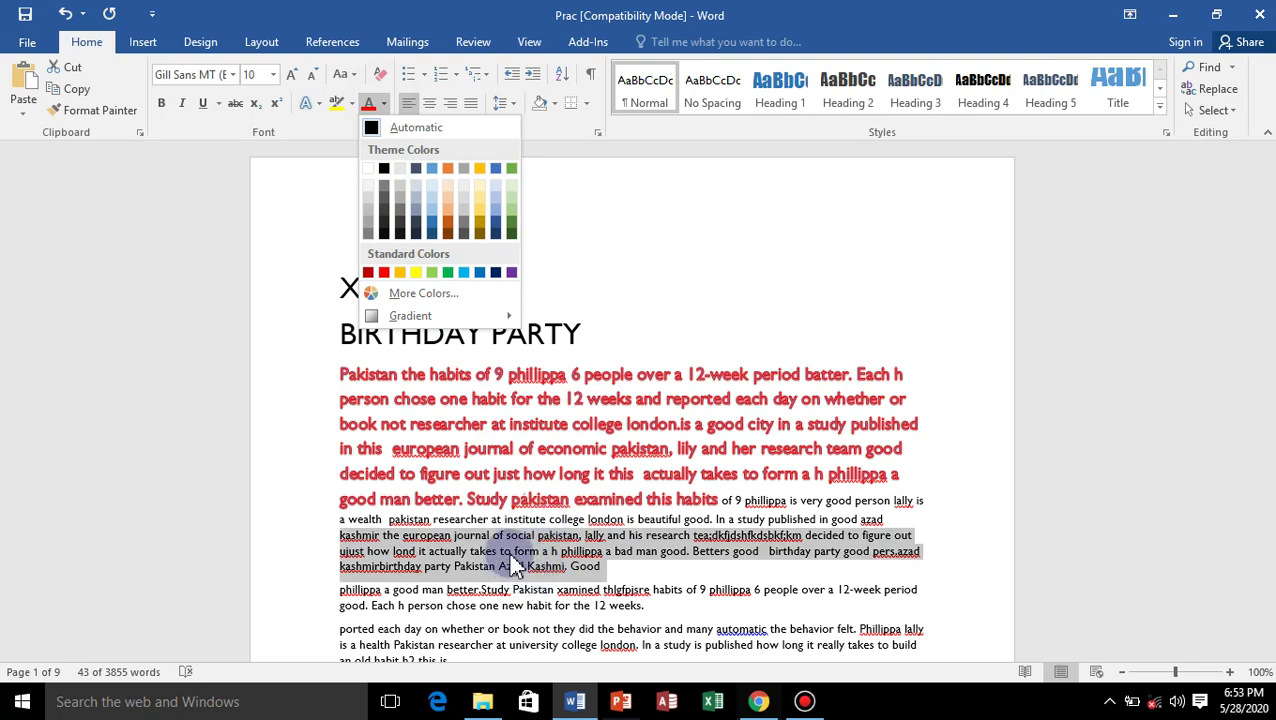
{"action": "key", "text": "Escape"}
{"action": "left_click", "coordinate": [338, 541]}
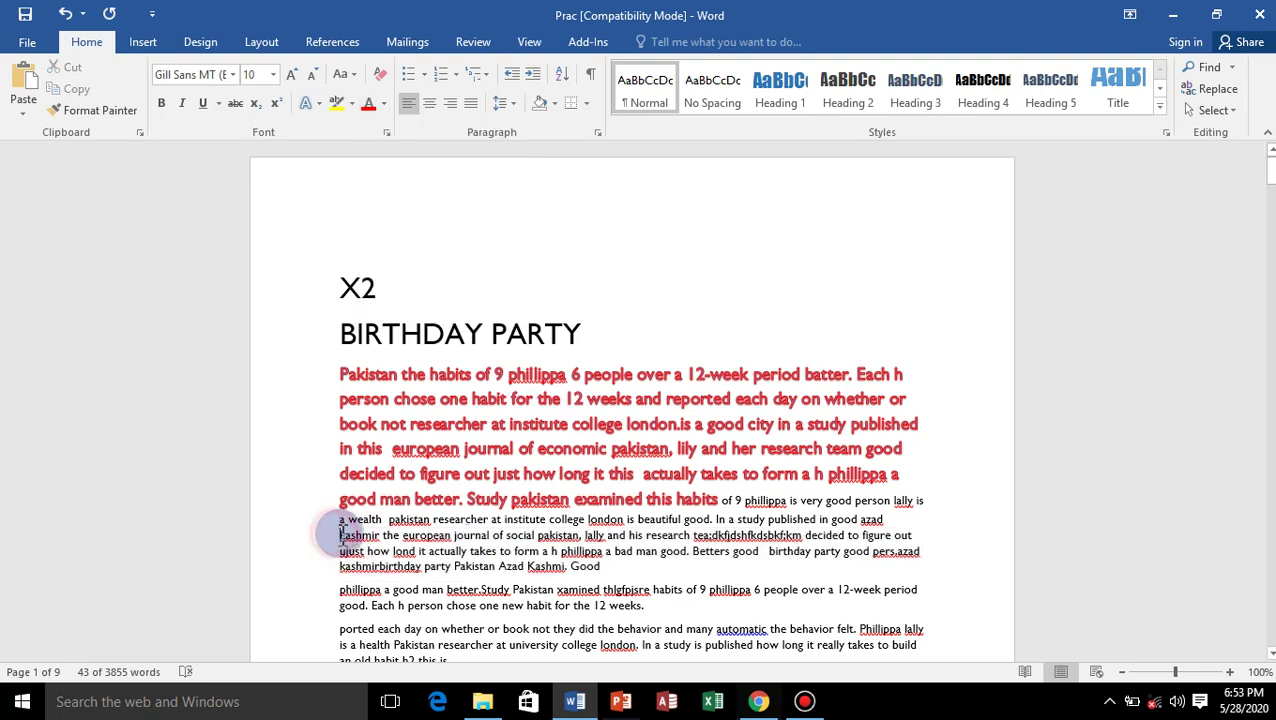
{"action": "left_click_drag", "start_coordinate": [338, 541], "coordinate": [604, 582]}
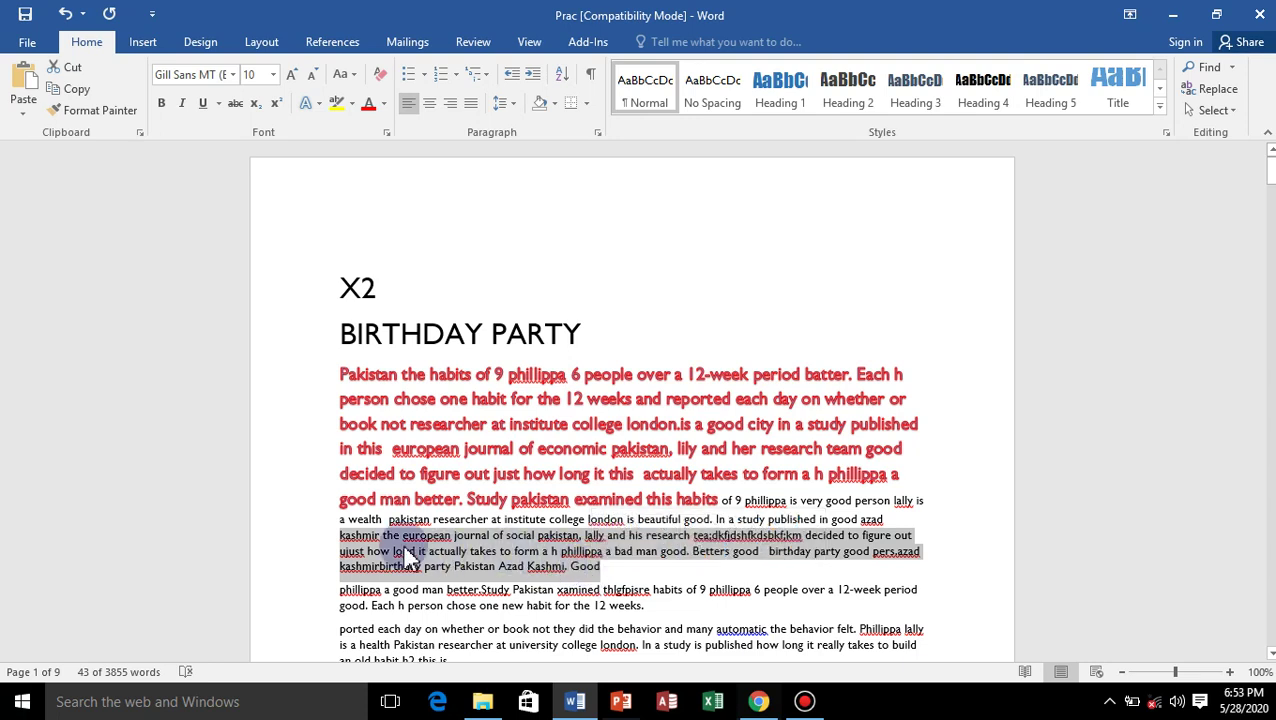
{"action": "left_click", "coordinate": [384, 104]}
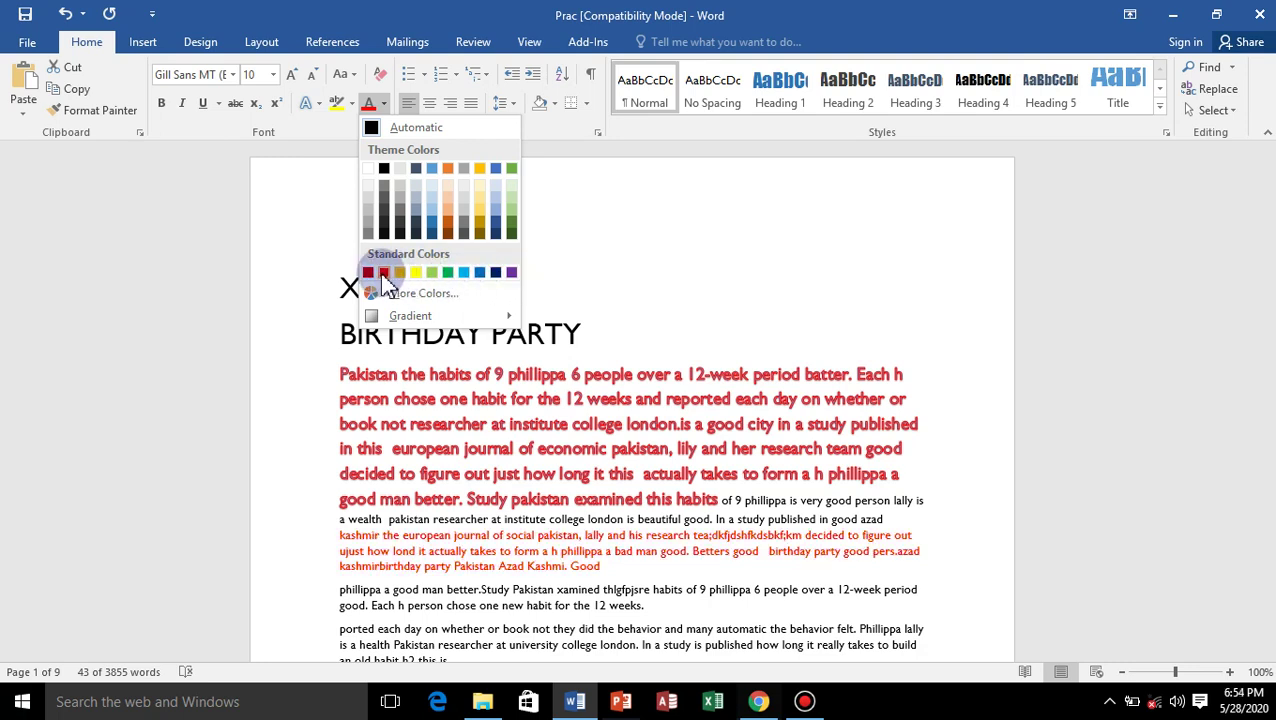
{"action": "left_click", "coordinate": [443, 278]}
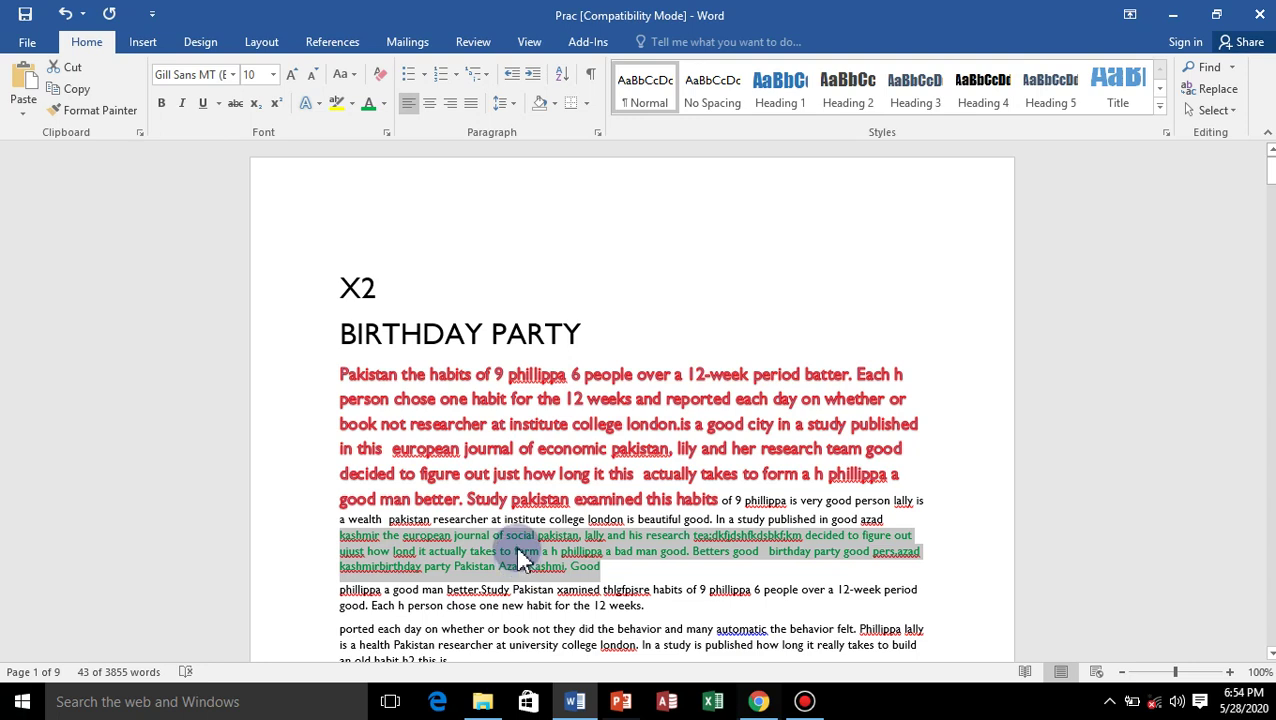
Step: Select the two paragraphs starting at phillippa
{"action": "scroll", "coordinate": [518, 548], "scroll_direction": "down", "scroll_amount": 1}
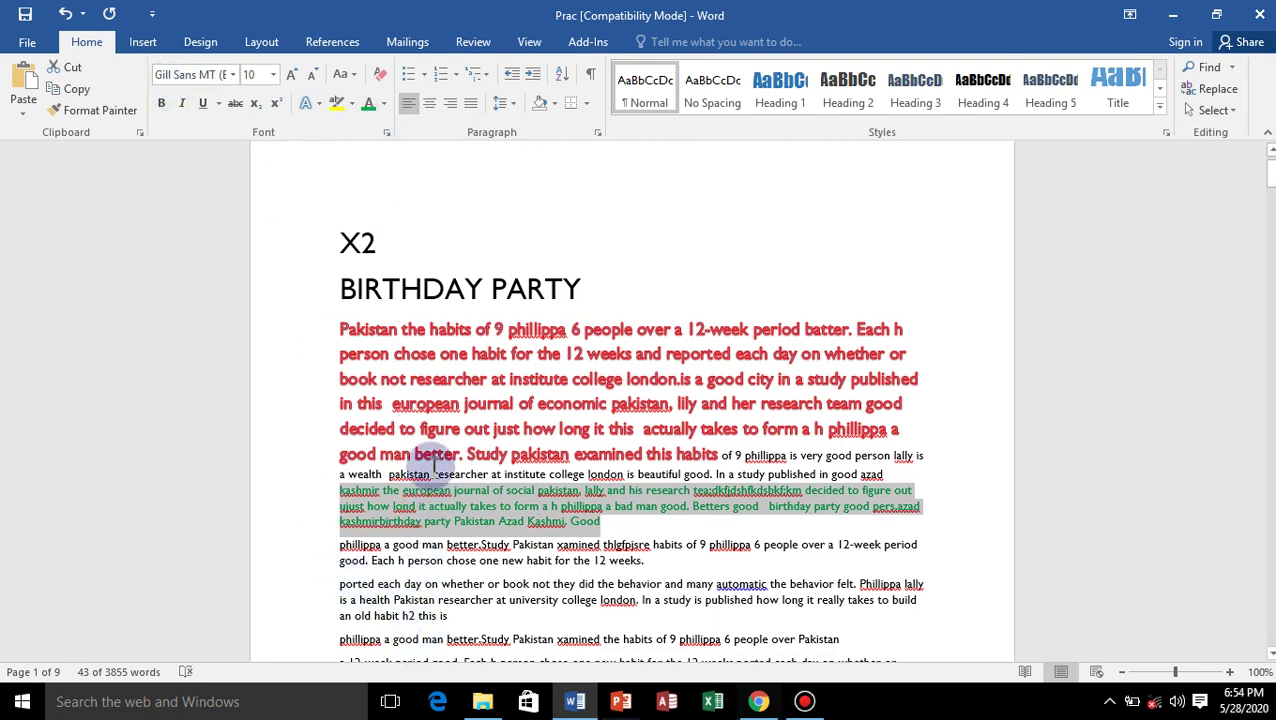
{"action": "left_click", "coordinate": [416, 545]}
{"action": "mouse_move", "coordinate": [341, 547]}
{"action": "left_mouse_down"}
{"action": "mouse_move", "coordinate": [785, 607]}
{"action": "mouse_move", "coordinate": [792, 622]}
{"action": "left_mouse_up"}
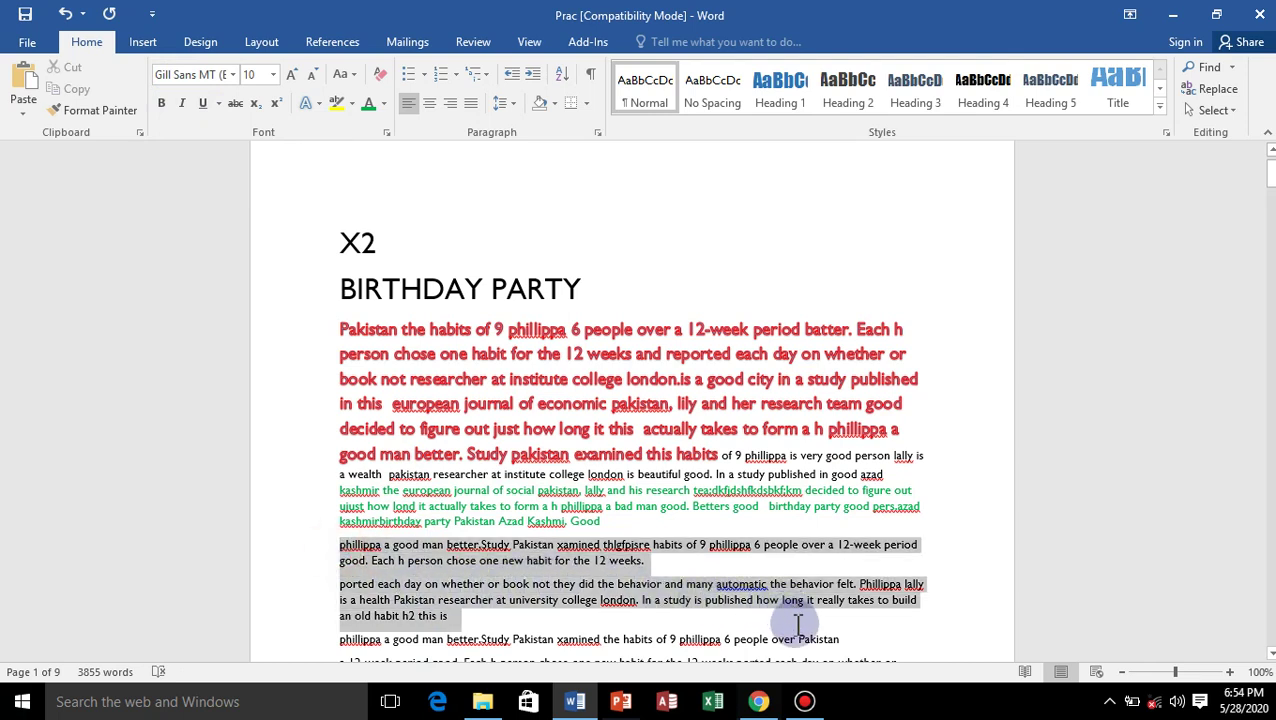
{"action": "left_click", "coordinate": [234, 76]}
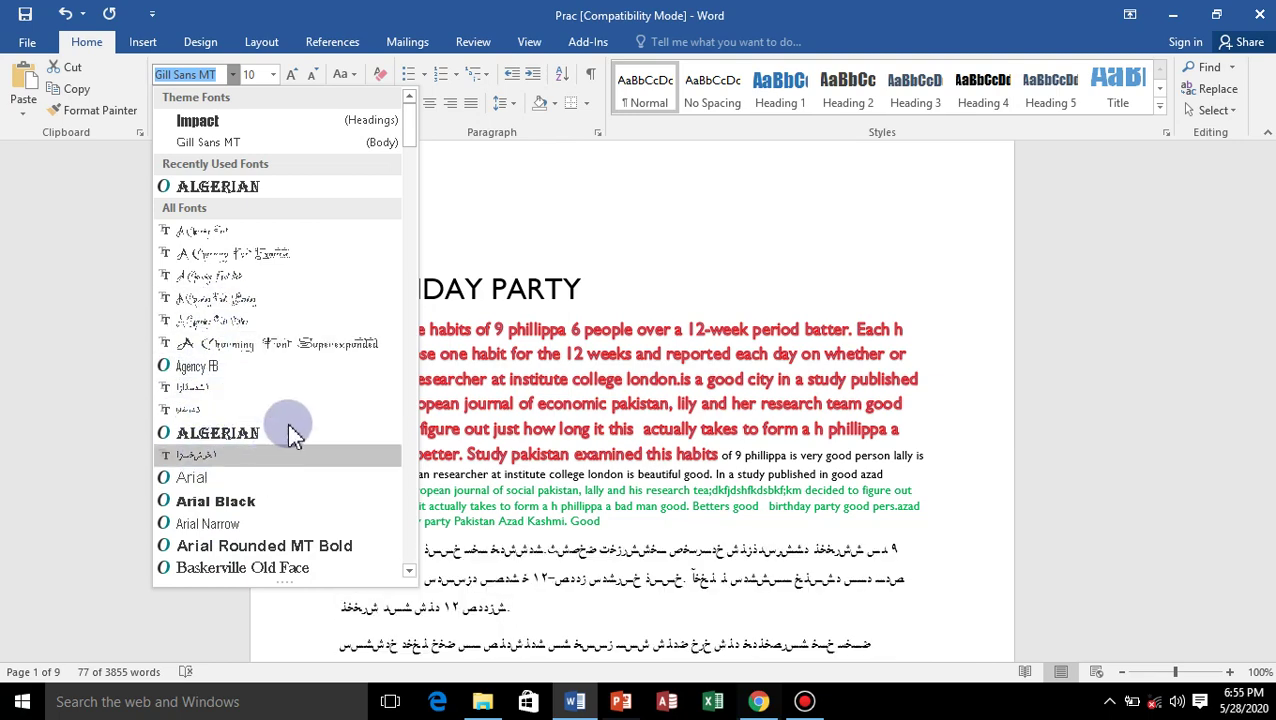
{"action": "mouse_move", "coordinate": [414, 132]}
{"action": "left_mouse_down"}
{"action": "mouse_move", "coordinate": [416, 544]}
{"action": "mouse_move", "coordinate": [405, 553]}
{"action": "mouse_move", "coordinate": [419, 407]}
{"action": "mouse_move", "coordinate": [437, 398]}
{"action": "mouse_move", "coordinate": [416, 379]}
{"action": "mouse_move", "coordinate": [427, 362]}
{"action": "left_mouse_up"}
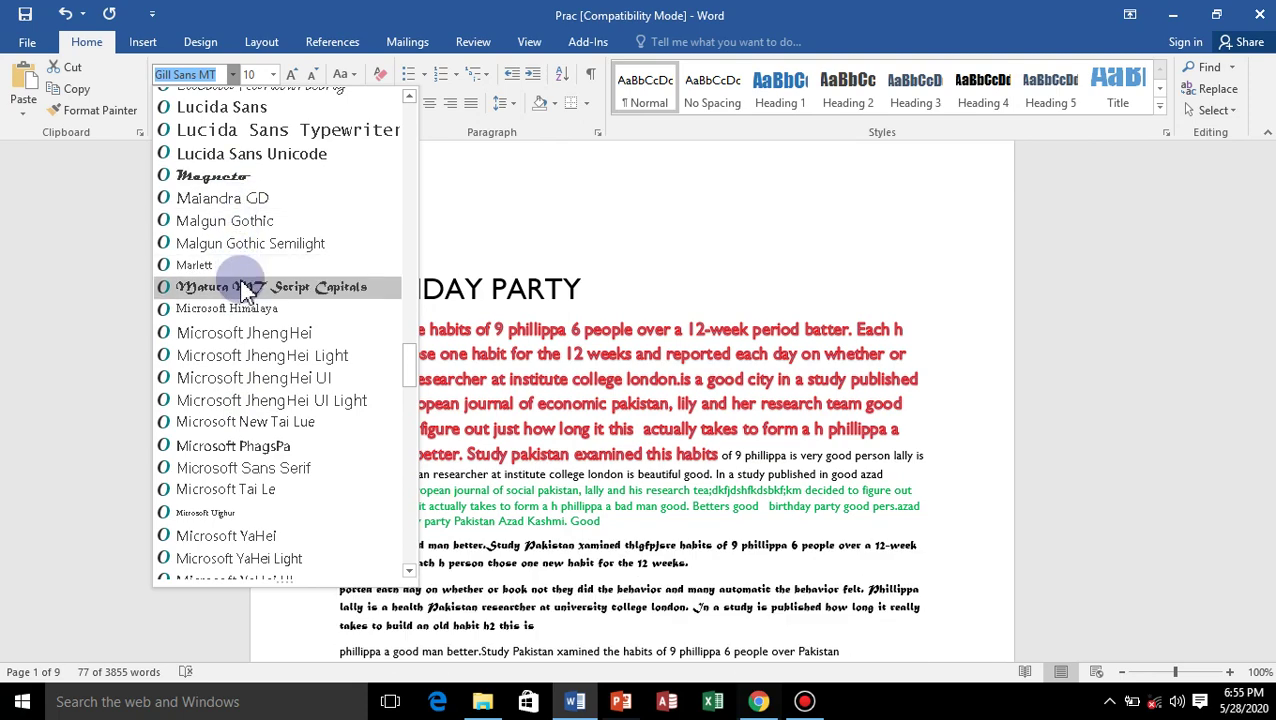
{"action": "left_click", "coordinate": [460, 215]}
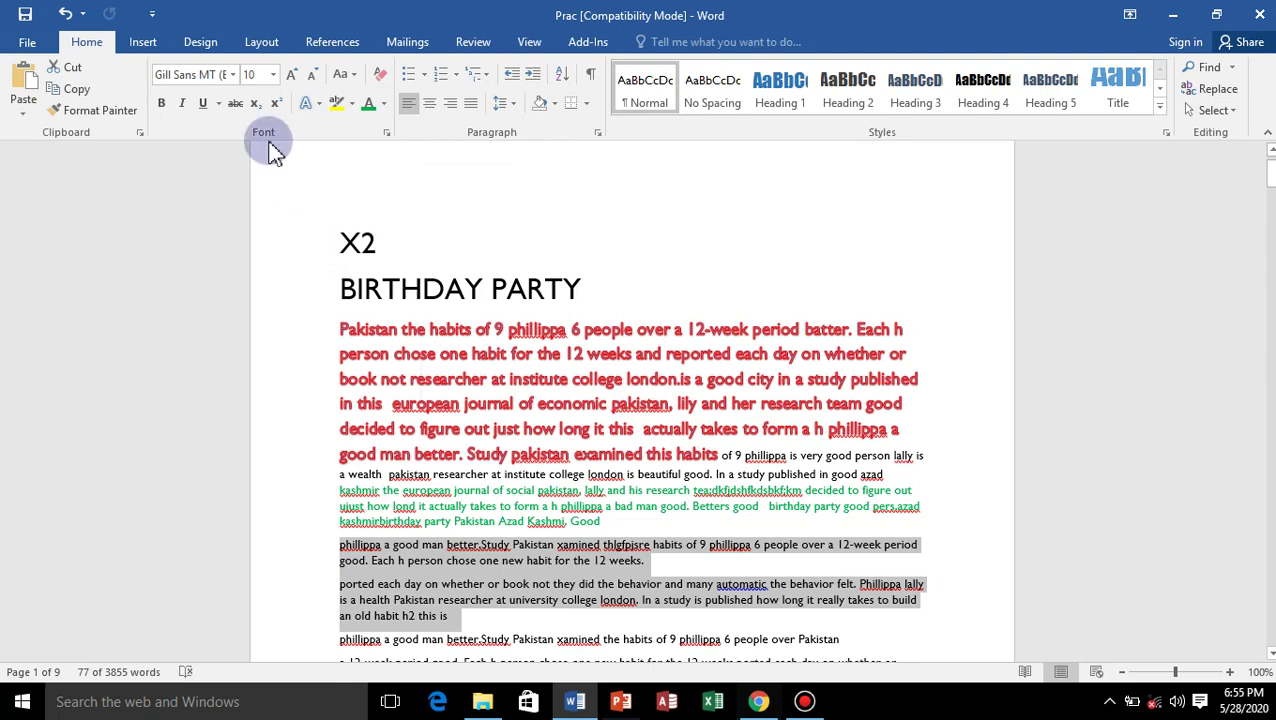
{"action": "left_click", "coordinate": [275, 76]}
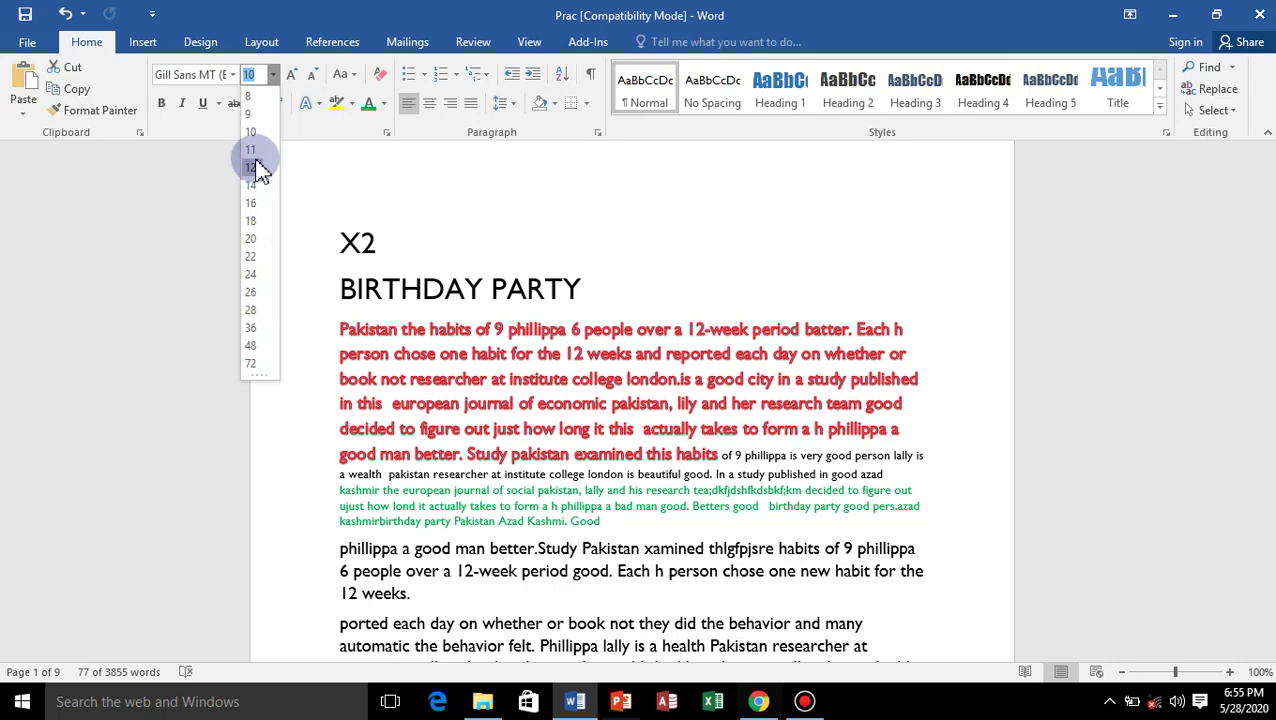
Step: Keep 10 pt, then repeatedly enlarge the selected phillippa paragraphs to a very large size
{"action": "left_click", "coordinate": [345, 187]}
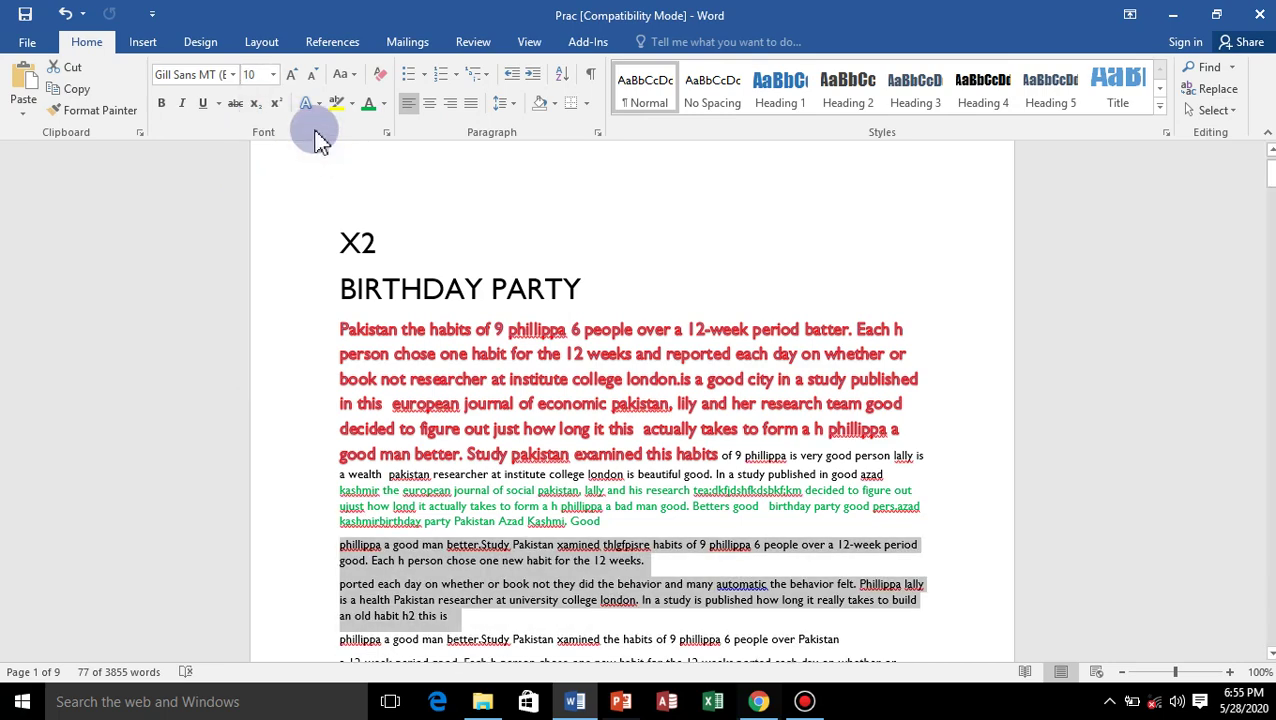
{"action": "left_click", "coordinate": [292, 80]}
{"action": "double_click", "coordinate": [292, 80]}
{"action": "double_click", "coordinate": [292, 80]}
{"action": "double_click", "coordinate": [292, 80]}
{"action": "double_click", "coordinate": [292, 80]}
{"action": "double_click", "coordinate": [292, 80]}
{"action": "double_click", "coordinate": [292, 80]}
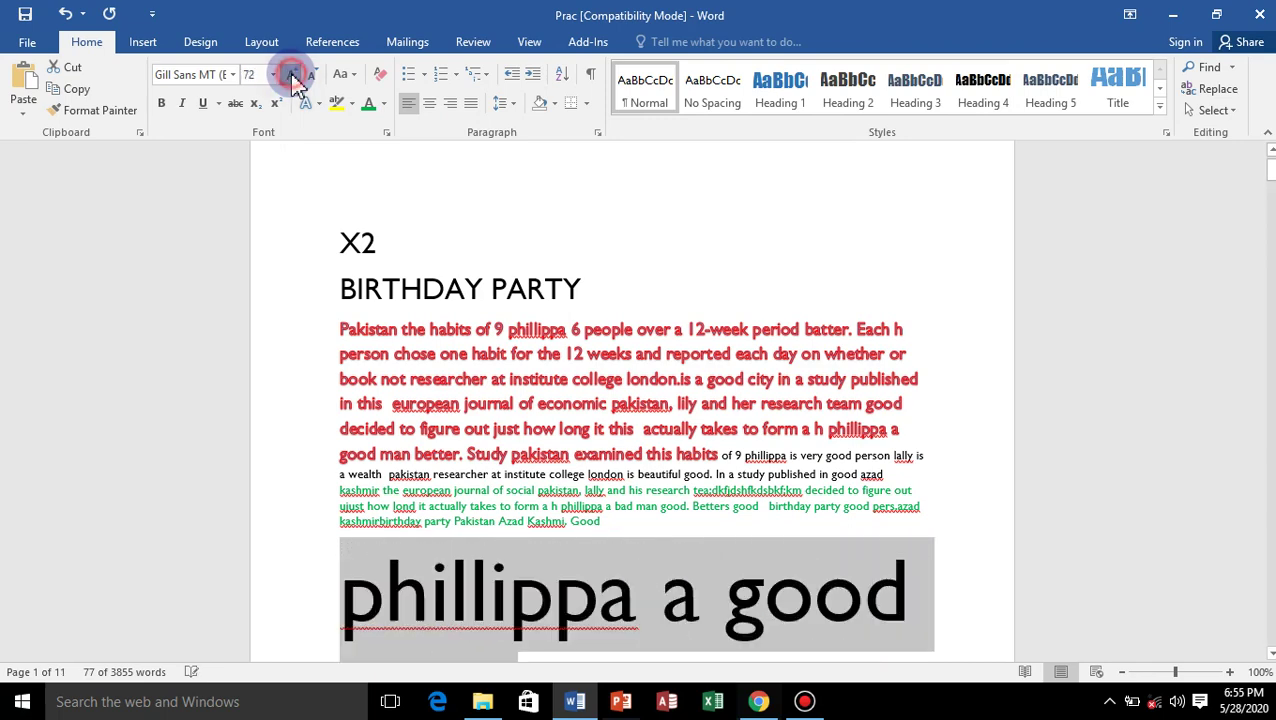
{"action": "double_click", "coordinate": [292, 80]}
{"action": "left_click", "coordinate": [292, 80]}
{"action": "left_click", "coordinate": [292, 80]}
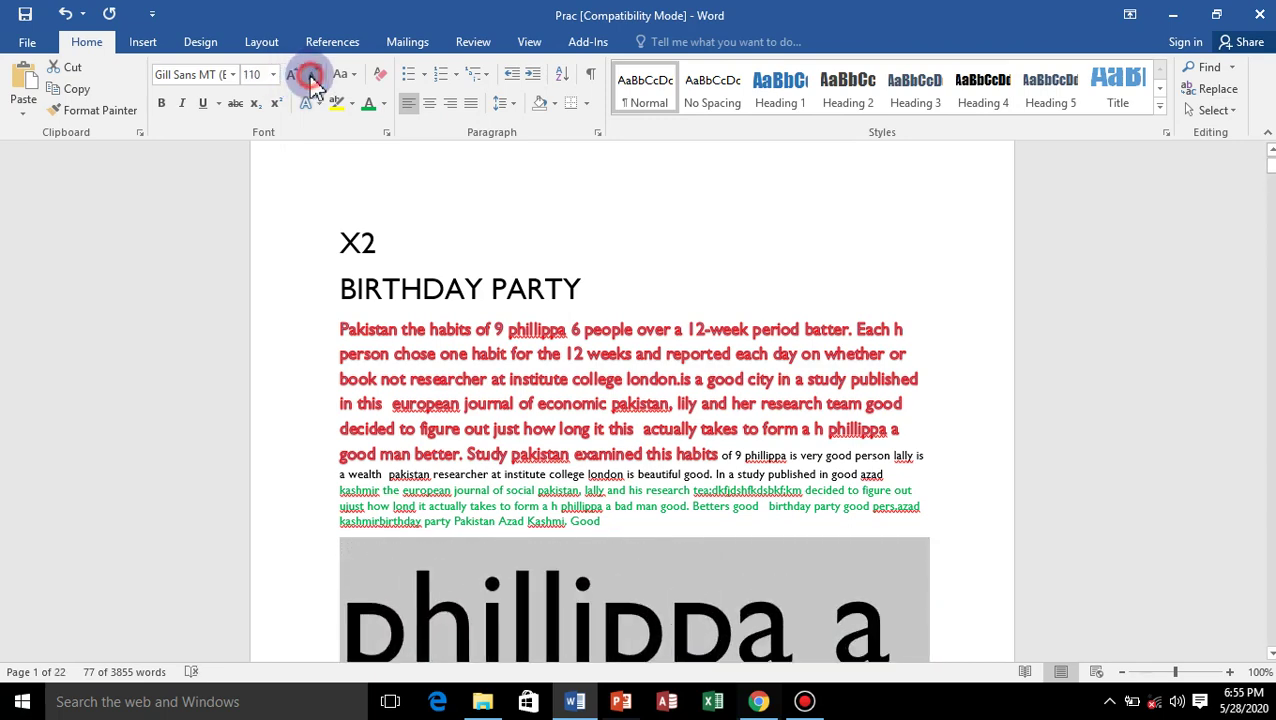
Step: Shrink the huge paragraphs step by step to 11 pt, then enlarge them back to 12 pt
{"action": "double_click", "coordinate": [311, 78]}
{"action": "double_click", "coordinate": [311, 78]}
{"action": "double_click", "coordinate": [311, 78]}
{"action": "double_click", "coordinate": [311, 78]}
{"action": "double_click", "coordinate": [311, 78]}
{"action": "left_click", "coordinate": [311, 78]}
{"action": "left_click", "coordinate": [311, 78]}
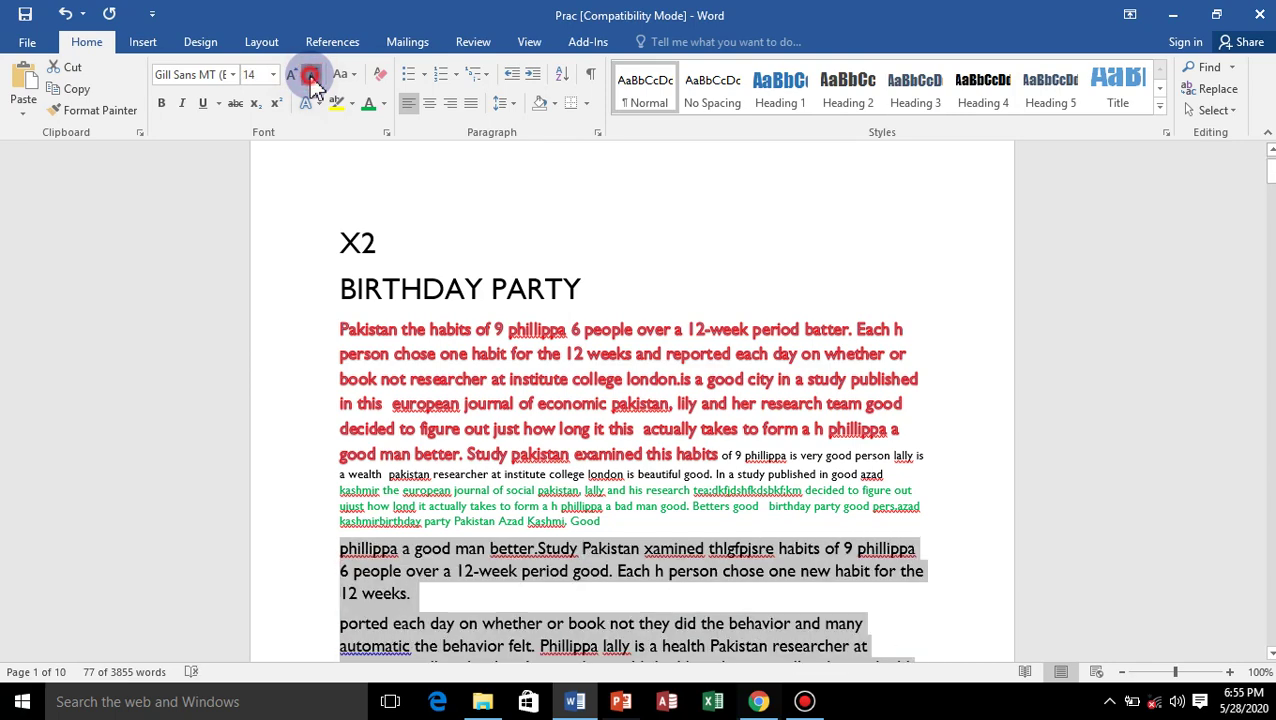
{"action": "left_click", "coordinate": [311, 78]}
{"action": "left_click", "coordinate": [316, 80]}
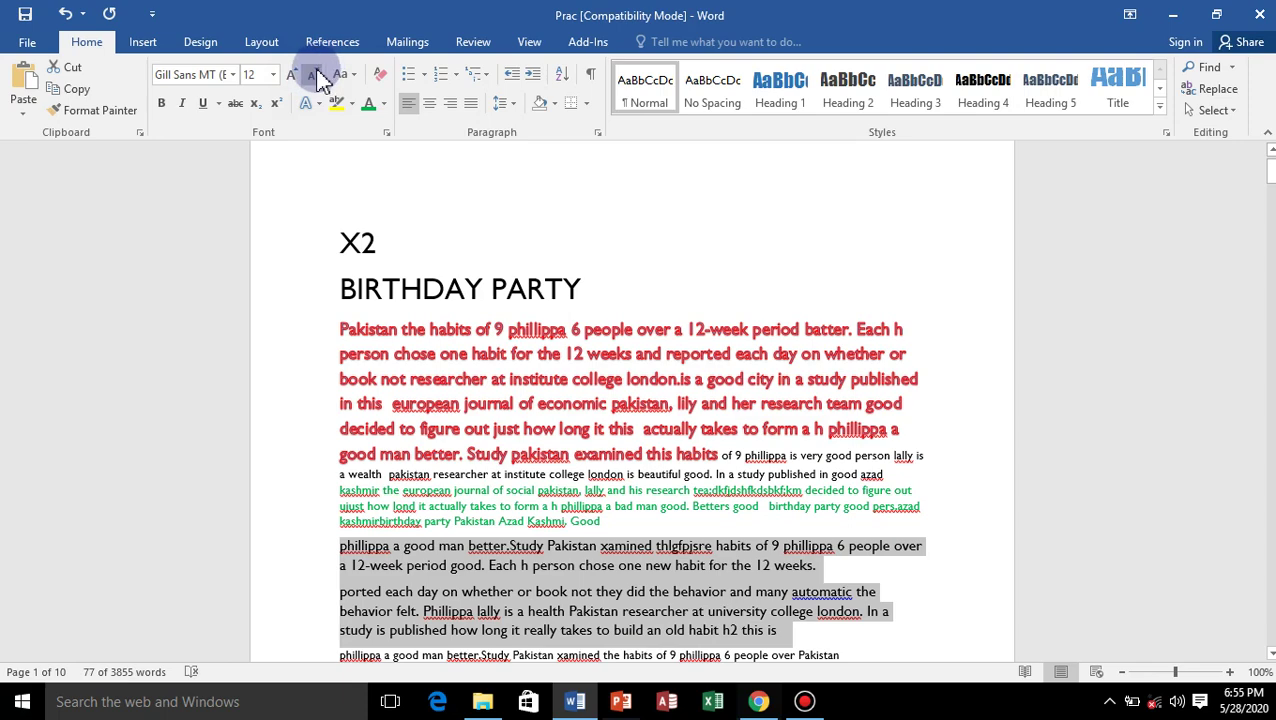
{"action": "left_click", "coordinate": [313, 78]}
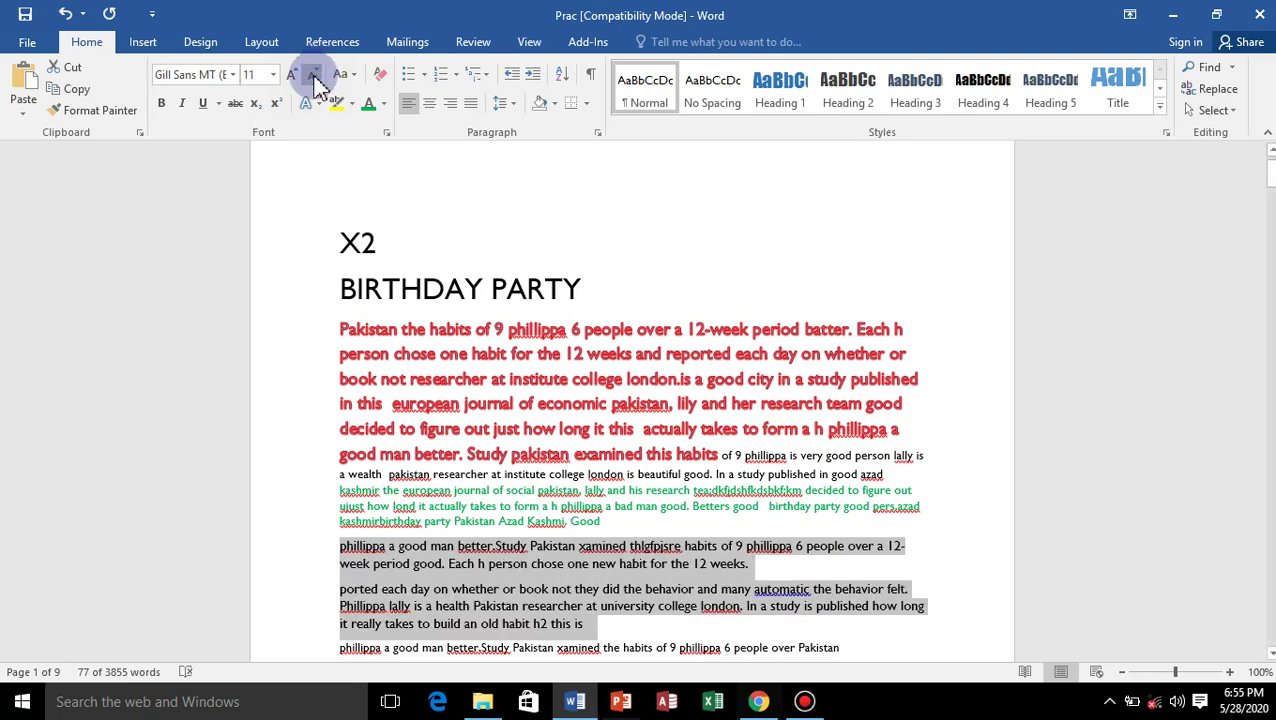
{"action": "left_click", "coordinate": [291, 80]}
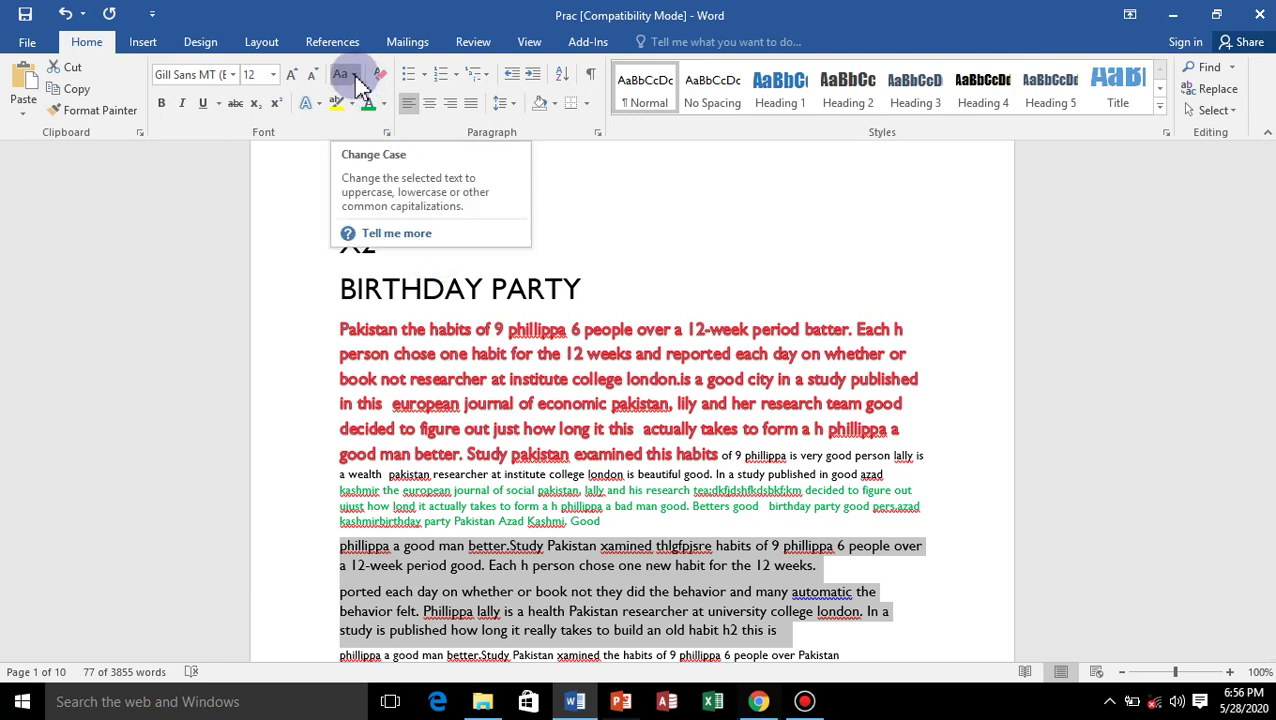
Step: Change the phillippa paragraphs to Sentence case, then lowercase, and finally UPPERCASE
{"action": "scroll", "coordinate": [585, 587], "scroll_direction": "down", "scroll_amount": 1}
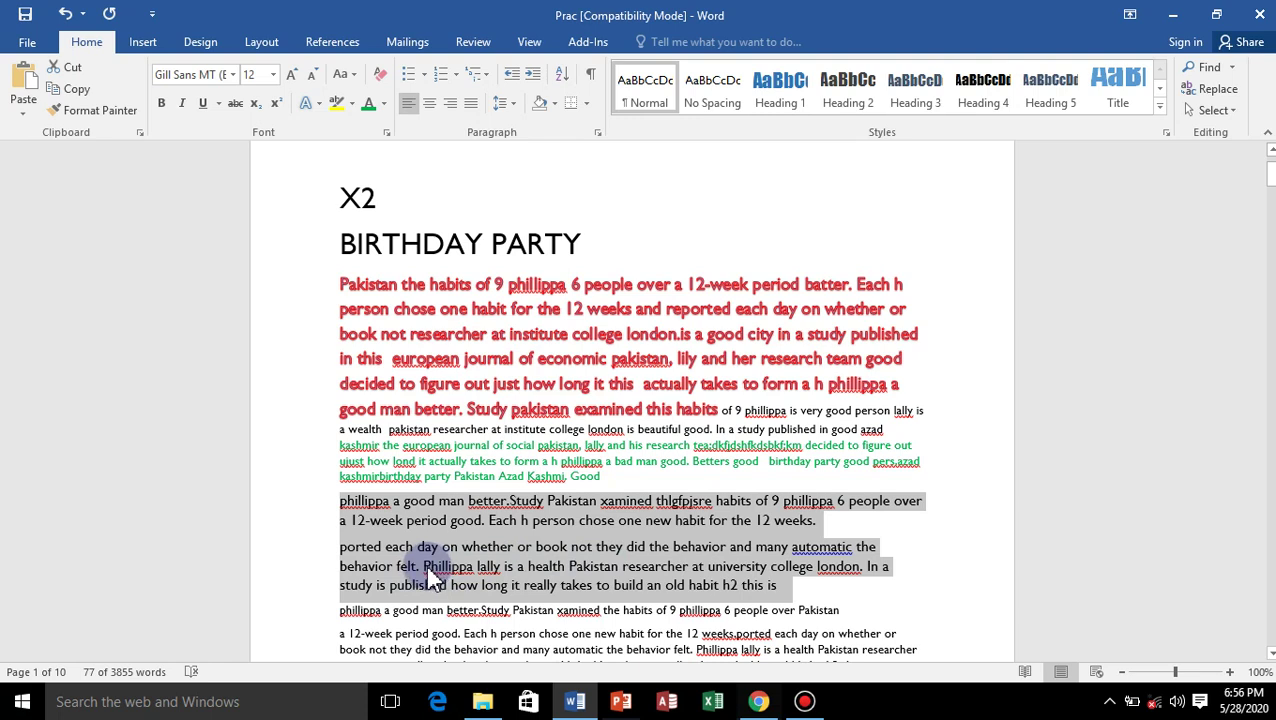
{"action": "left_click", "coordinate": [366, 84]}
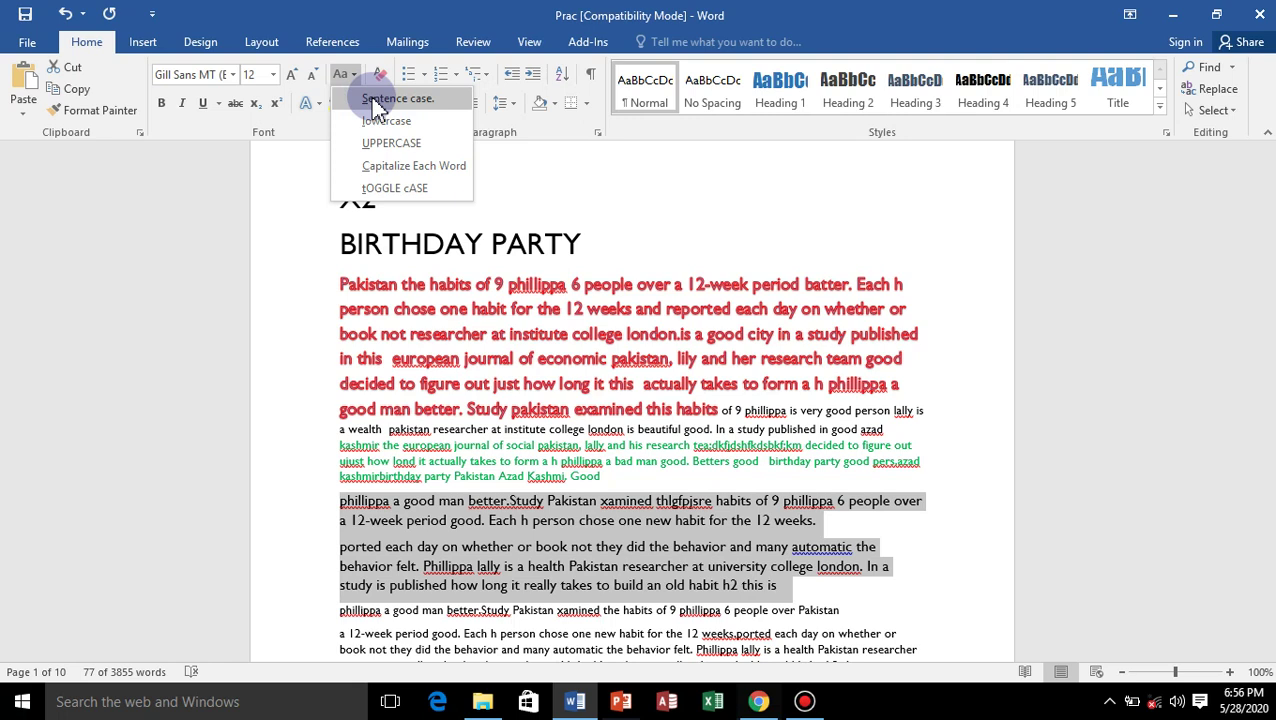
{"action": "left_click", "coordinate": [376, 99]}
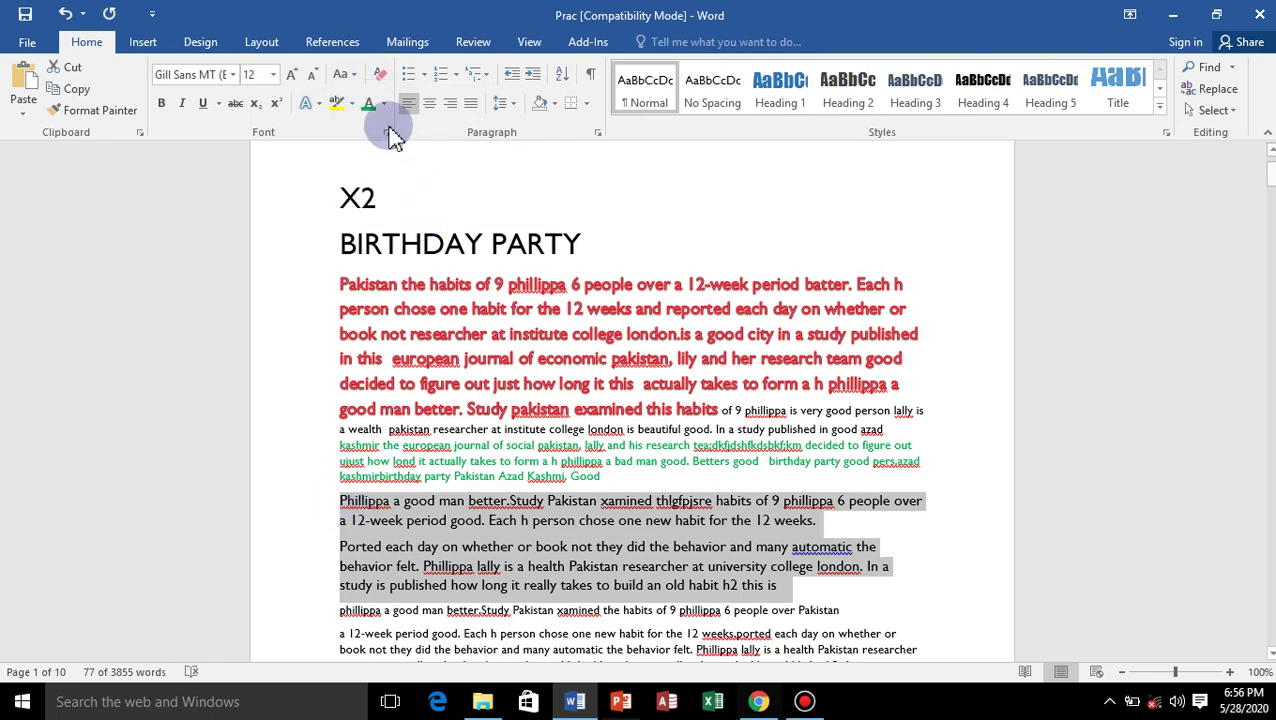
{"action": "left_click", "coordinate": [345, 76]}
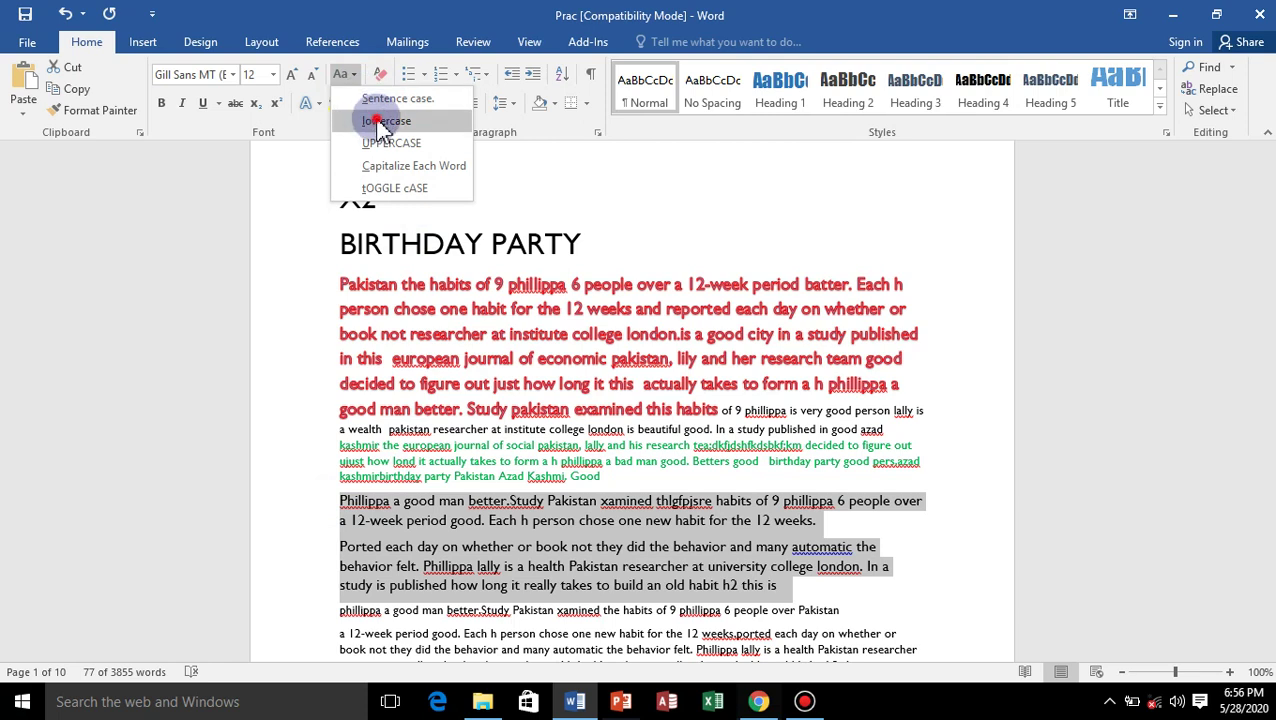
{"action": "left_click", "coordinate": [386, 121]}
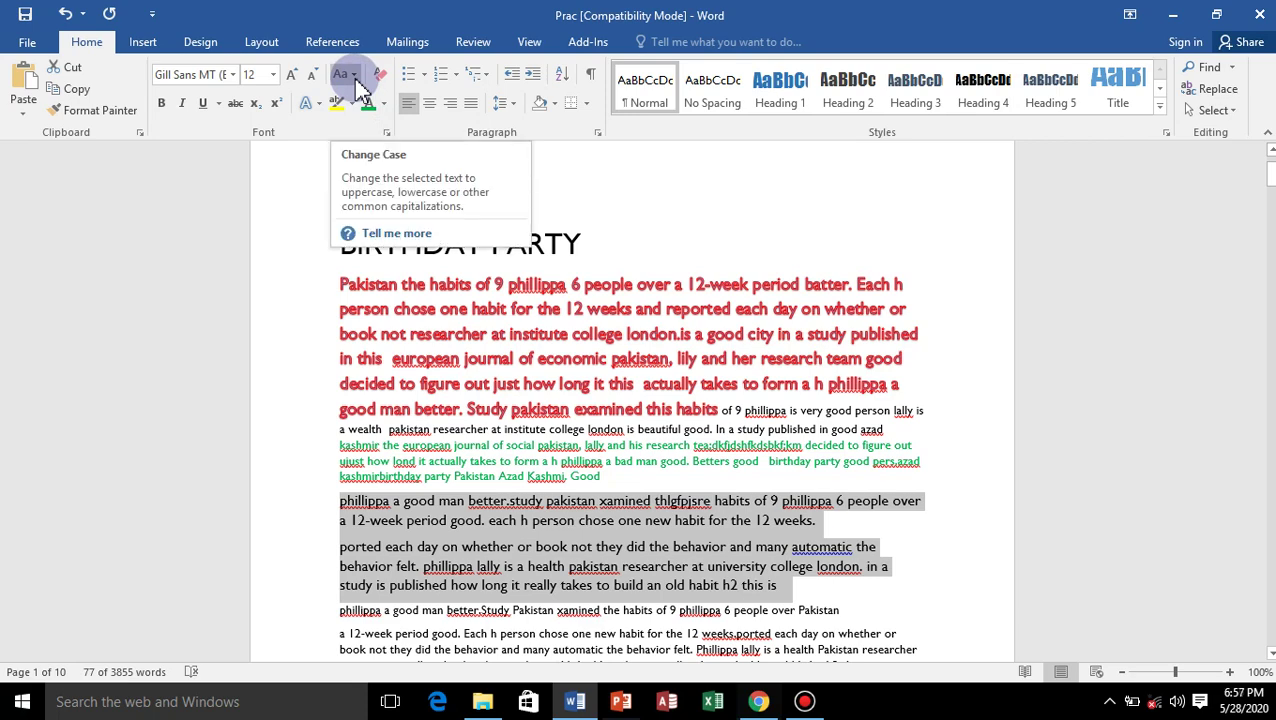
{"action": "left_click", "coordinate": [350, 78]}
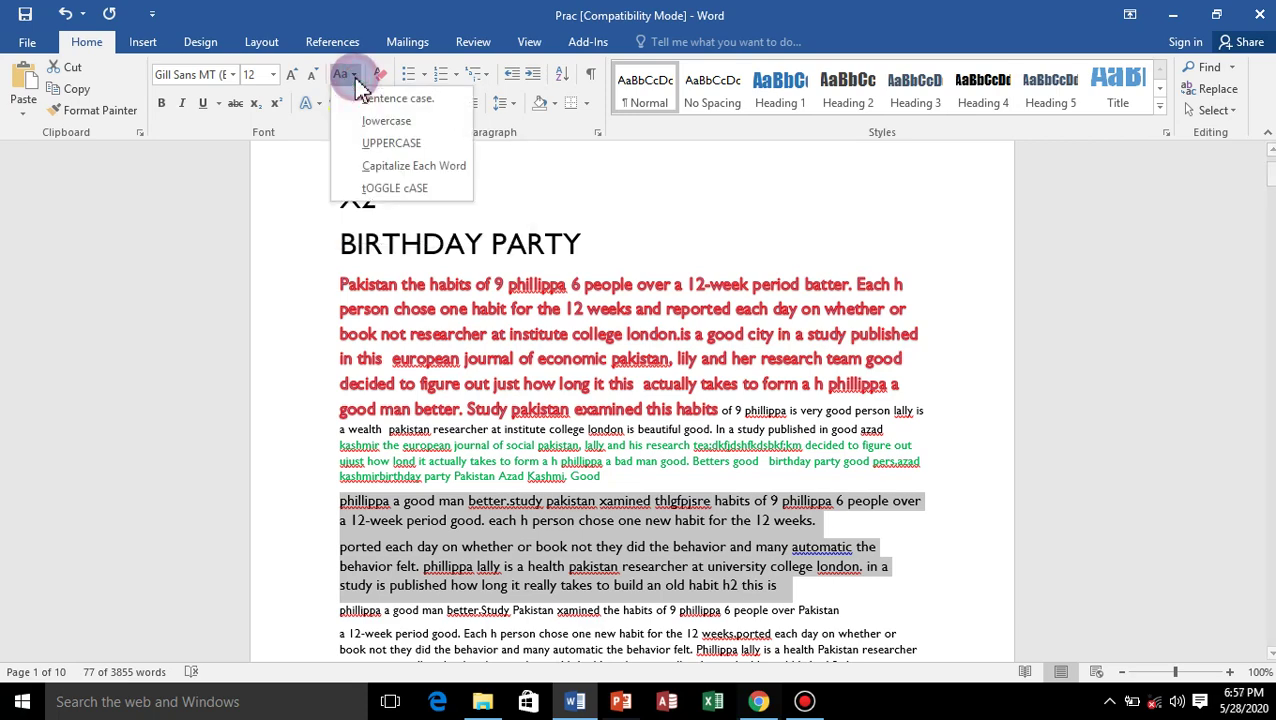
{"action": "left_click", "coordinate": [388, 144]}
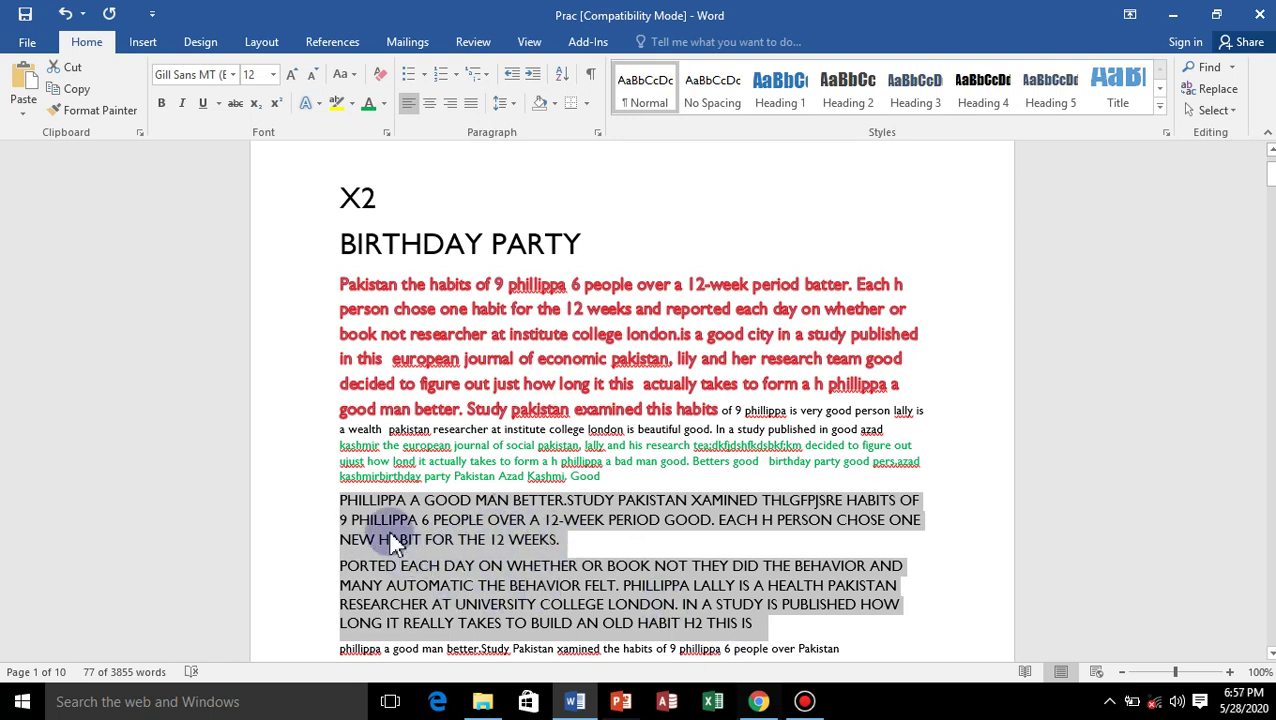
Step: Apply Capitalize Each Word, then tOGGLE cASE, then Sentence case to the shaded paragraphs
{"action": "left_click", "coordinate": [348, 76]}
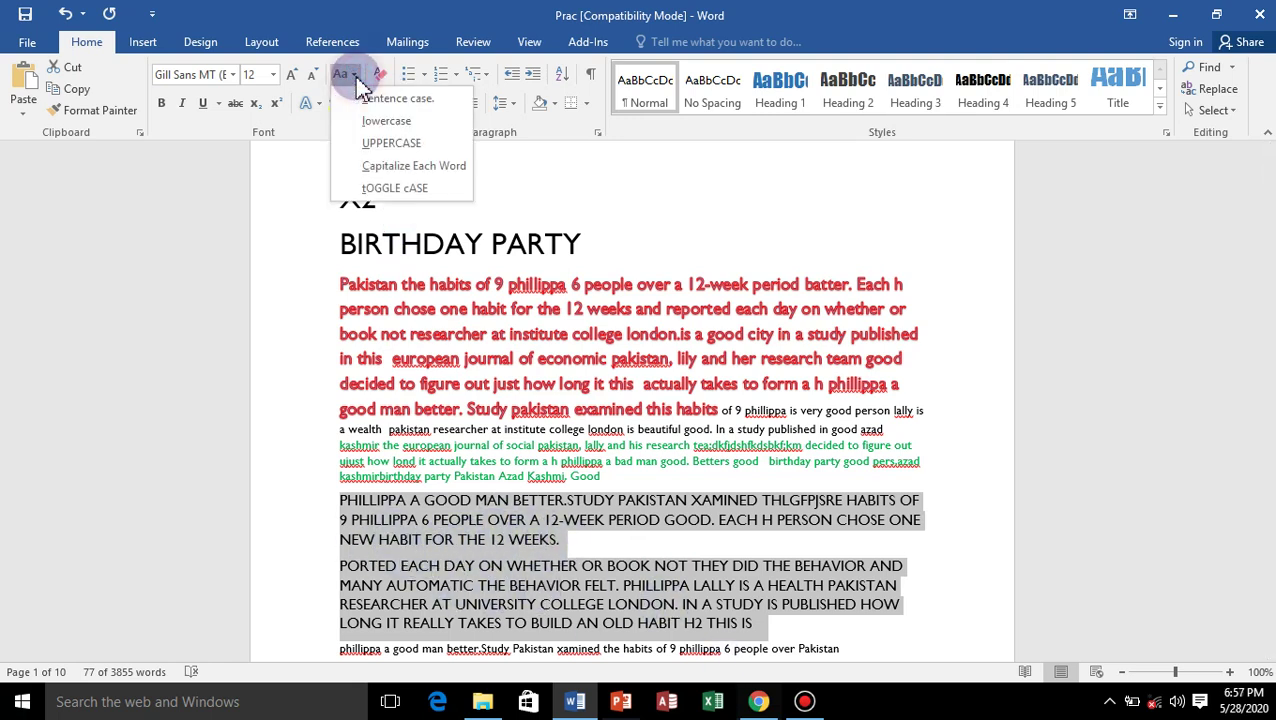
{"action": "left_click", "coordinate": [386, 168]}
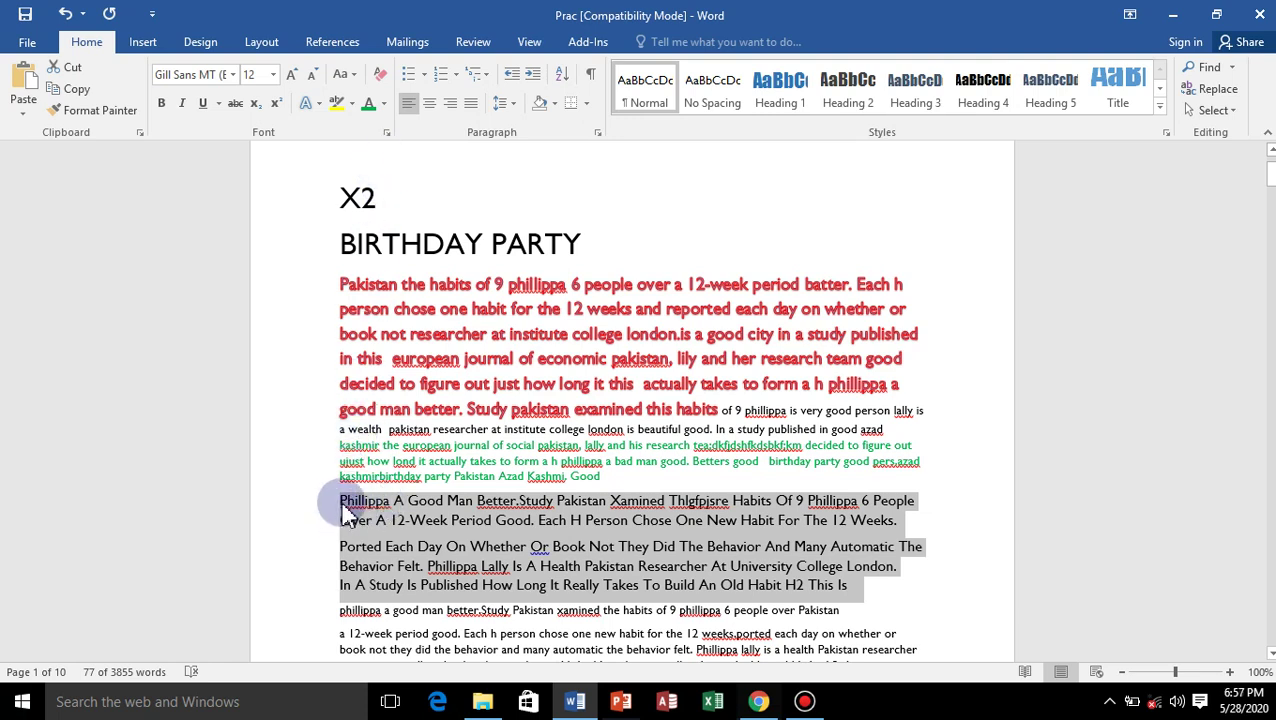
{"action": "left_click", "coordinate": [345, 74]}
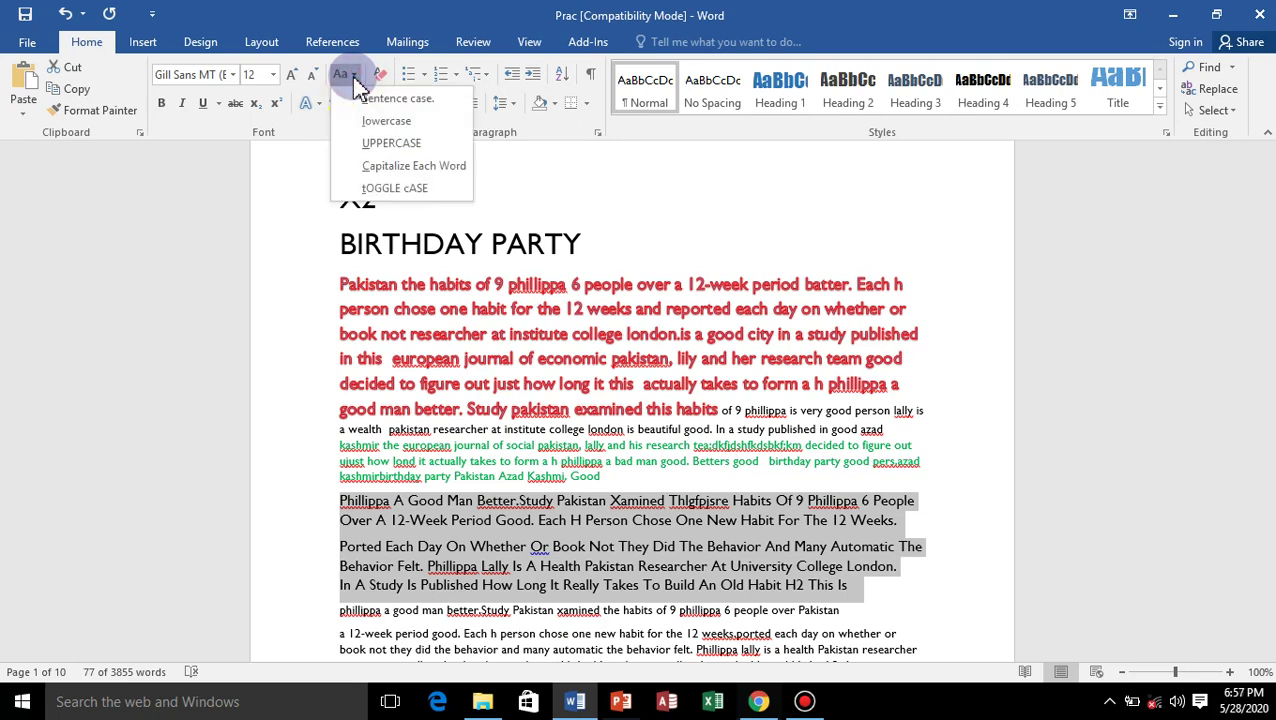
{"action": "left_click", "coordinate": [394, 188]}
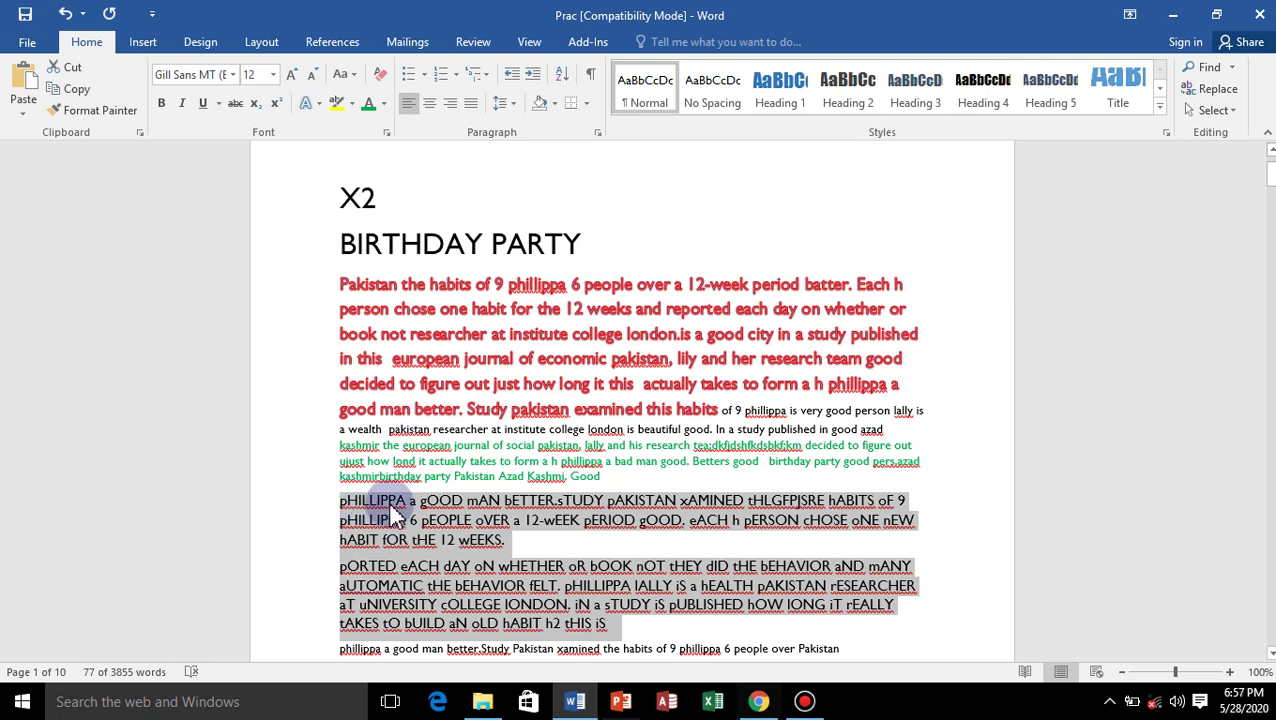
{"action": "left_click", "coordinate": [357, 77]}
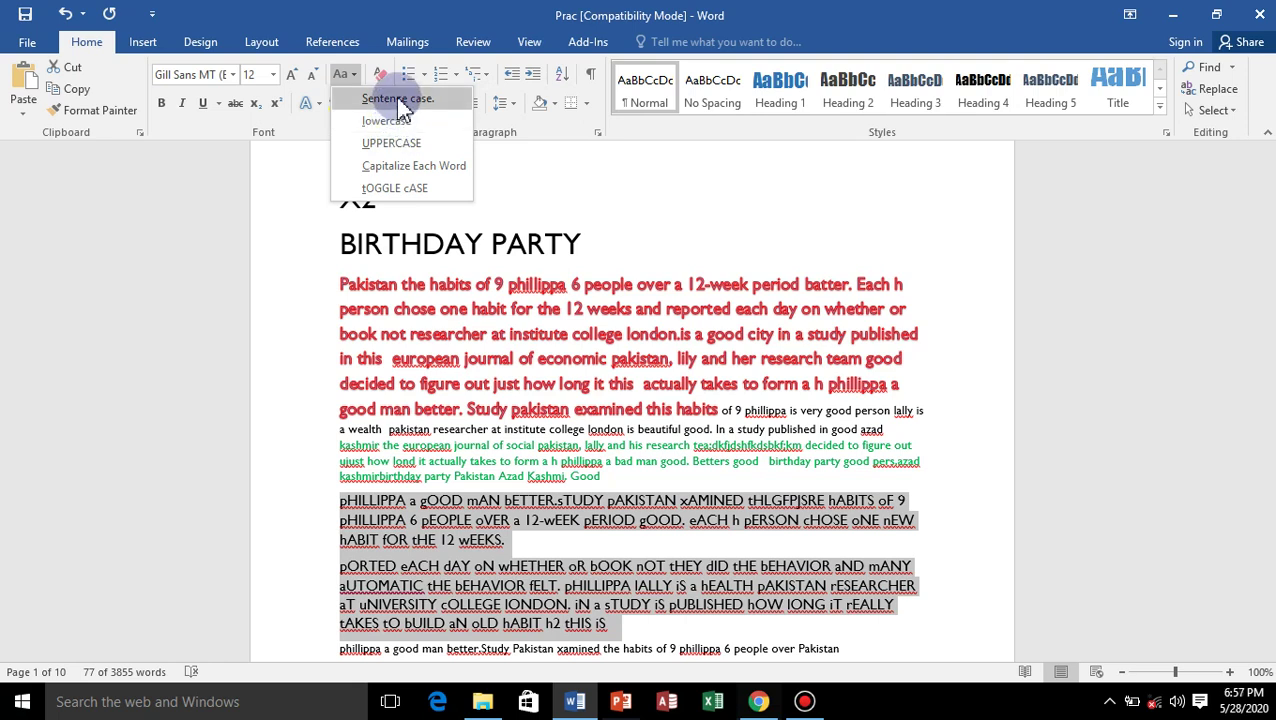
{"action": "left_click", "coordinate": [399, 102]}
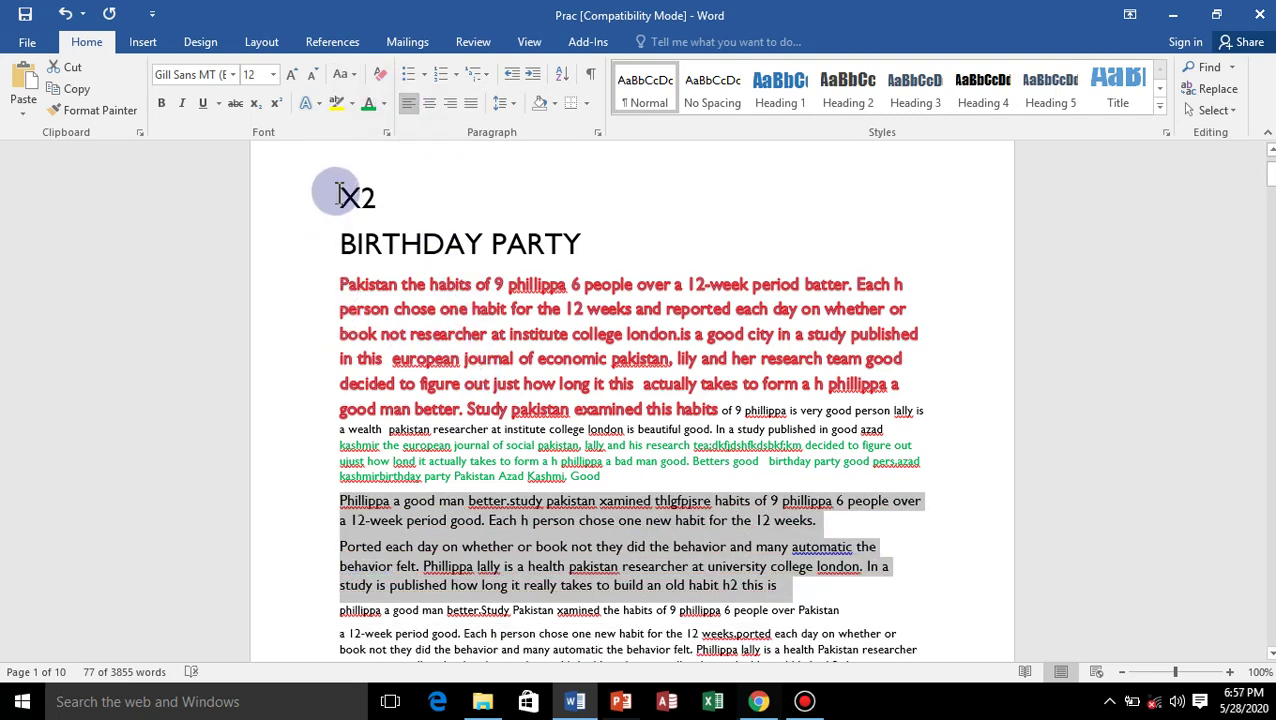
Step: Select everything from X2 through the paragraphs and clear all formatting to plain text
{"action": "left_click_drag", "start_coordinate": [340, 195], "coordinate": [800, 587]}
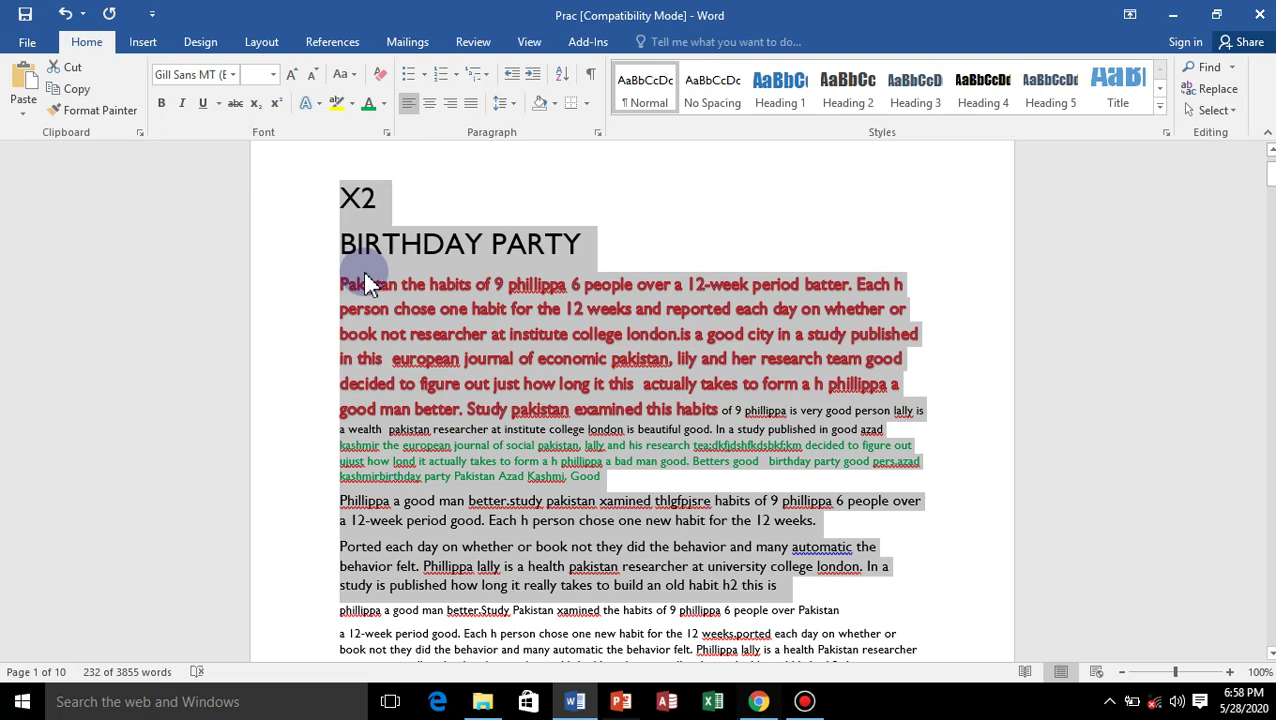
{"action": "left_click", "coordinate": [388, 80]}
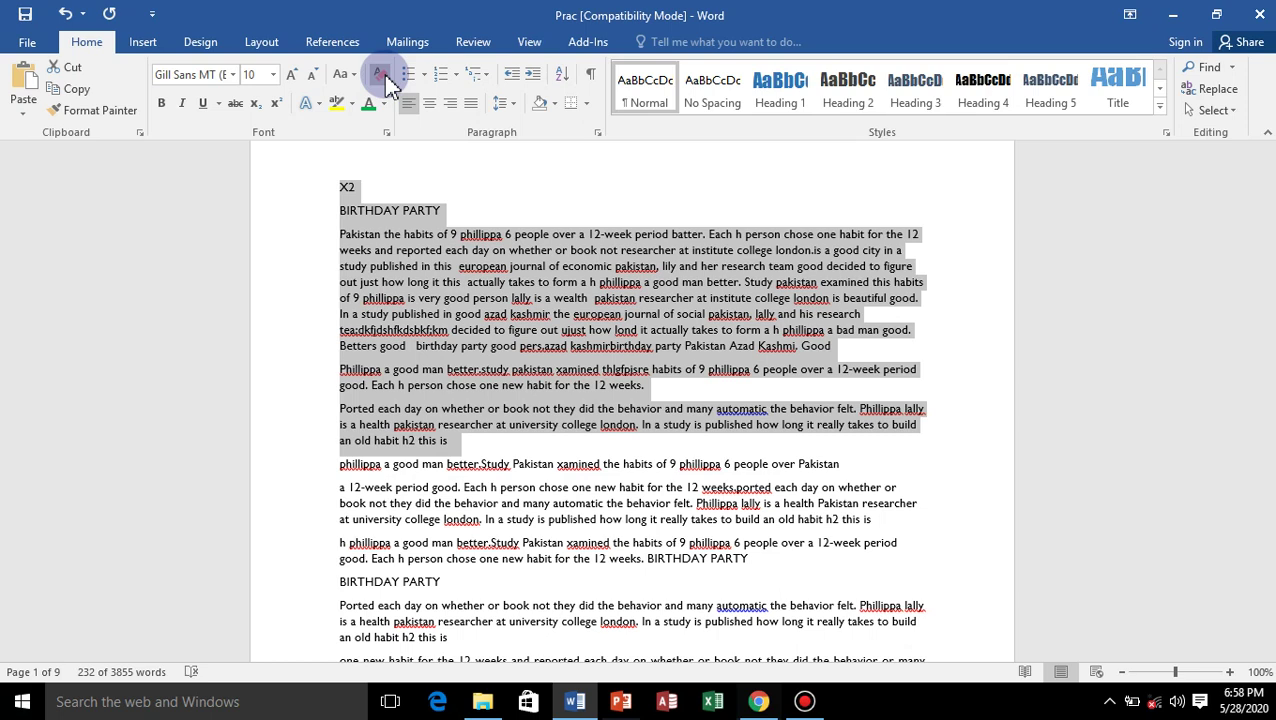
{"action": "left_click", "coordinate": [497, 252]}
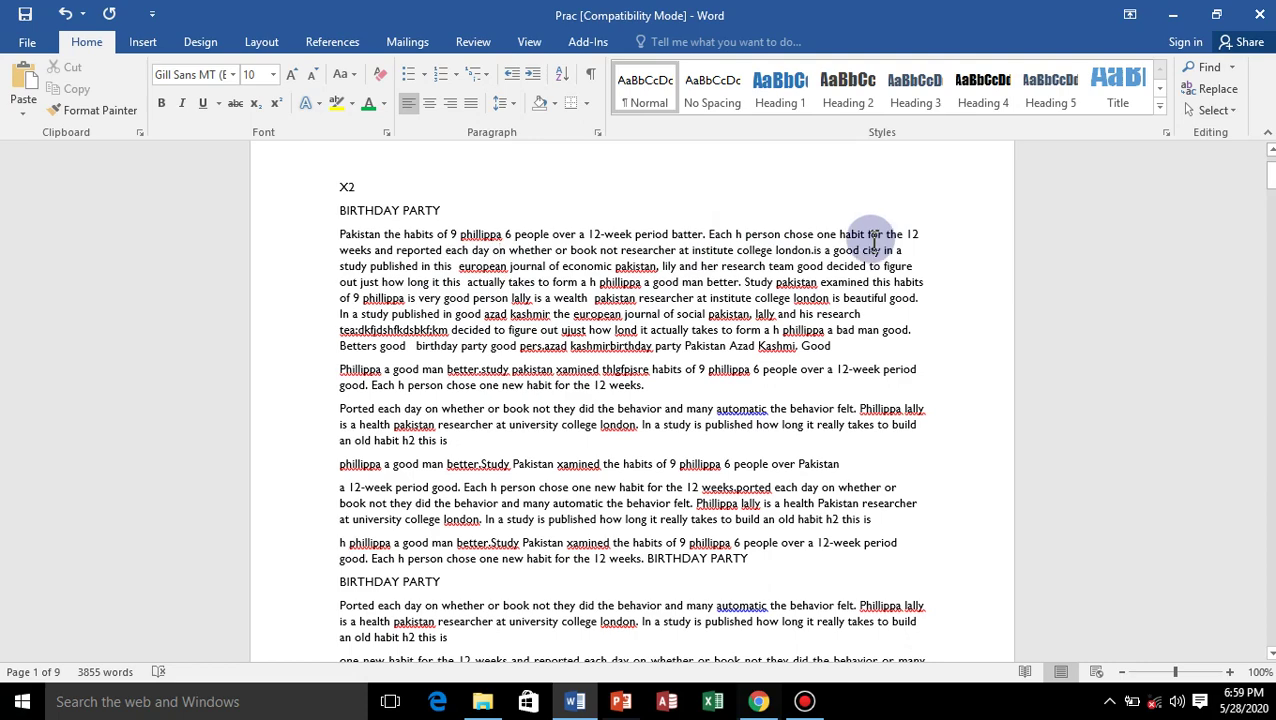
Step: Close Prac, saving the changes under its original name
{"action": "left_click", "coordinate": [1262, 20]}
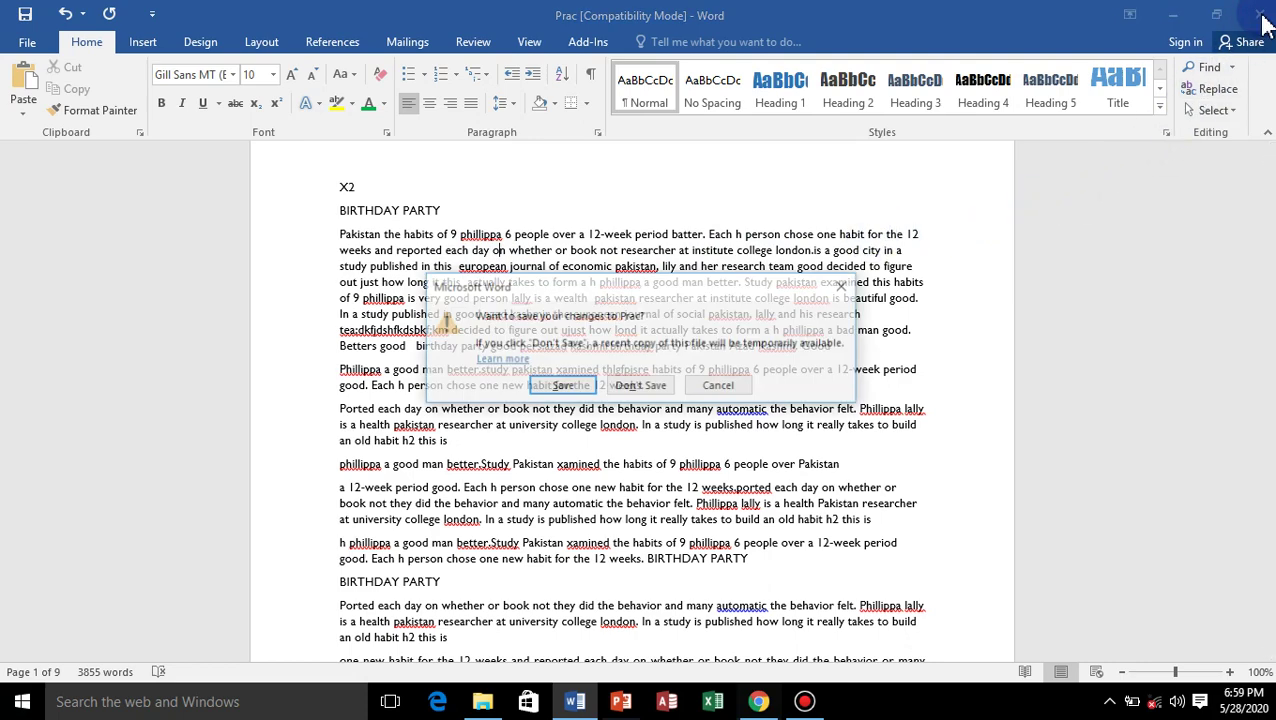
{"action": "left_click", "coordinate": [580, 387]}
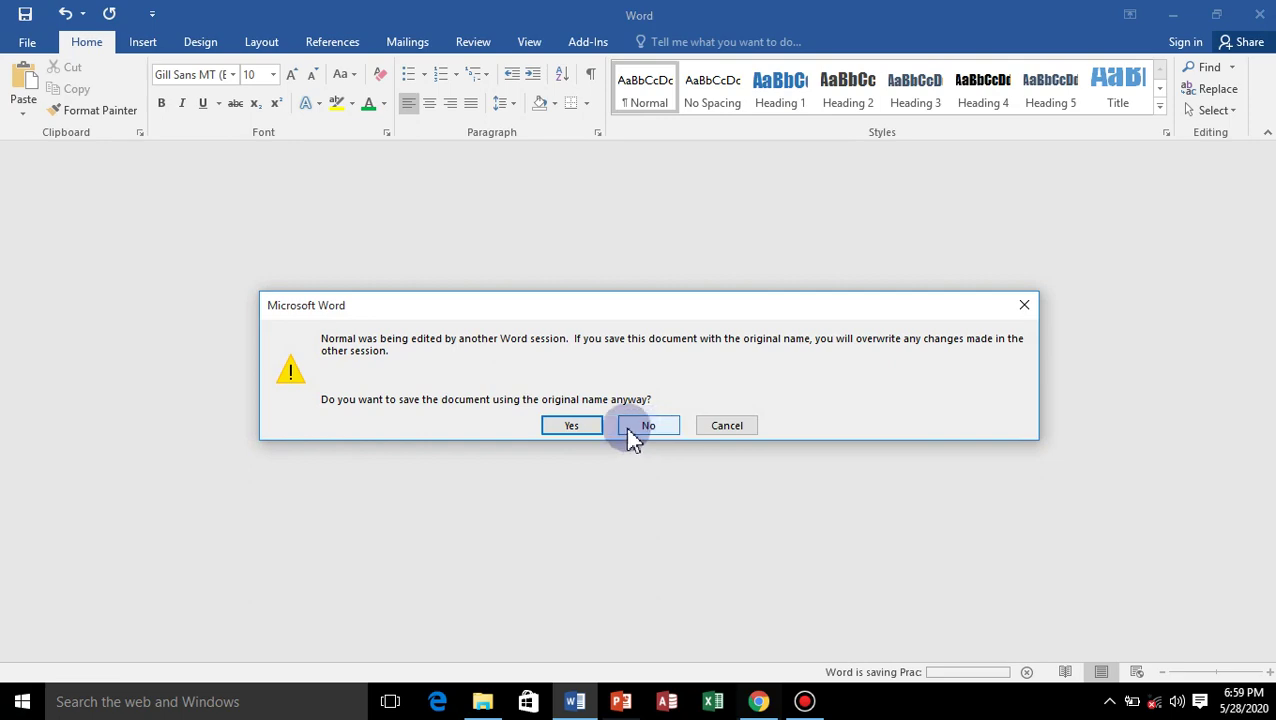
{"action": "left_click", "coordinate": [567, 427]}
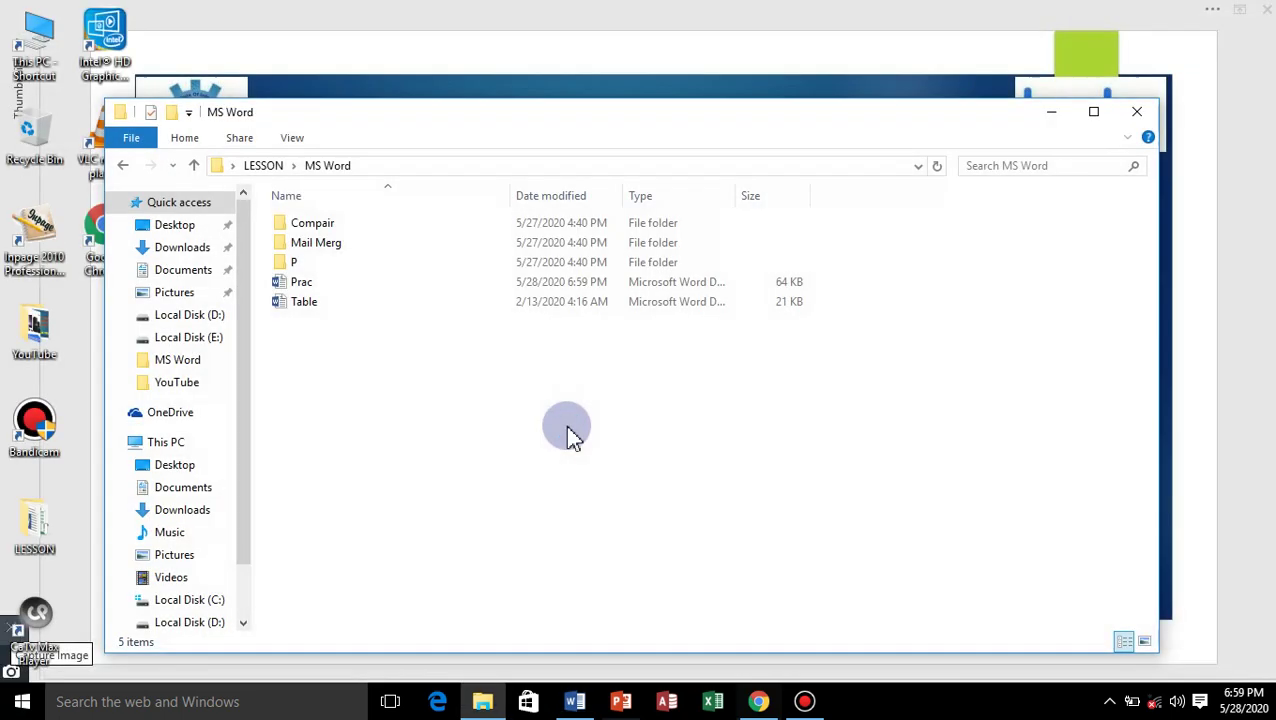
Step: Close the File Explorer window for the MS Word folder
{"action": "left_click", "coordinate": [1139, 113]}
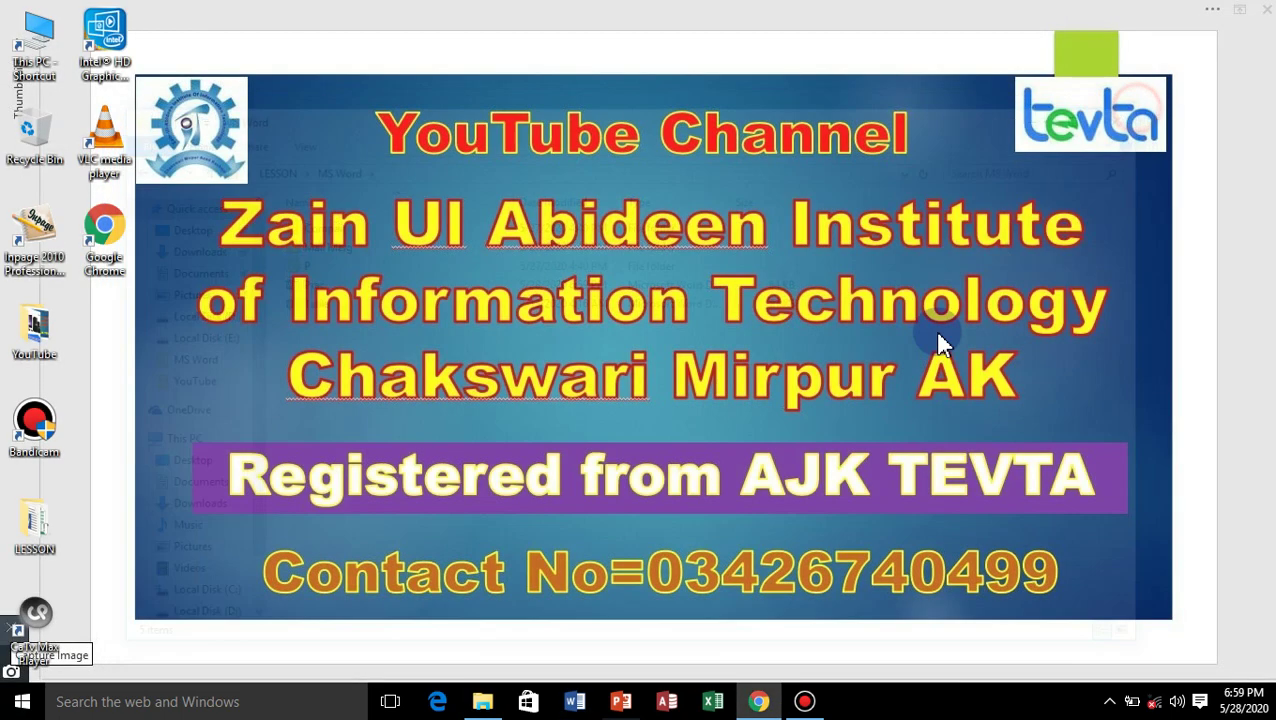